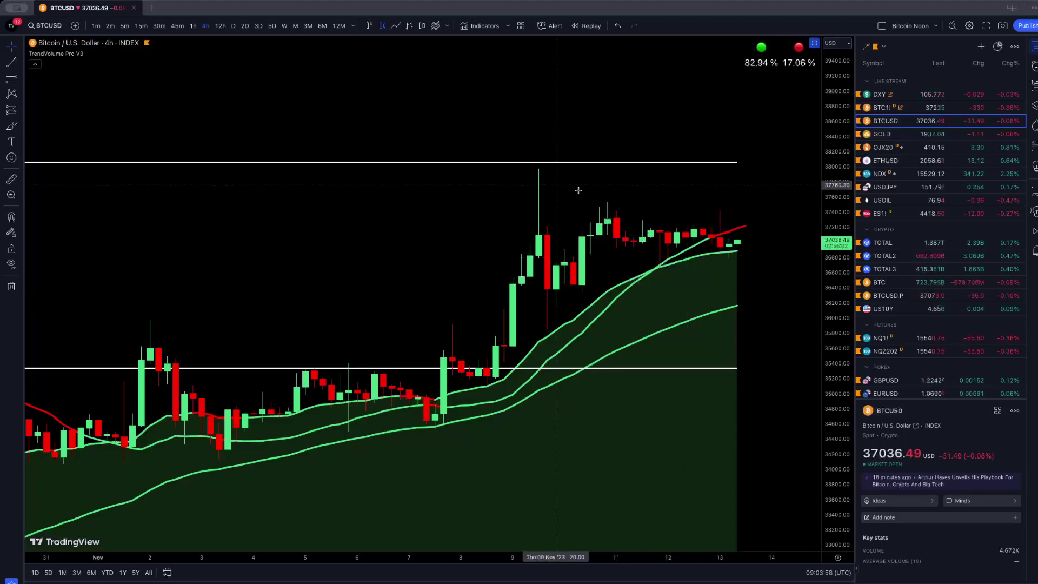
Step: Zoom out the time and price axes so the 38,000, 35,500 and 32,700 levels show around 37,023
scroll(771, 330, down, 3)
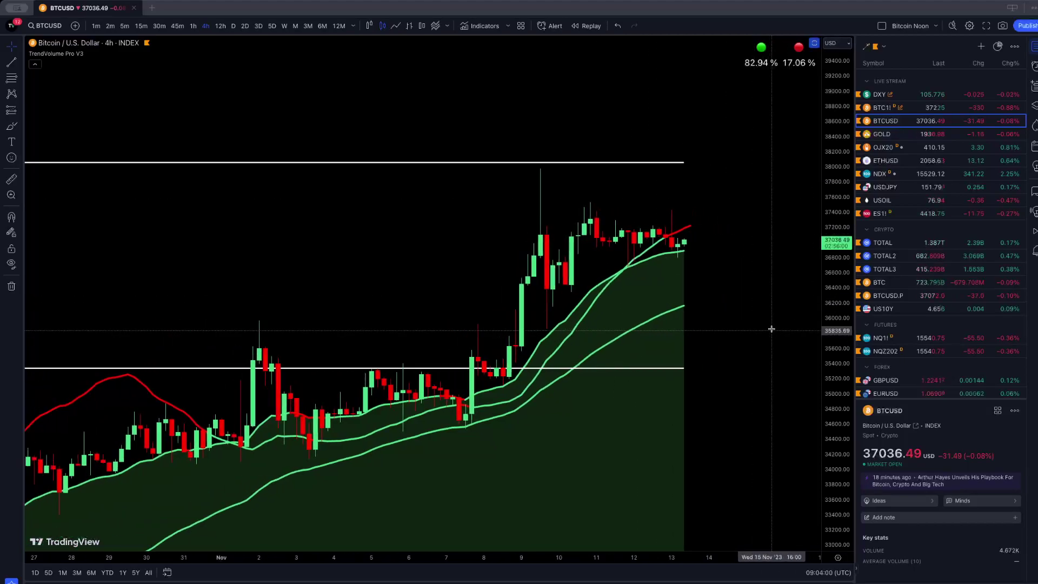
drag(771, 331, 772, 280)
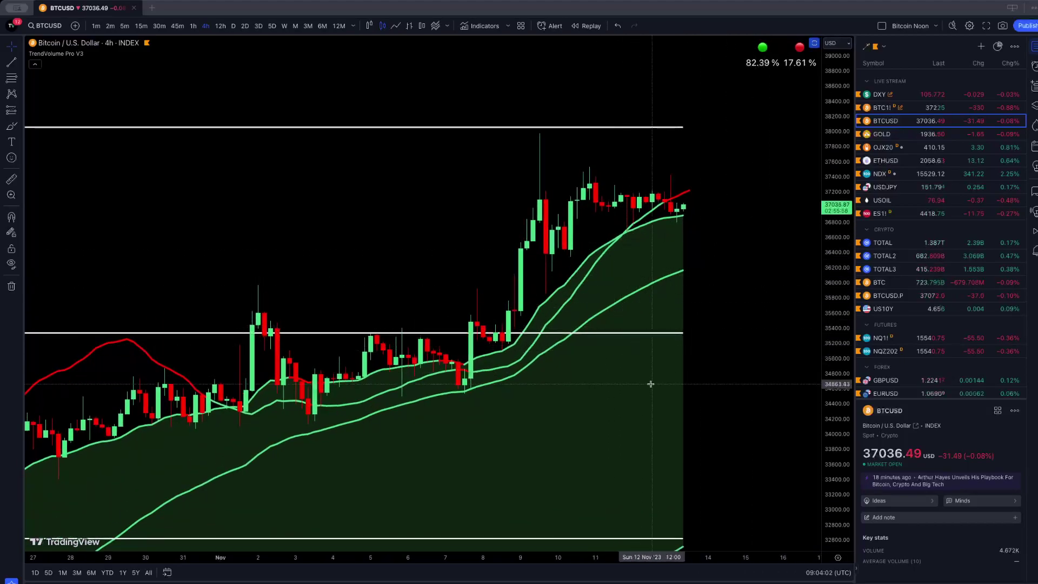
drag(828, 323, 827, 347)
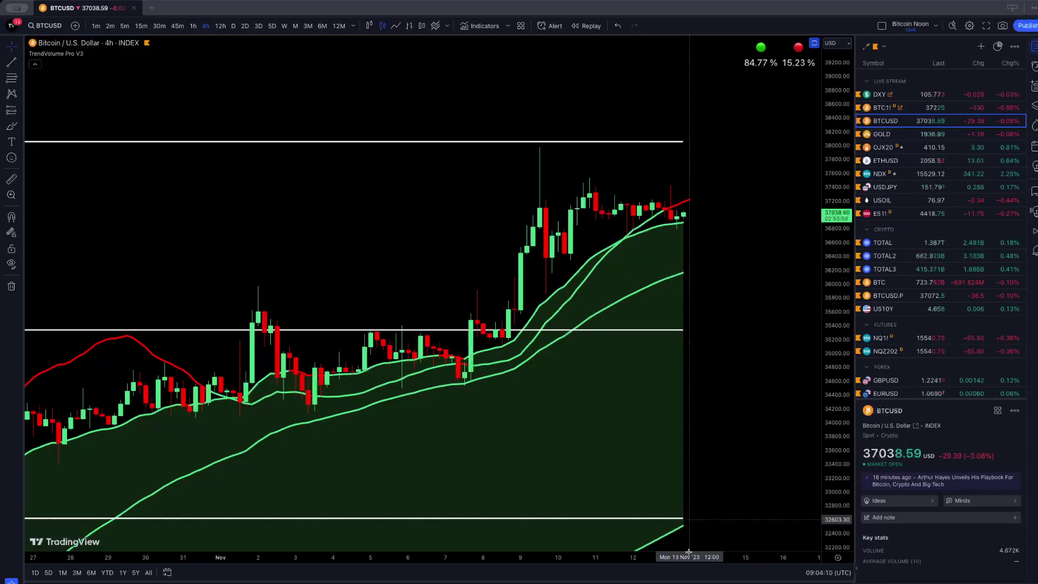
drag(835, 388, 679, 454)
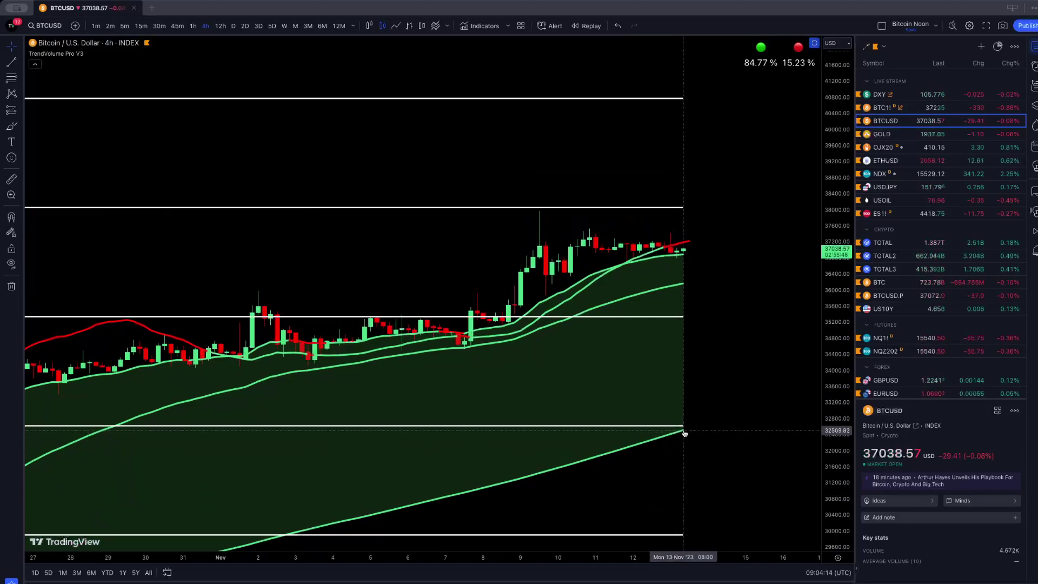
scroll(844, 153, up, 5)
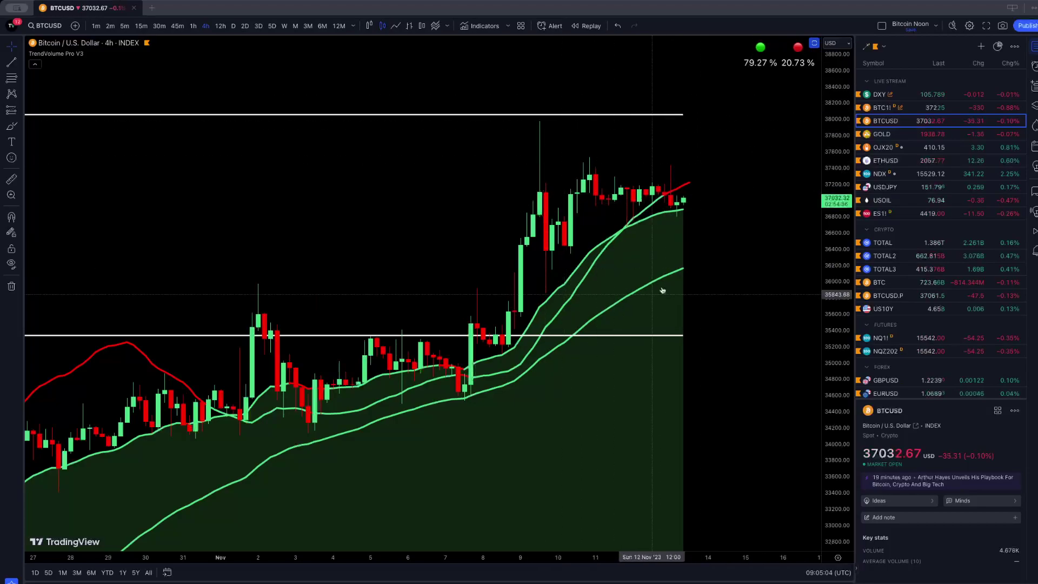
drag(846, 230, 690, 187)
Step: Compress the price axis and shift the chart down to reveal the 40,800 level above price
scroll(697, 221, up, 3)
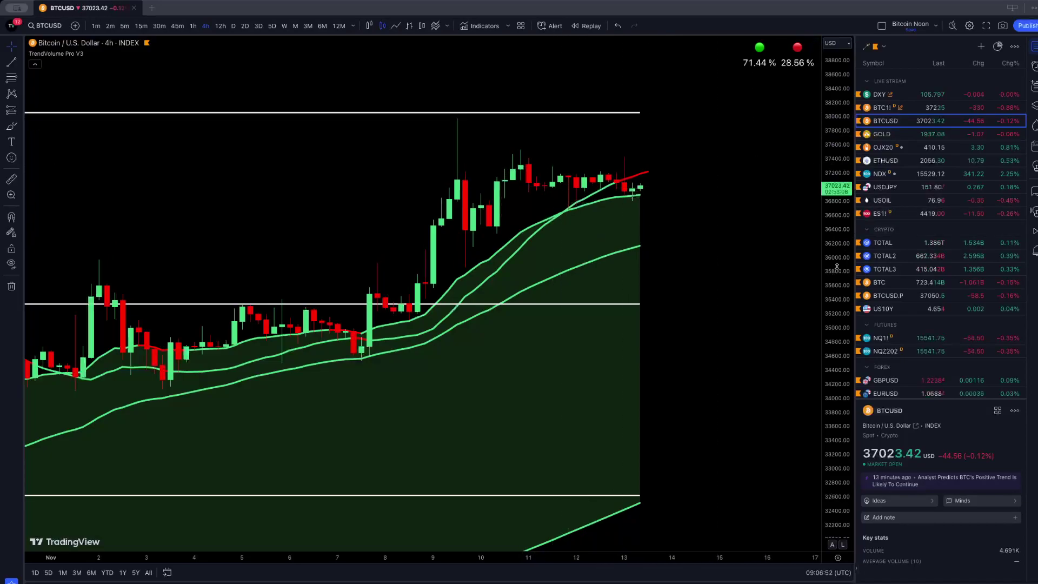
scroll(834, 271, down, 1)
scroll(834, 271, down, 2)
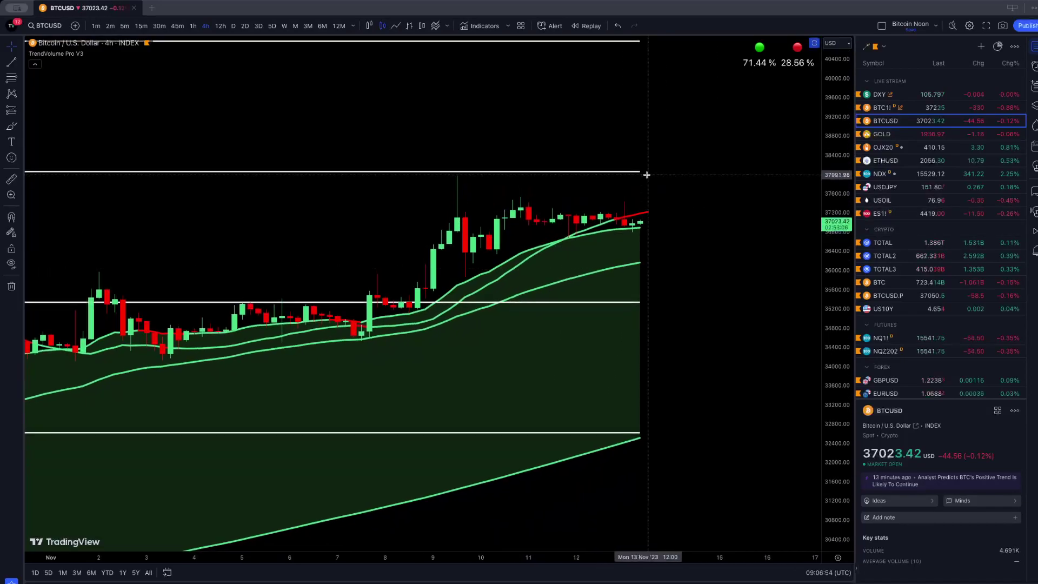
drag(643, 173, 636, 271)
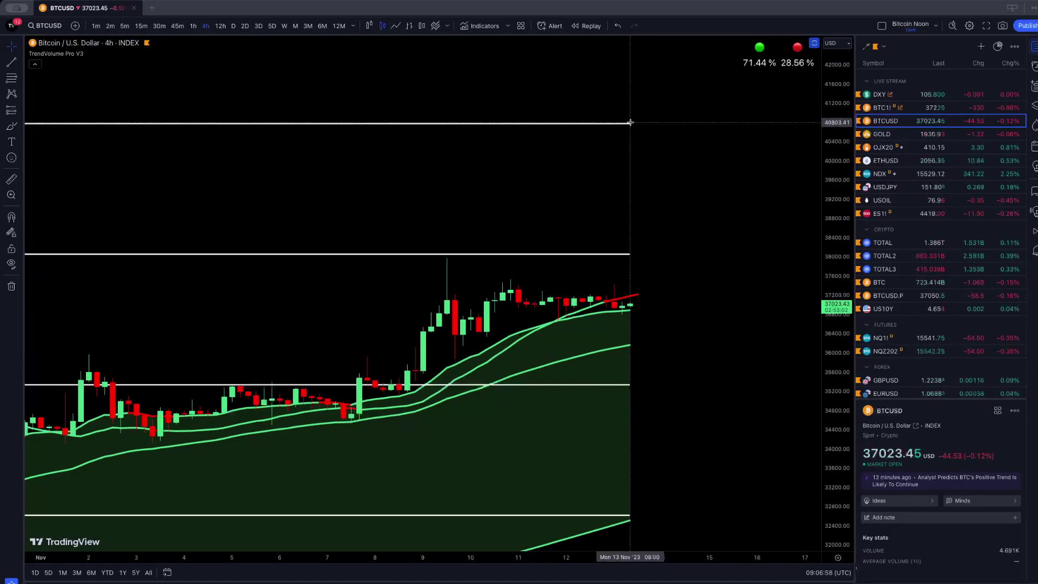
Step: Draw an upward Arrow from the 38,074 line to the 40,800 line
click(20, 131)
click(42, 187)
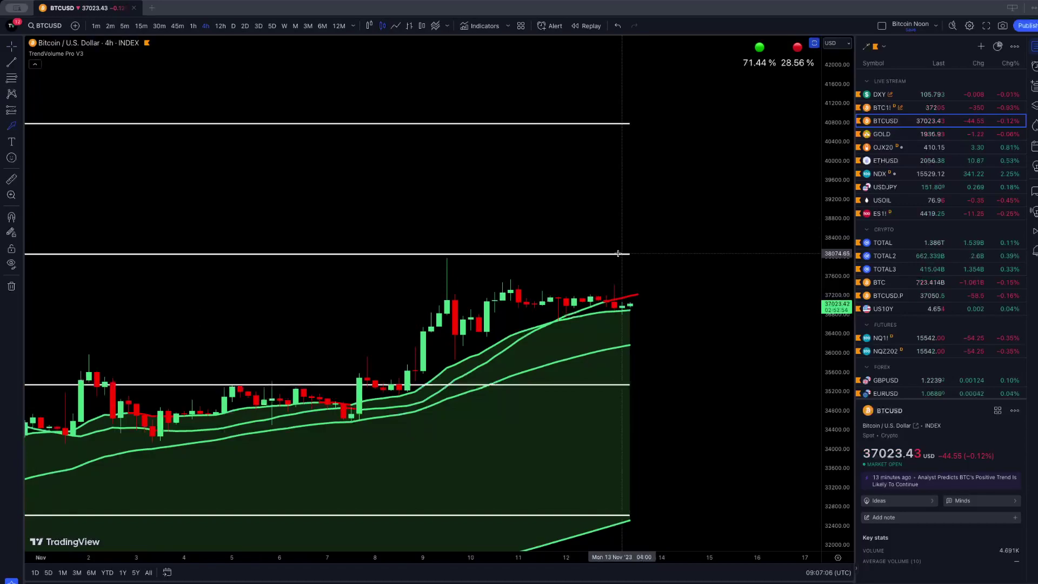
drag(621, 253, 622, 128)
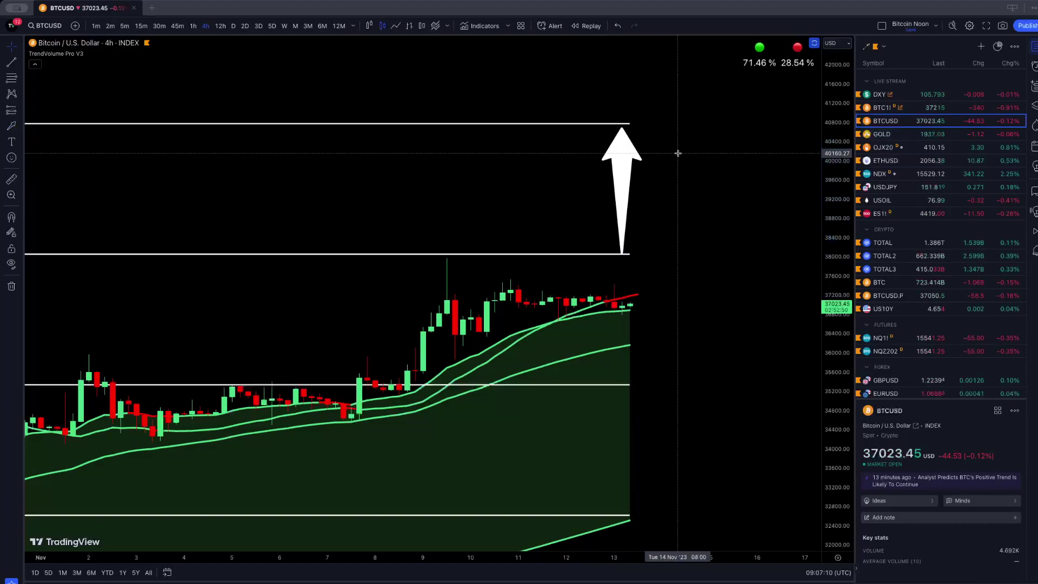
scroll(722, 289, up, 1)
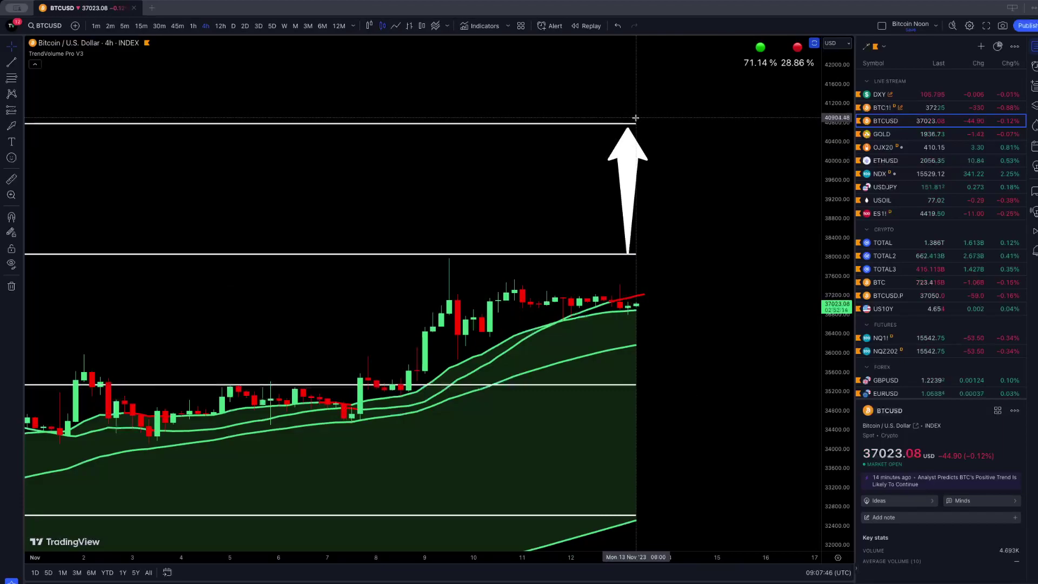
Step: Re-anchor the arrow to start at the current price near 37,200 and point down to 32,600
click(622, 150)
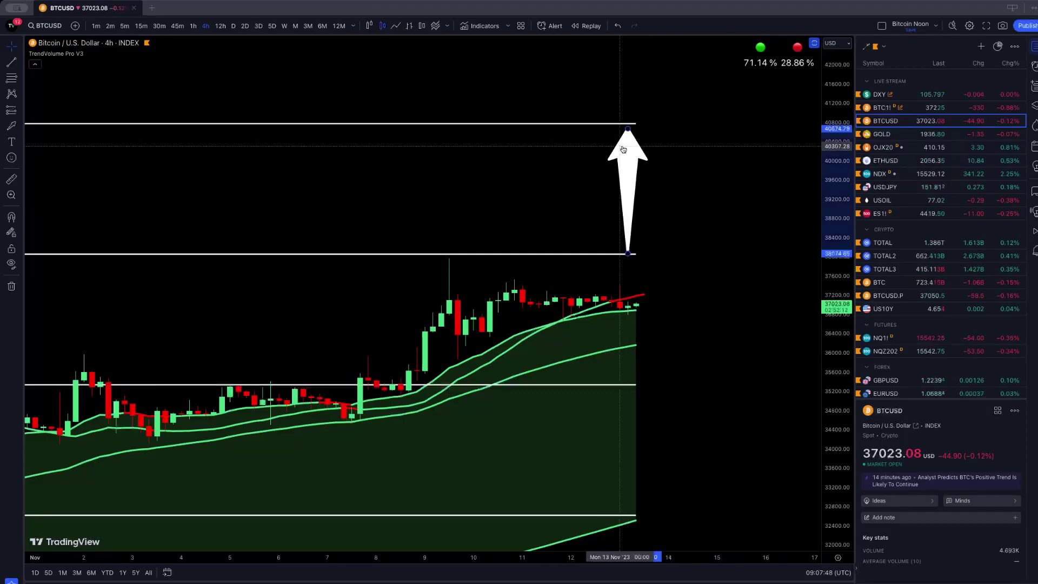
drag(628, 129, 668, 463)
drag(628, 254, 656, 324)
drag(656, 324, 647, 299)
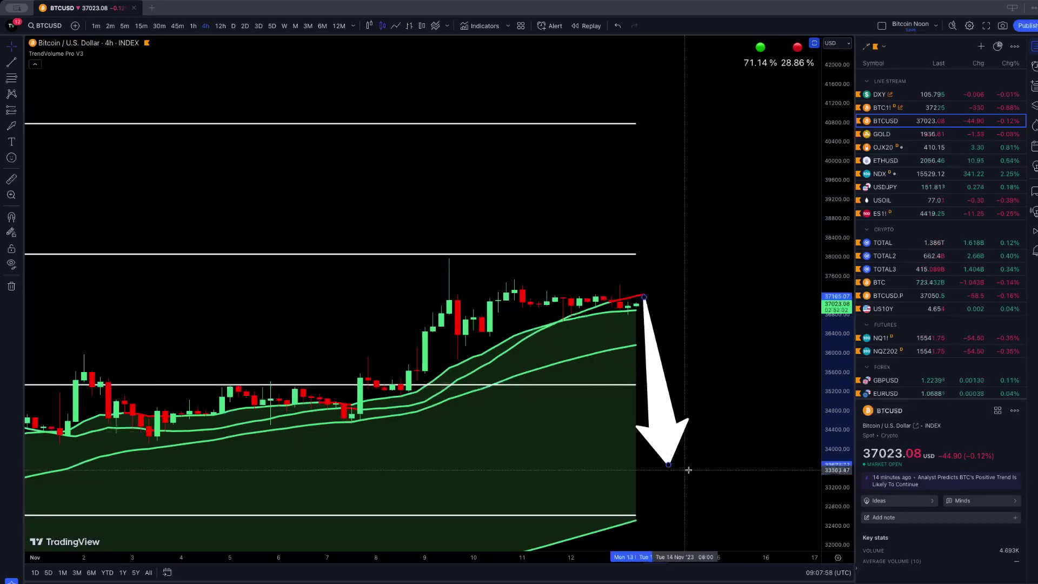
drag(669, 466, 647, 386)
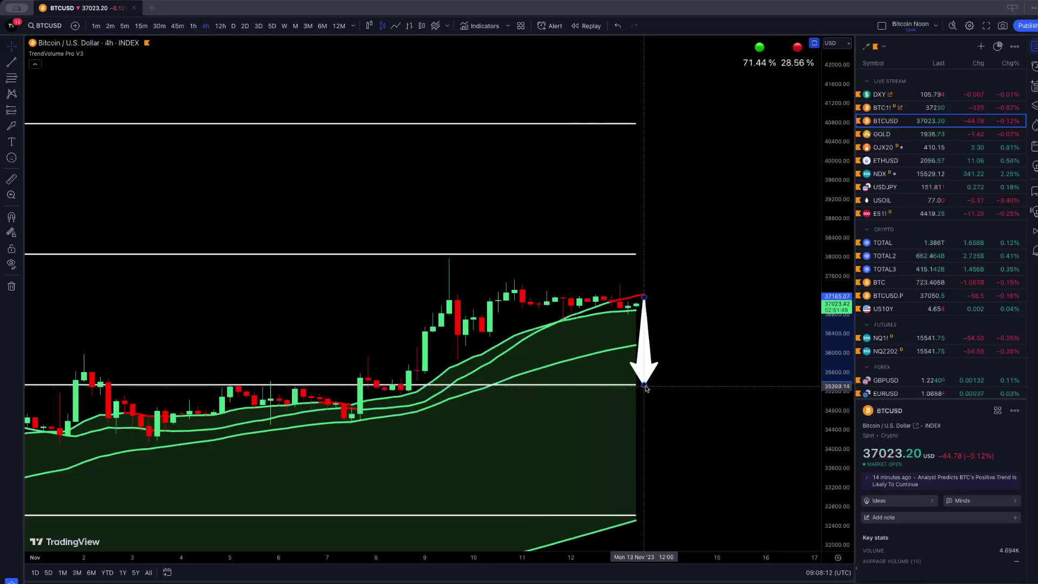
drag(645, 387, 645, 517)
drag(765, 433, 721, 242)
scroll(721, 242, down, 5)
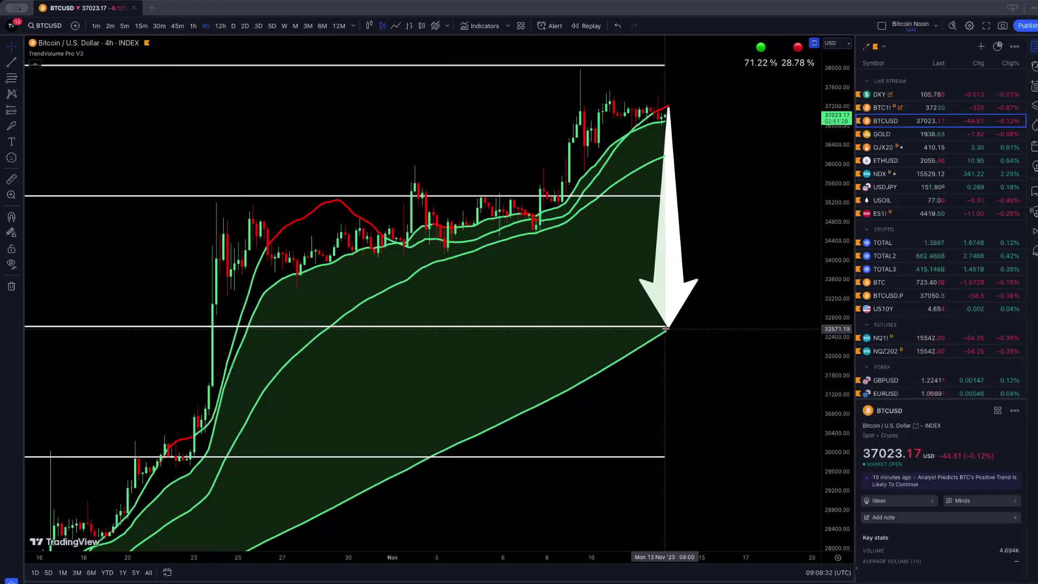
Step: Extend the down arrow's tip from the current price down to the 29,966 level
click(666, 331)
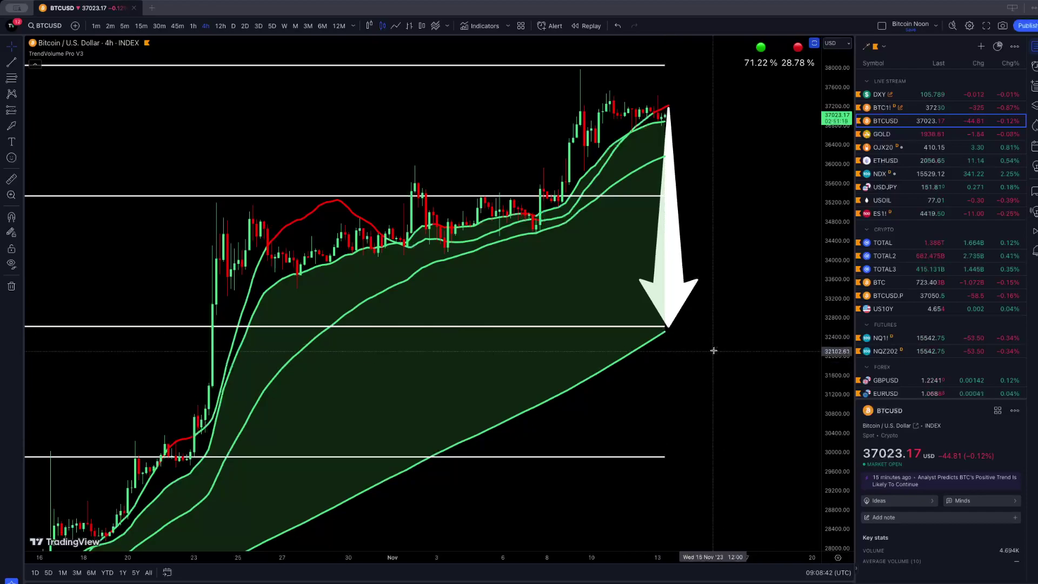
scroll(833, 311, down, 5)
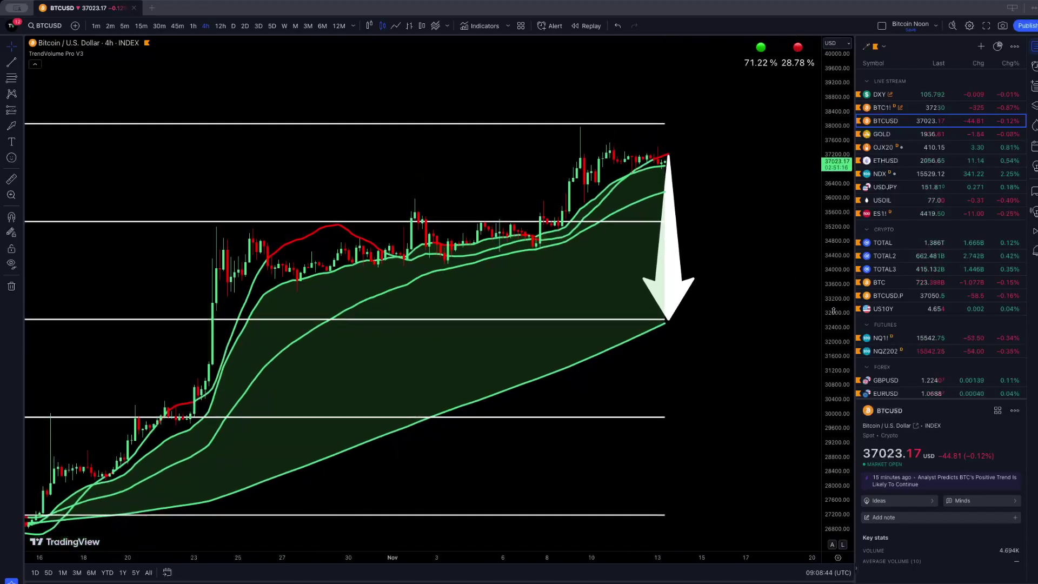
scroll(833, 311, down, 2)
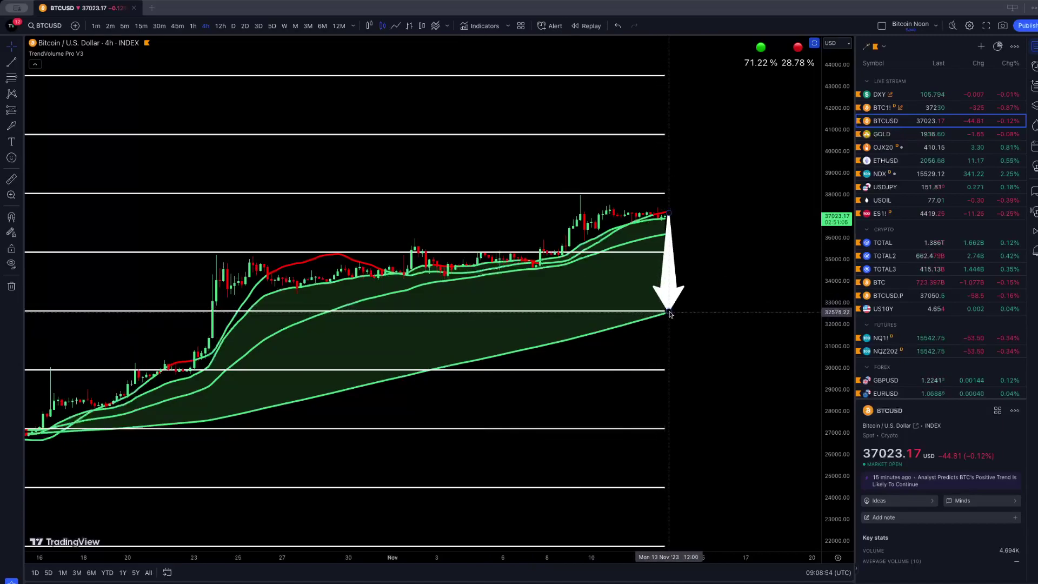
click(669, 313)
drag(669, 314, 669, 370)
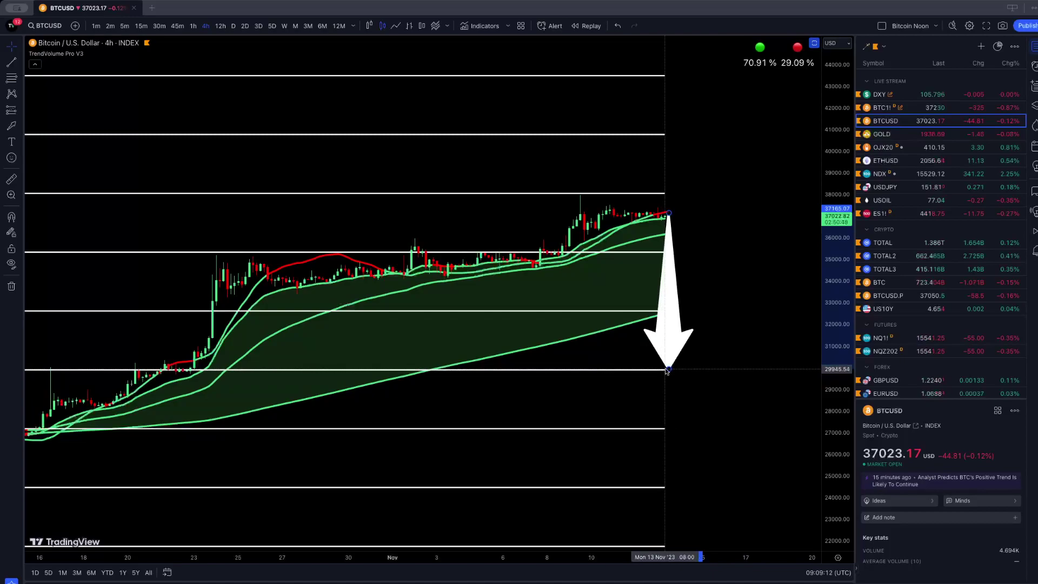
Step: Zoom out and pan the chart to bring the June–October price action into view
scroll(665, 372, down, 3)
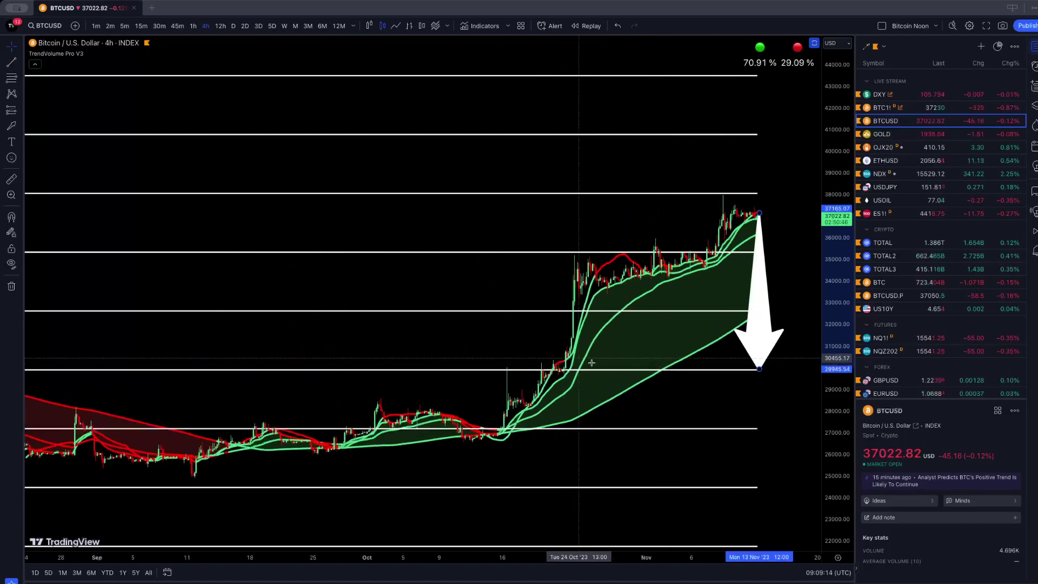
scroll(519, 367, down, 4)
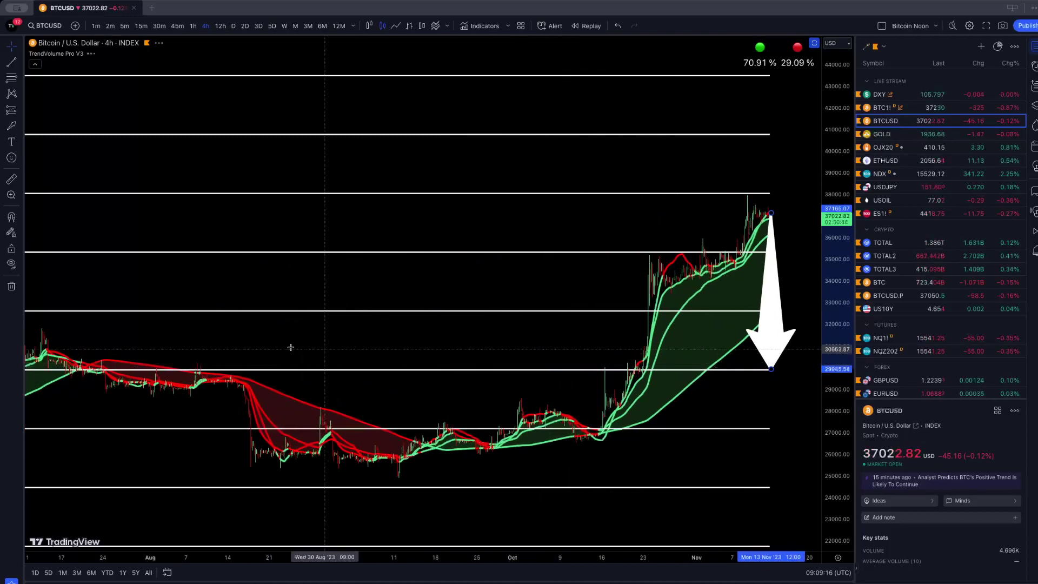
drag(255, 359, 336, 303)
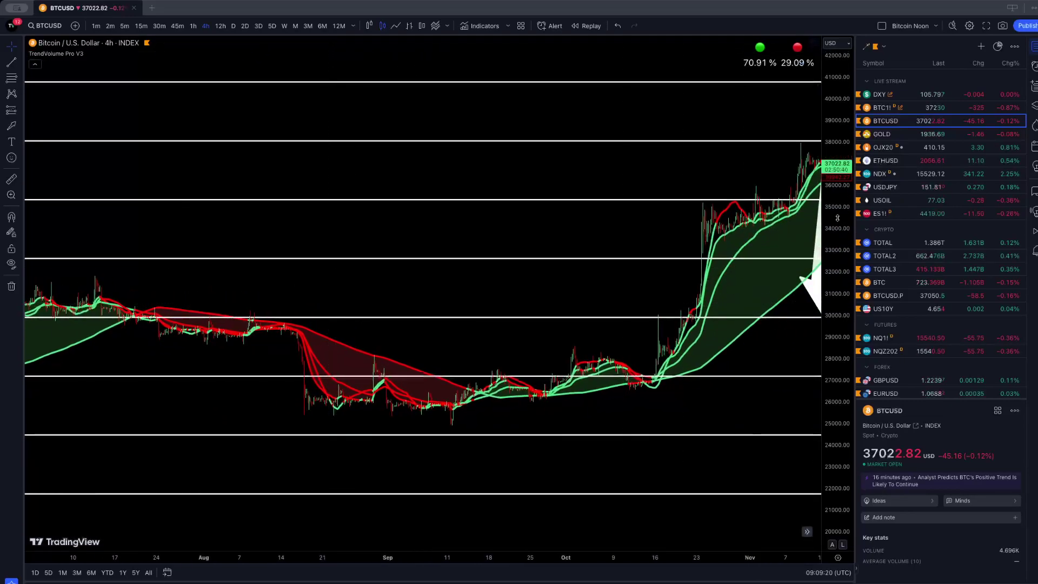
drag(836, 238, 836, 198)
drag(427, 281, 625, 197)
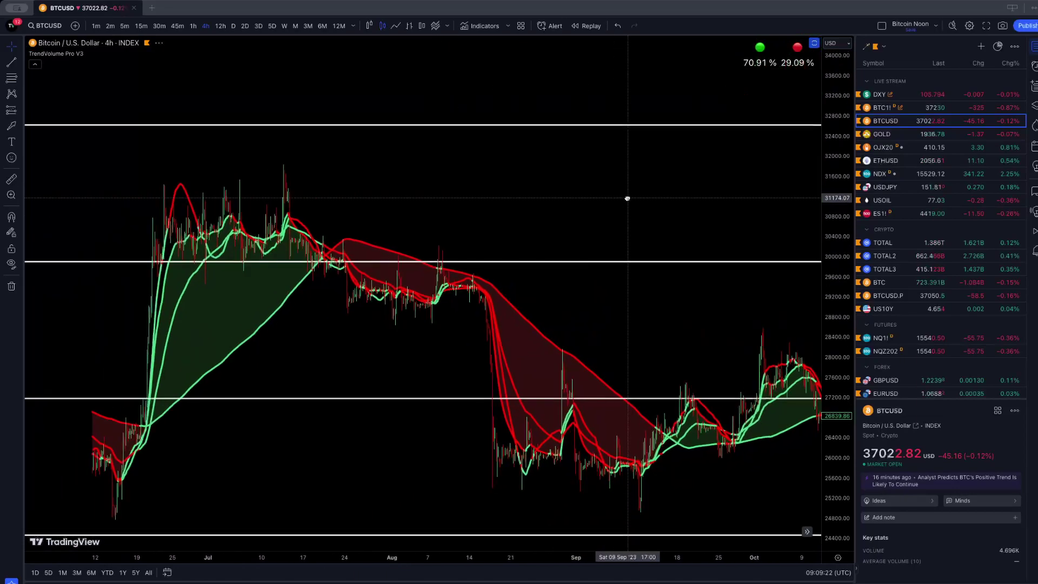
scroll(462, 198, up, 5)
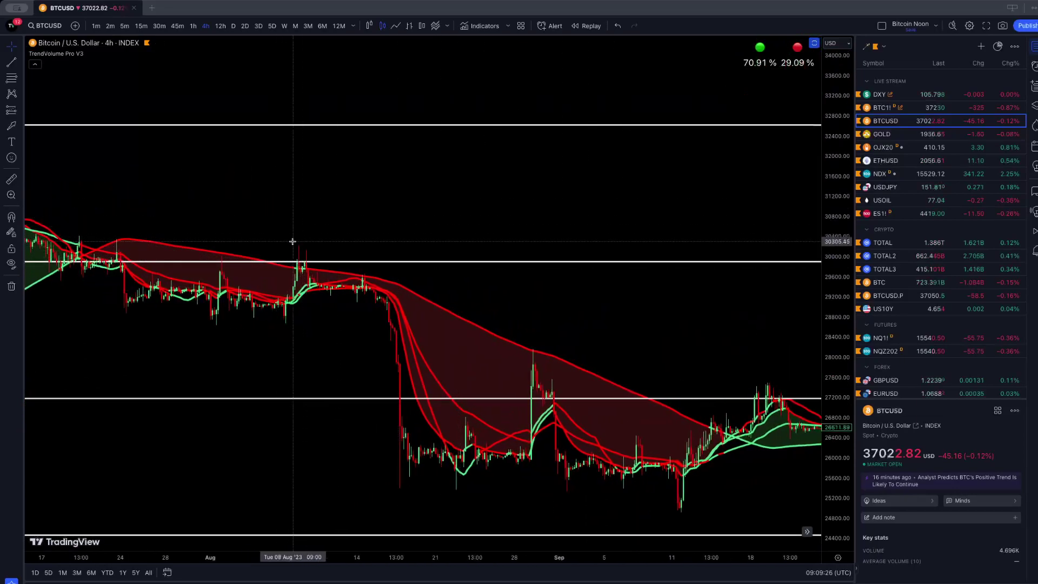
drag(619, 312, 498, 312)
Step: Scroll the chart right toward the October–November rally
scroll(500, 312, down, 3)
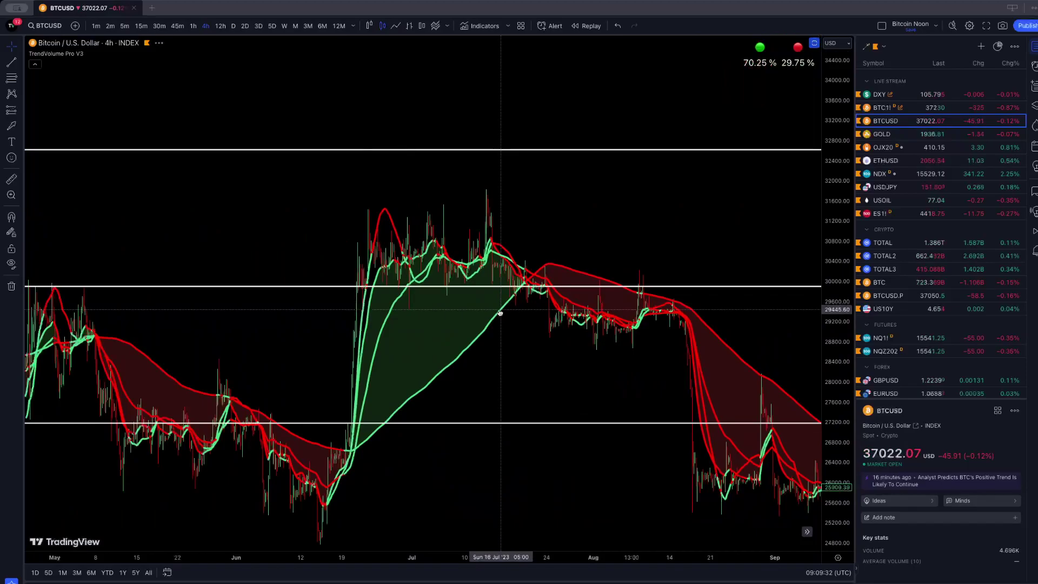
scroll(486, 312, left, 10)
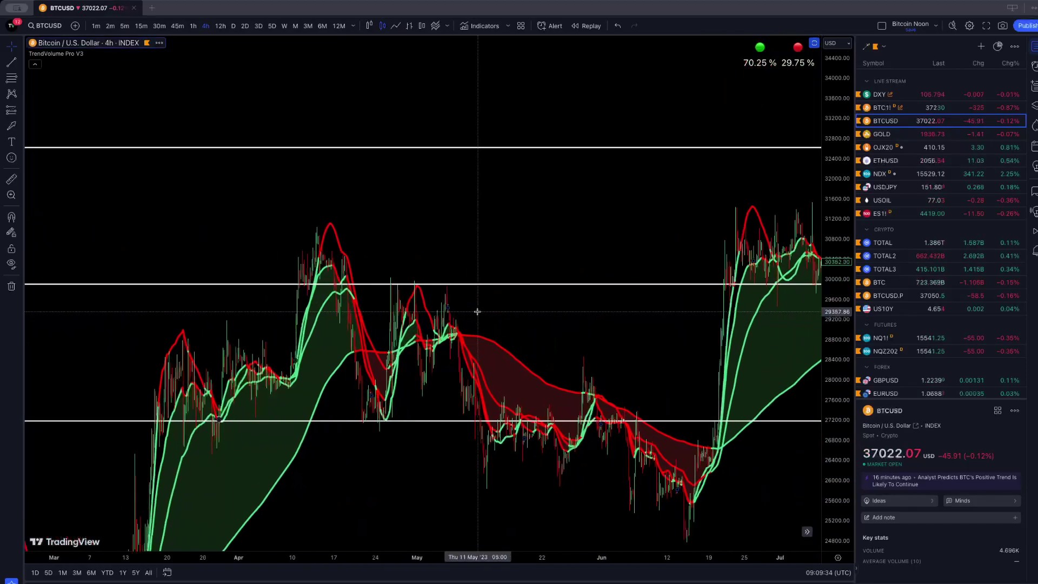
scroll(478, 311, up, 5)
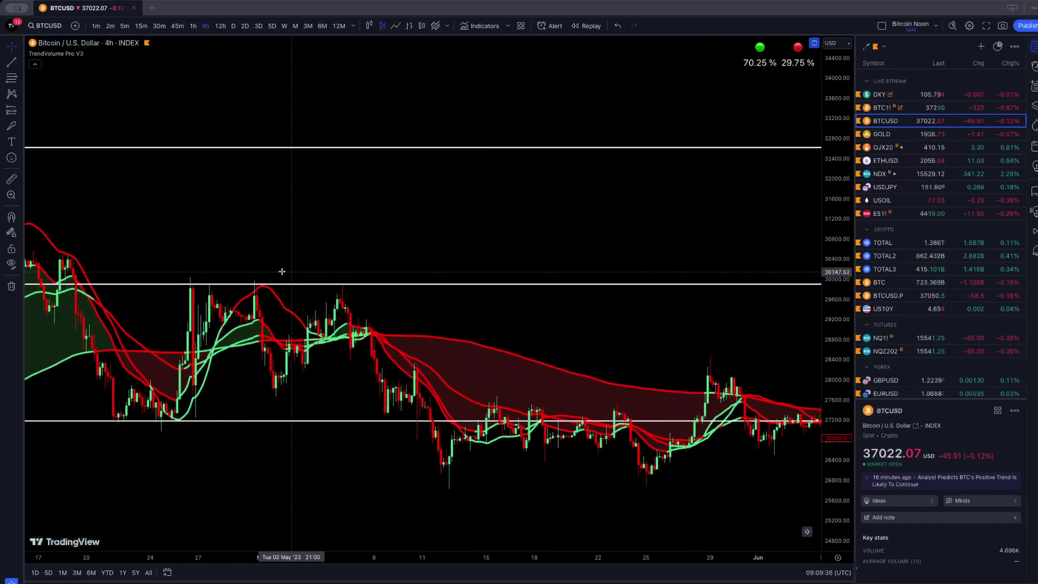
scroll(423, 308, down, 3)
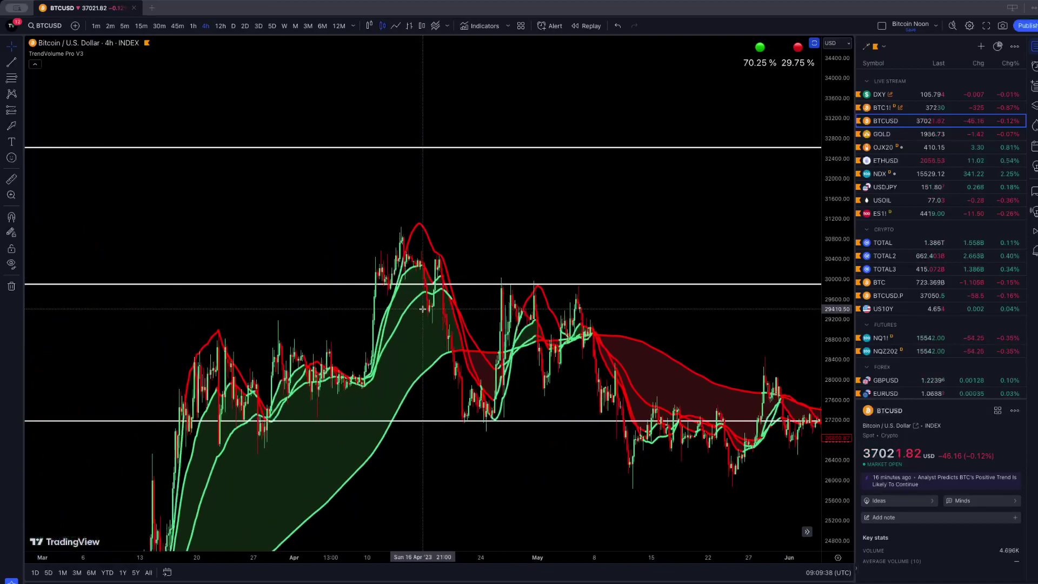
scroll(422, 308, right, 3)
scroll(504, 413, right, 2)
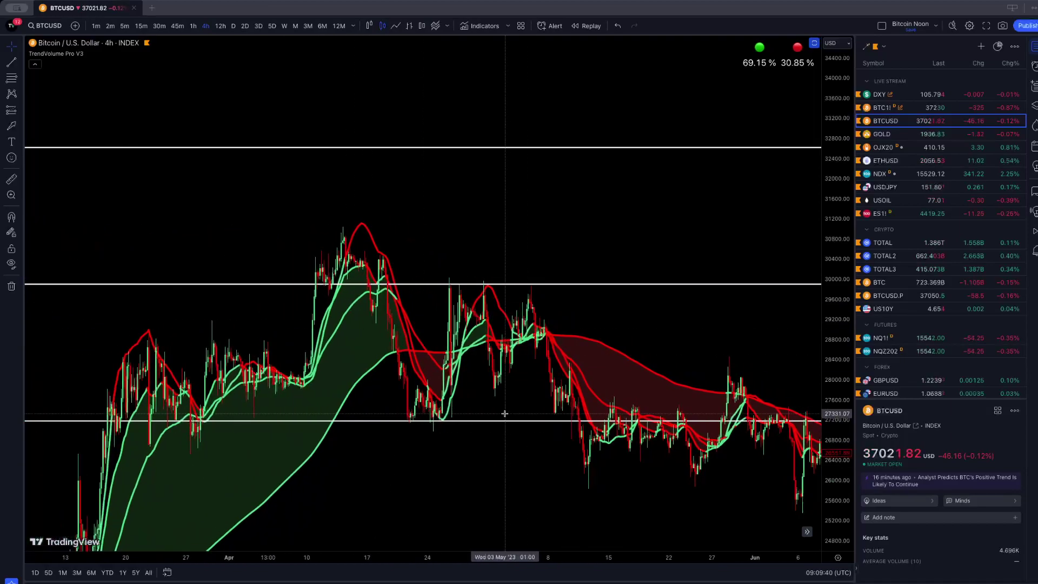
scroll(505, 414, right, 5)
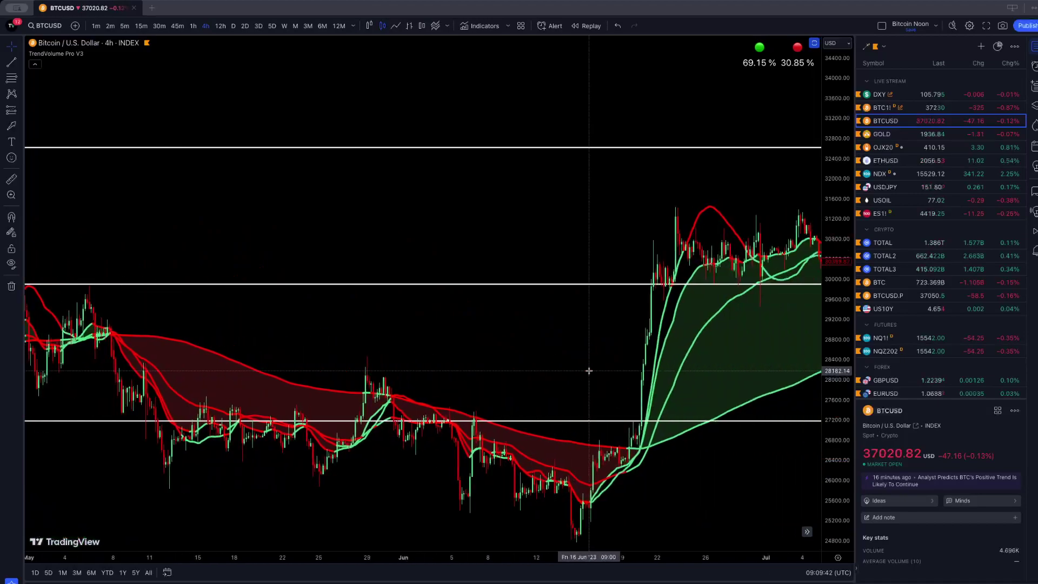
scroll(588, 370, right, 5)
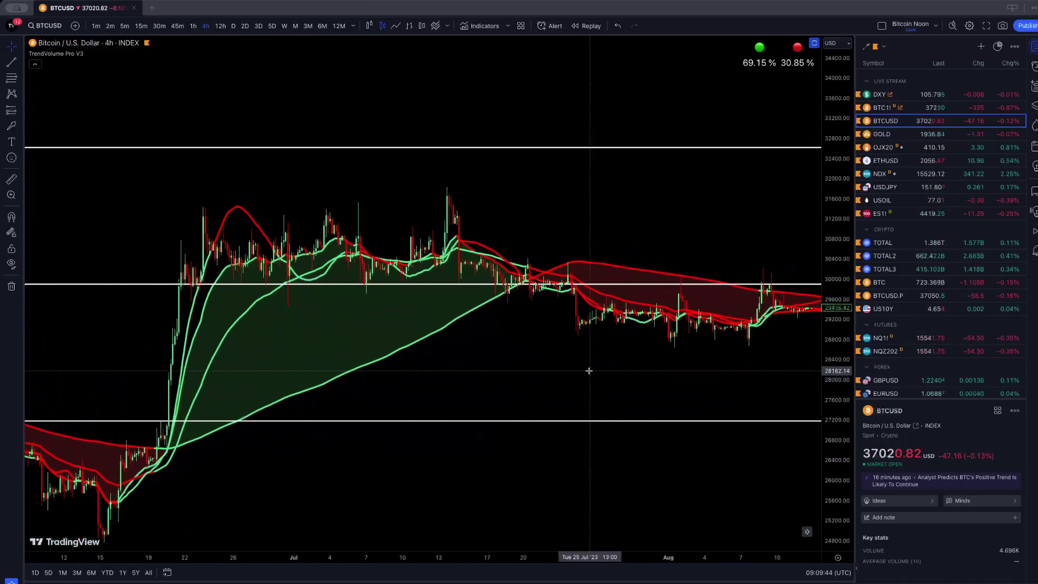
scroll(588, 371, right, 5)
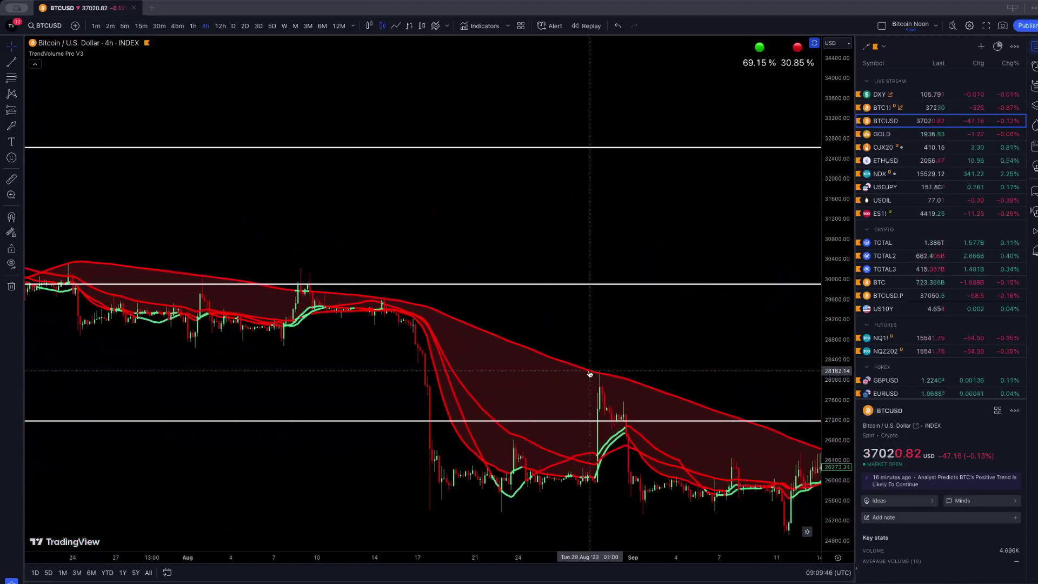
scroll(589, 373, right, 10)
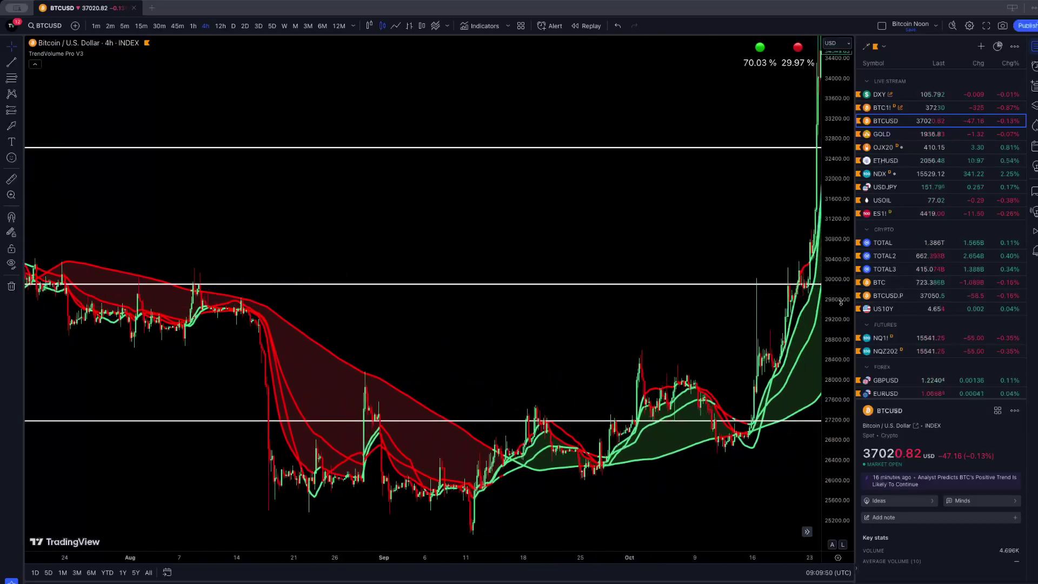
Step: Zoom to the October–November rally at 22,000–38,000 and select the white down-arrow drawing
drag(840, 301, 840, 330)
scroll(645, 239, up, 5)
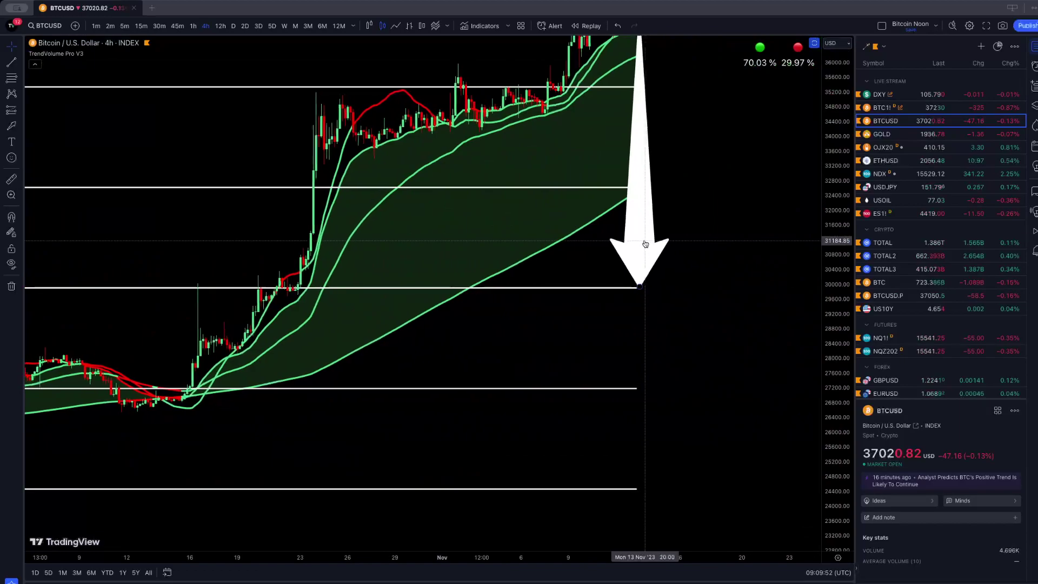
drag(841, 278, 841, 300)
drag(737, 178, 806, 287)
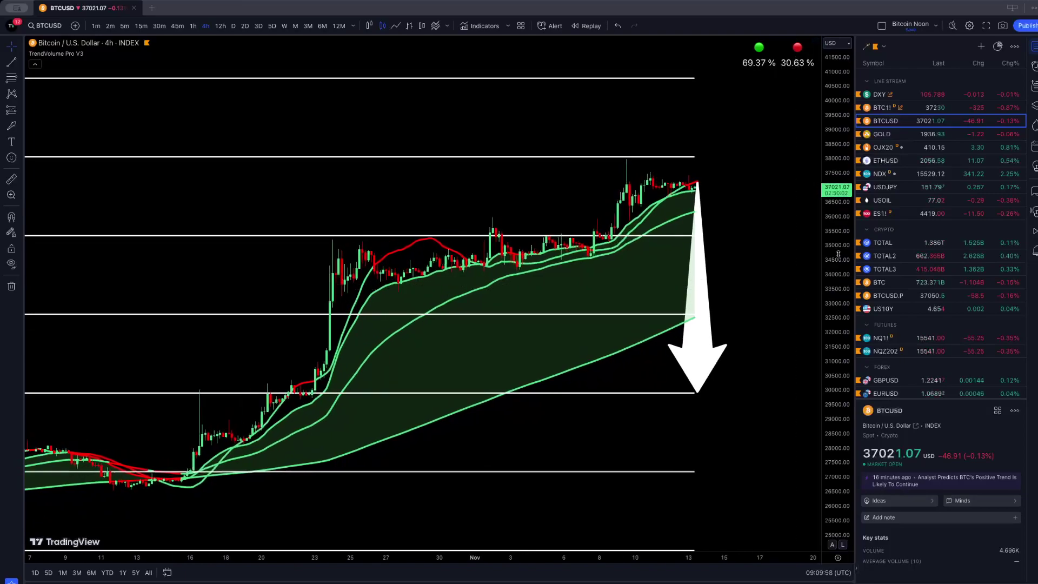
scroll(838, 253, up, 3)
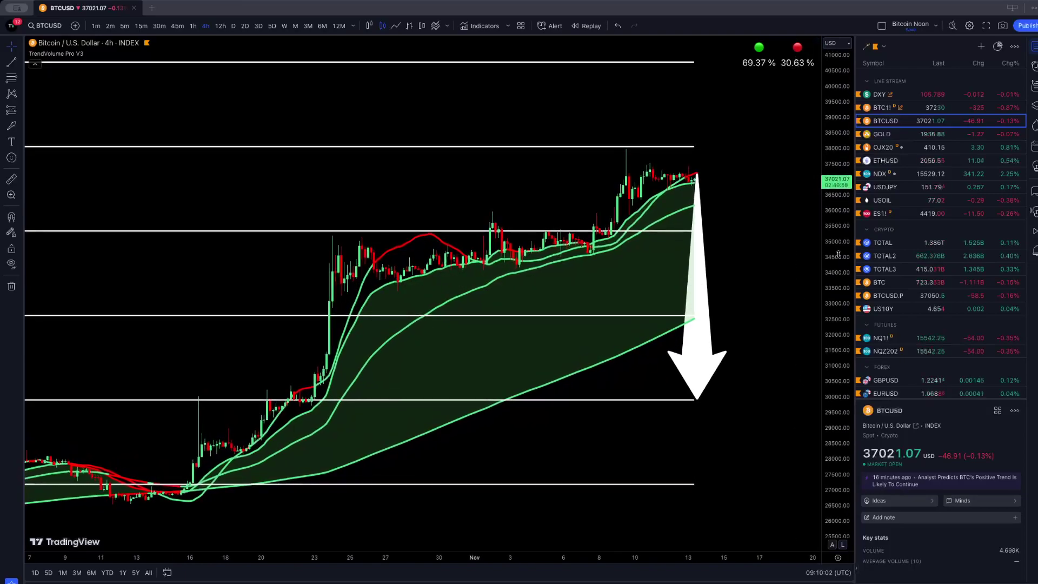
drag(781, 204, 780, 228)
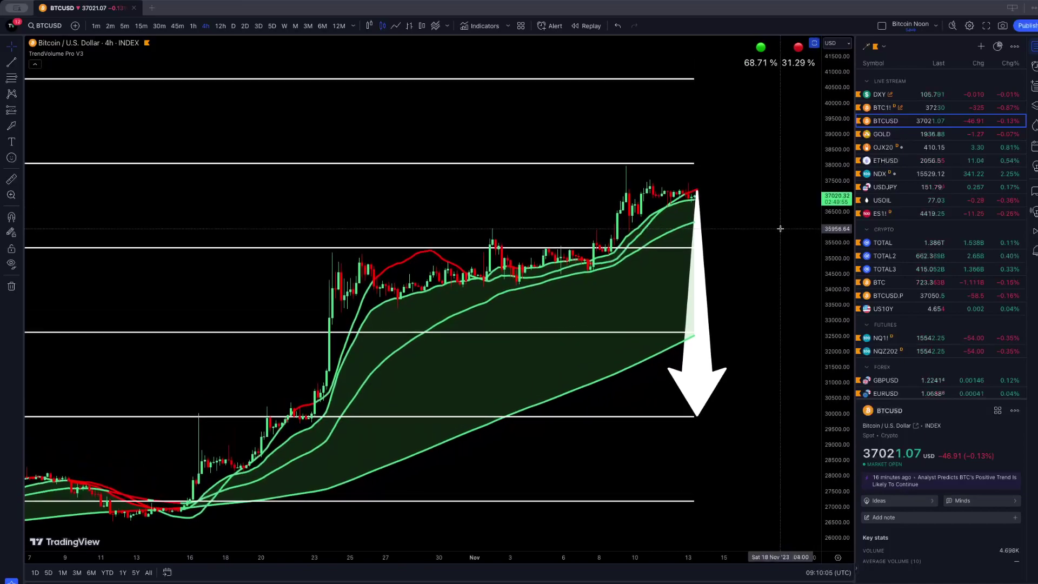
click(709, 373)
Step: Delete the down-arrow and maximize the TrendVolume Inflection pane to fill the chart area
key(Delete)
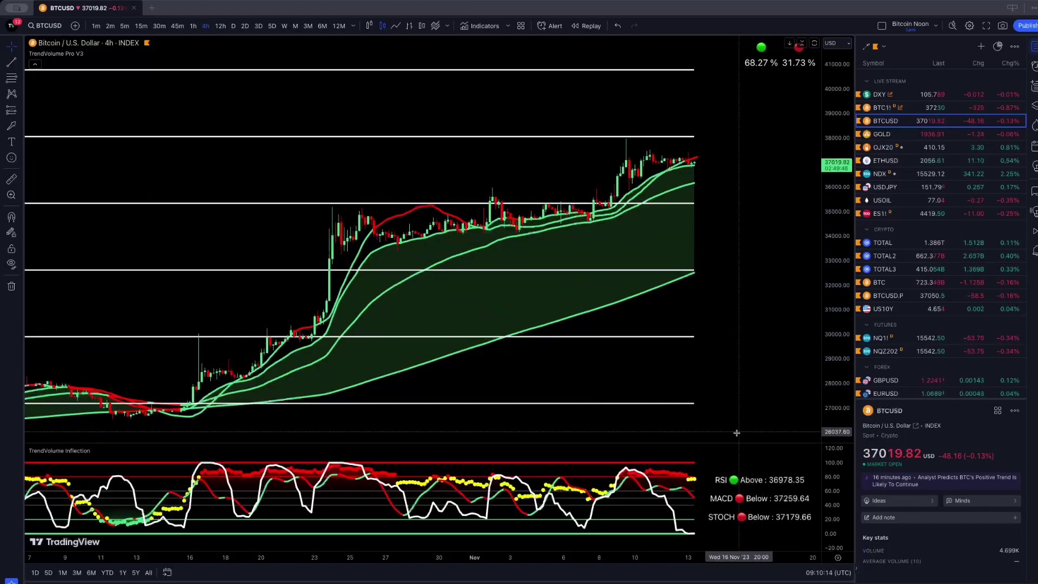
double_click(727, 450)
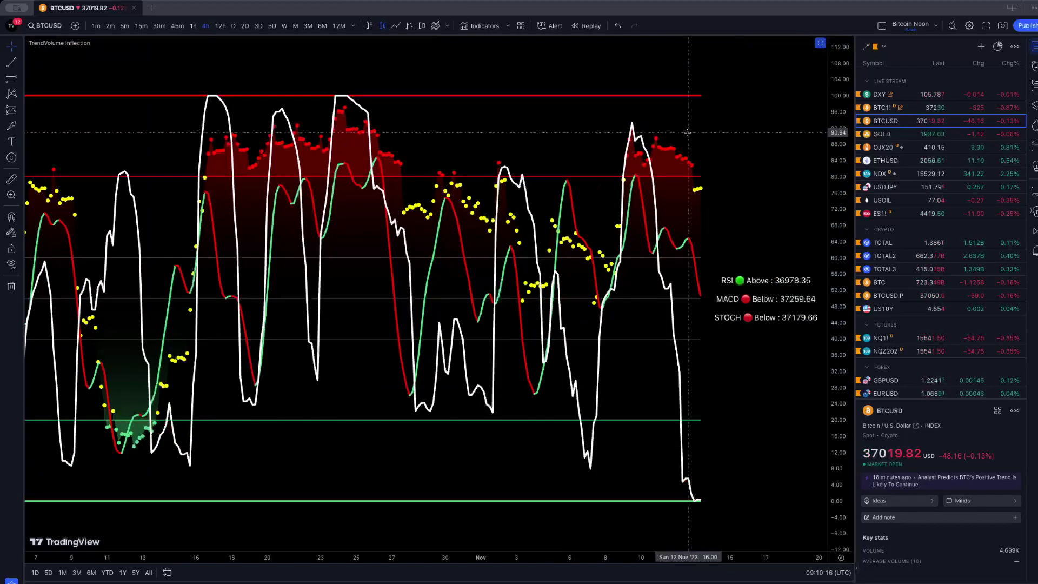
scroll(675, 133, up, 3)
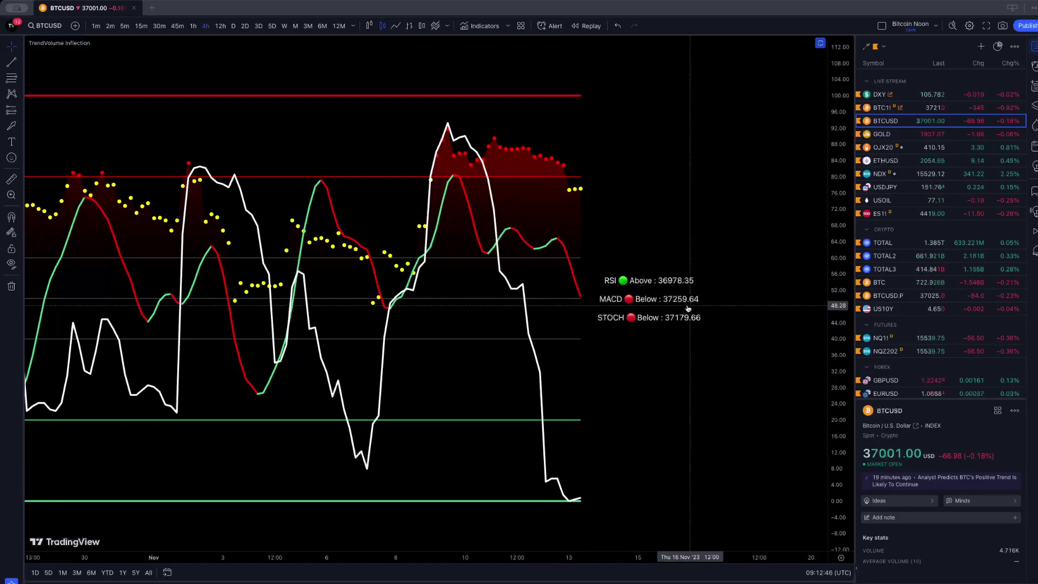
Step: Switch BTCUSD to the D timeframe and maximize the TrendVolume Inflection pane again
double_click(723, 154)
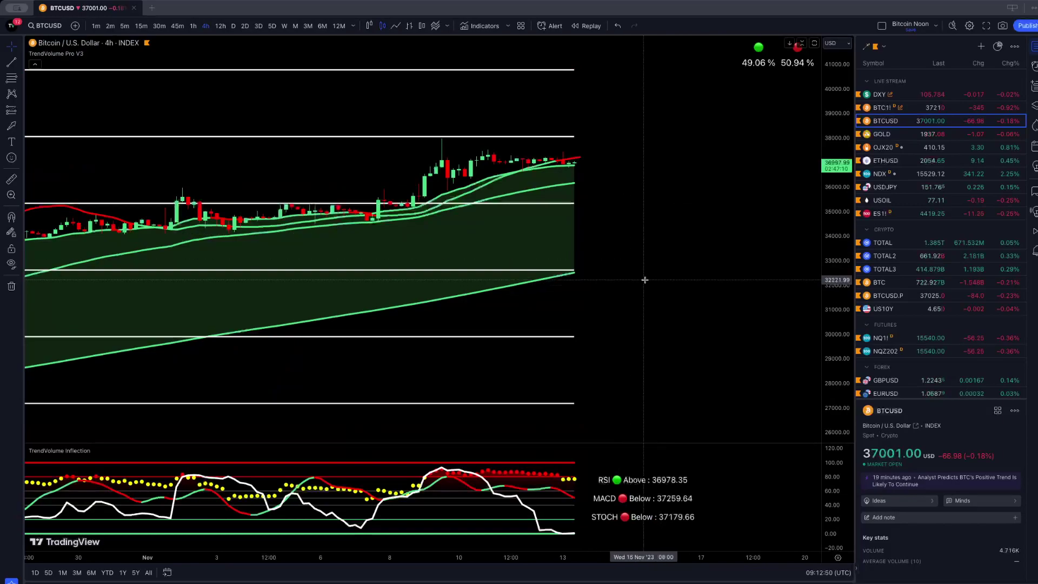
click(234, 27)
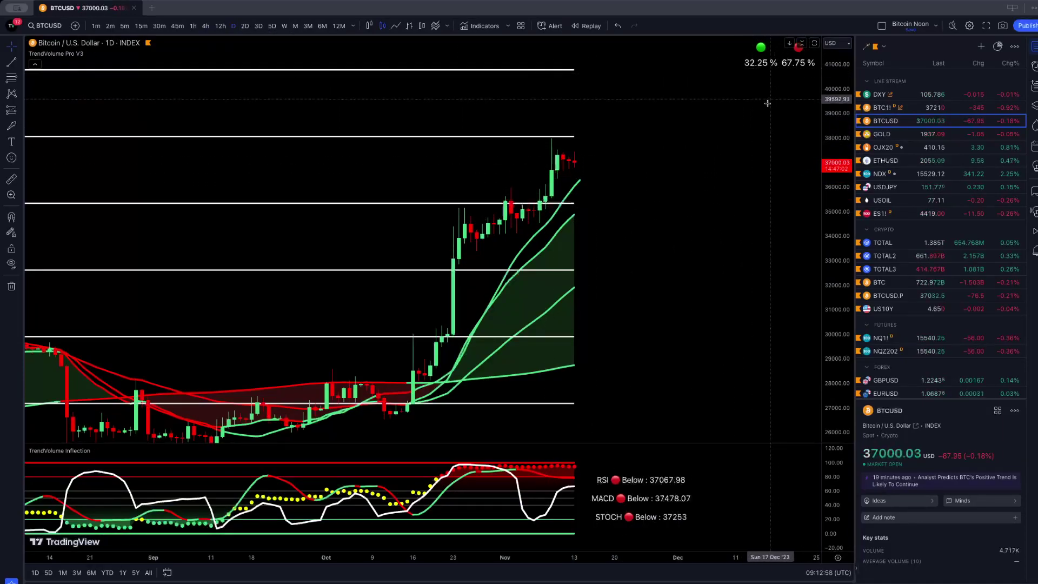
double_click(603, 457)
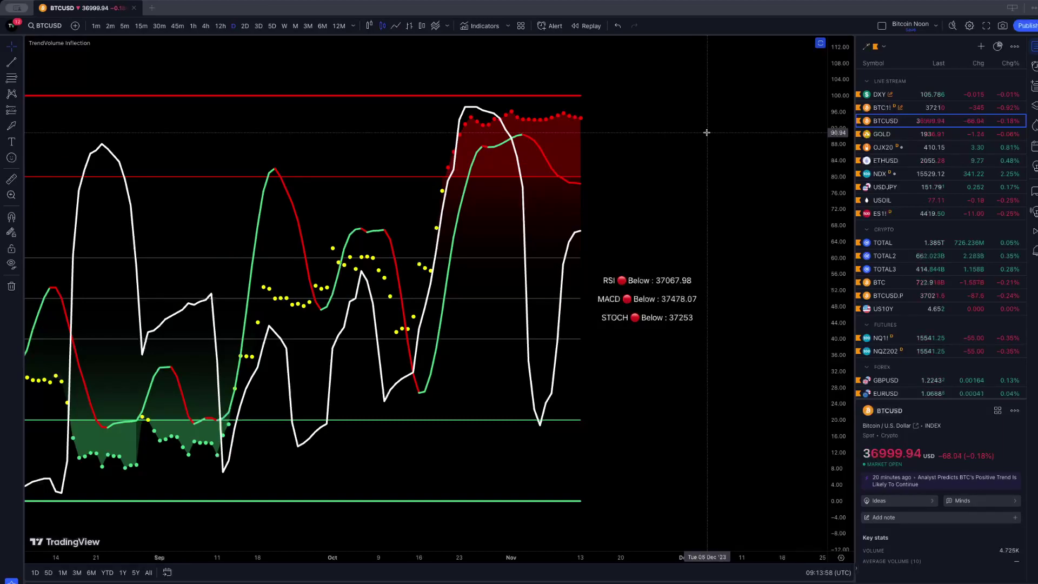
Step: Maximize the daily candle chart over the indicator pane and reset the view with Alt+R
double_click(707, 132)
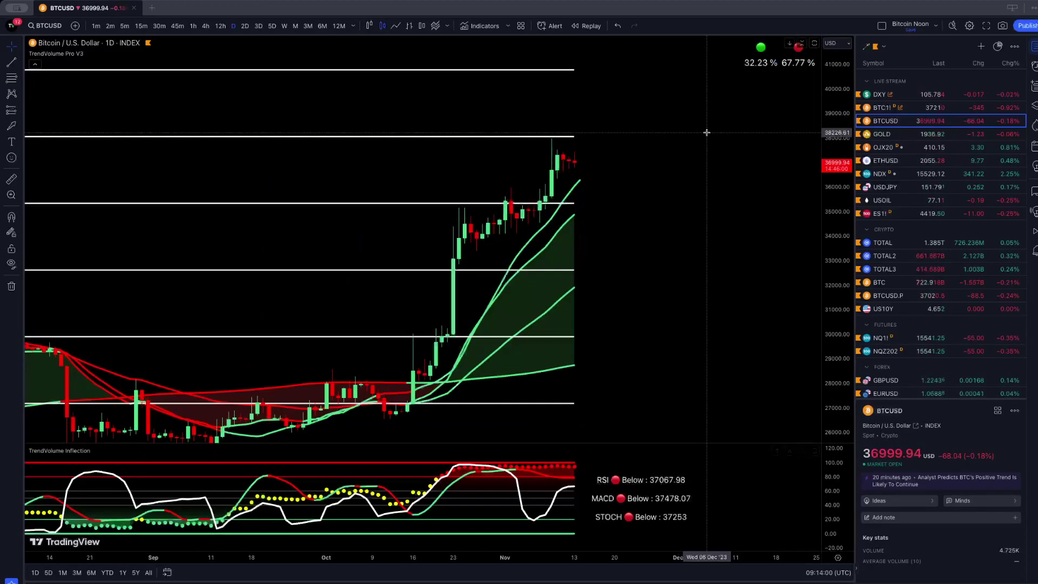
double_click(632, 229)
scroll(533, 178, up, 2)
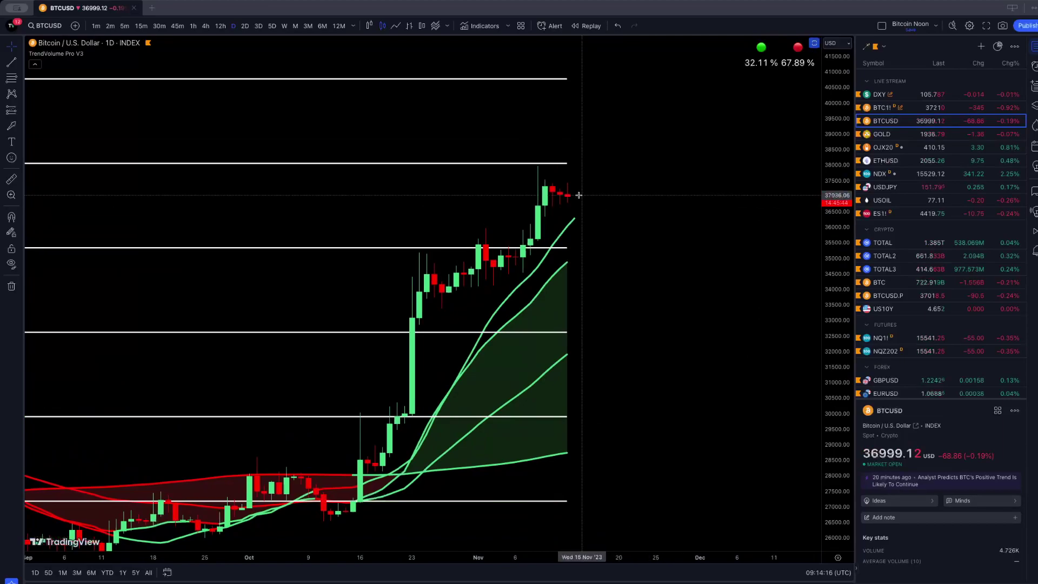
drag(582, 207, 583, 182)
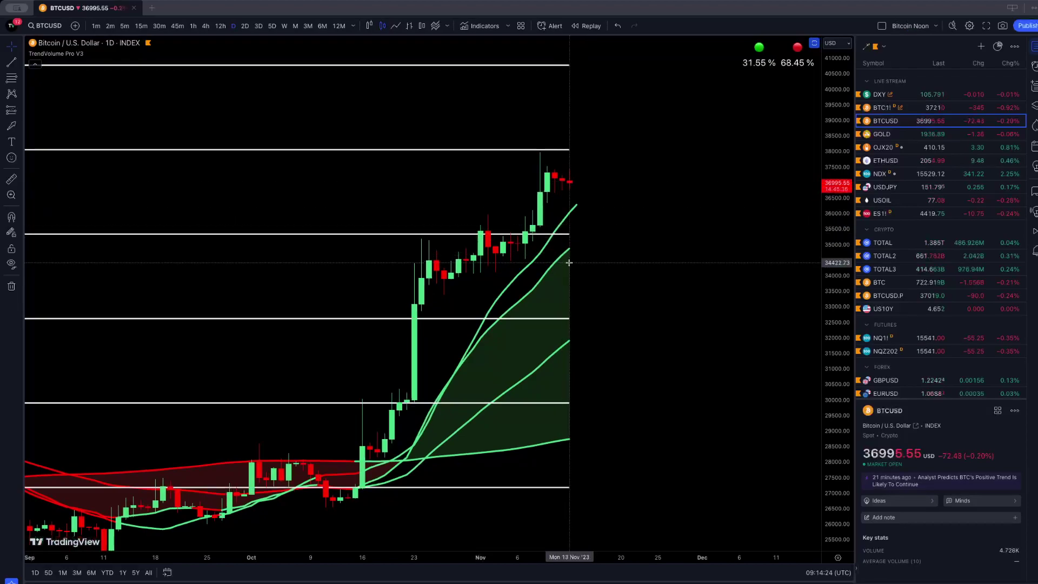
key(alt+r)
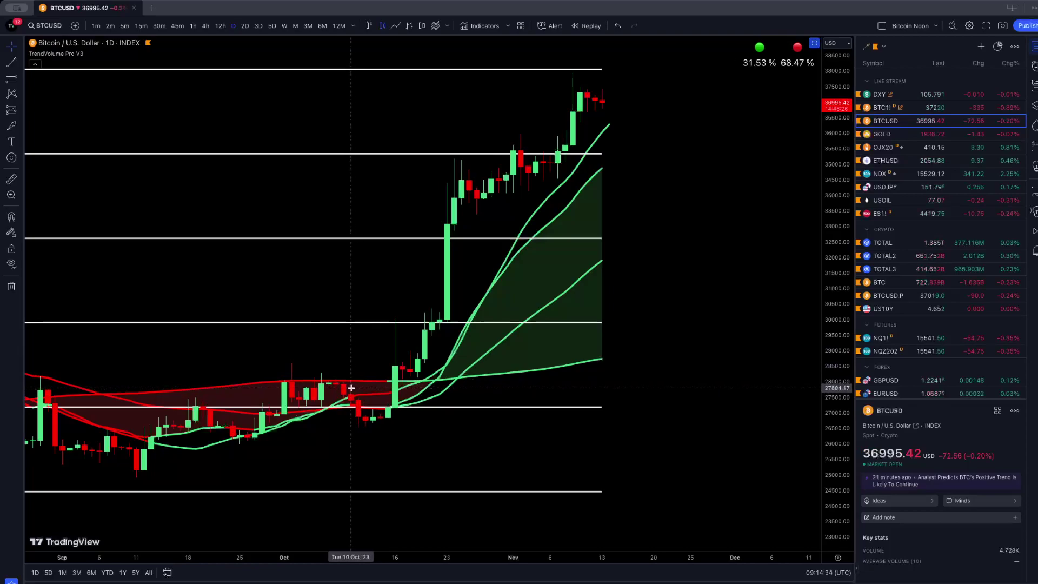
Step: Frame the November highs at 23,500–40,500 and open the Fibonacci and Gann tools list
drag(344, 371, 377, 324)
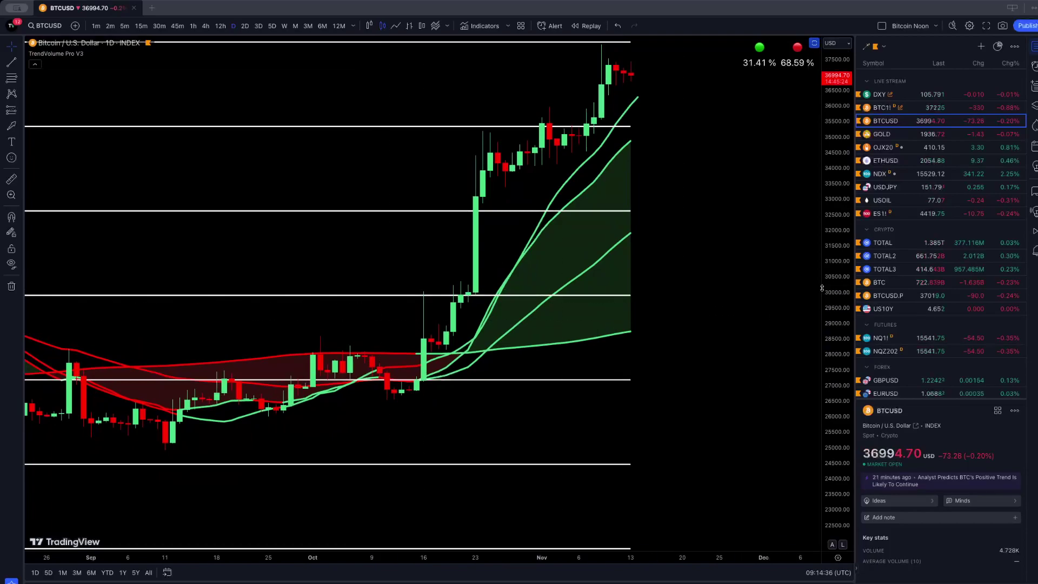
drag(844, 252, 845, 227)
scroll(367, 364, up, 3)
drag(367, 364, 279, 372)
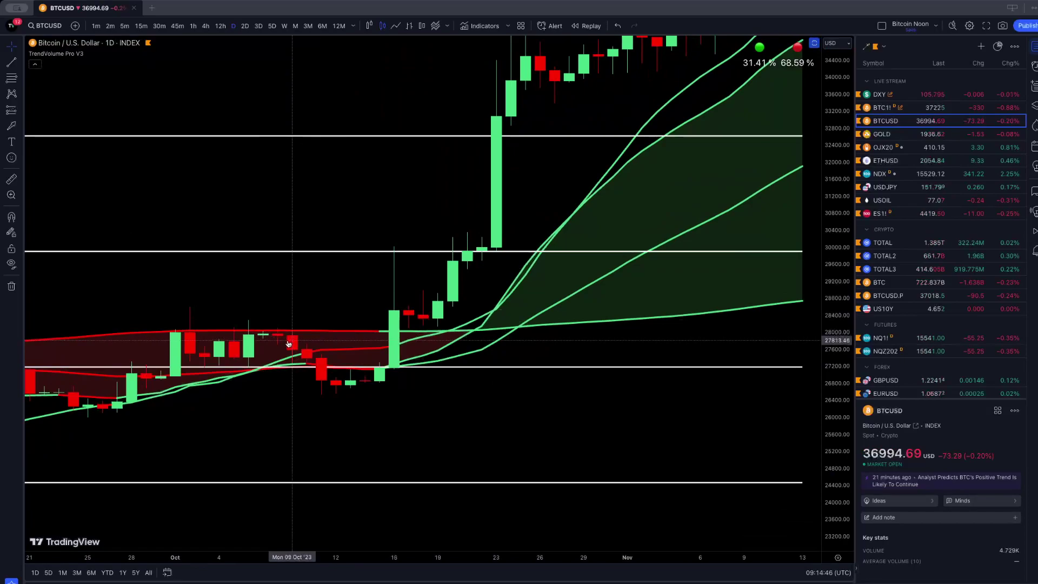
scroll(548, 319, down, 5)
scroll(548, 319, up, 3)
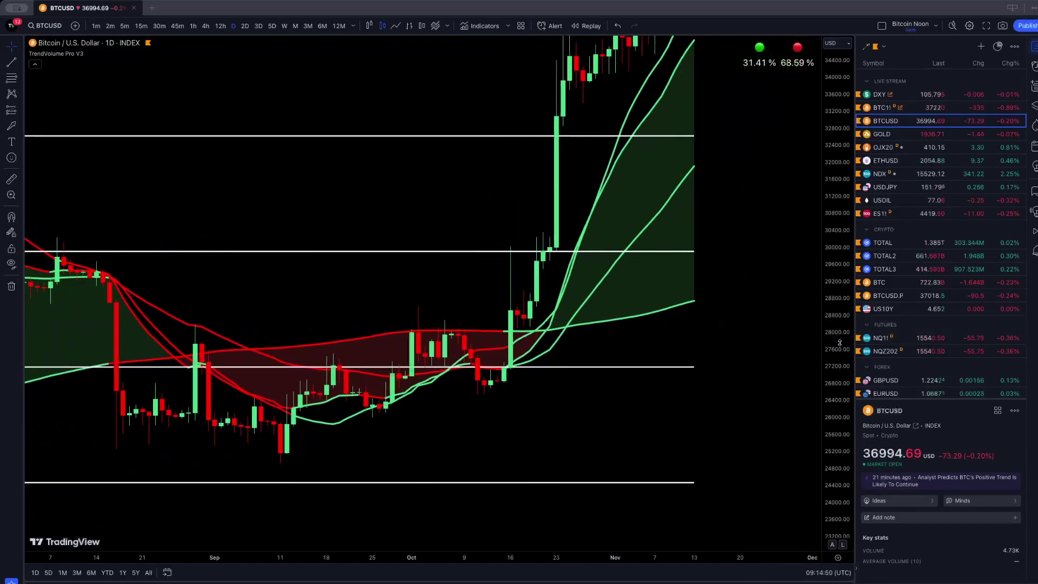
drag(837, 344, 837, 389)
drag(776, 274, 692, 397)
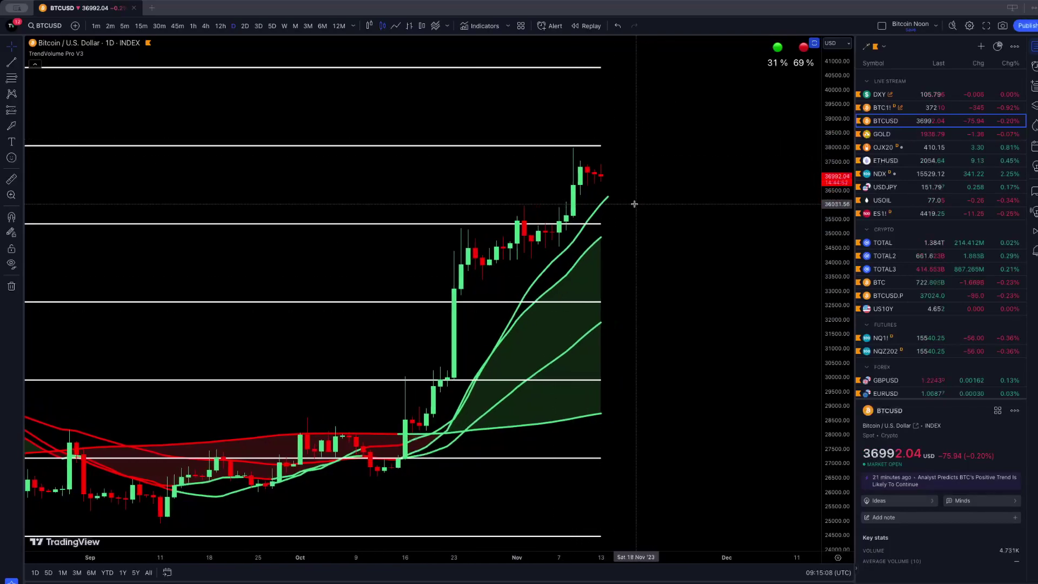
scroll(634, 204, up, 2)
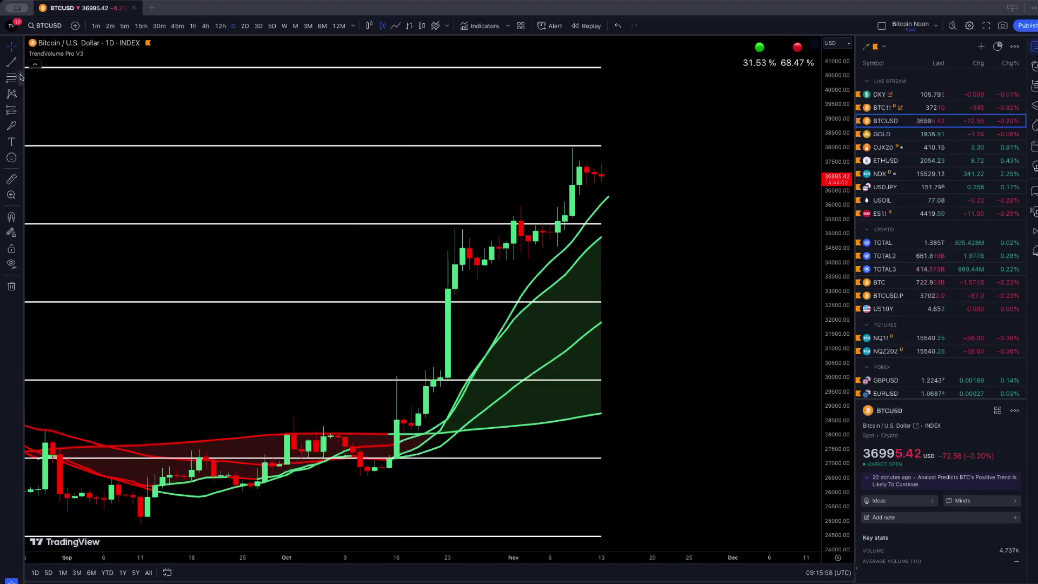
click(21, 81)
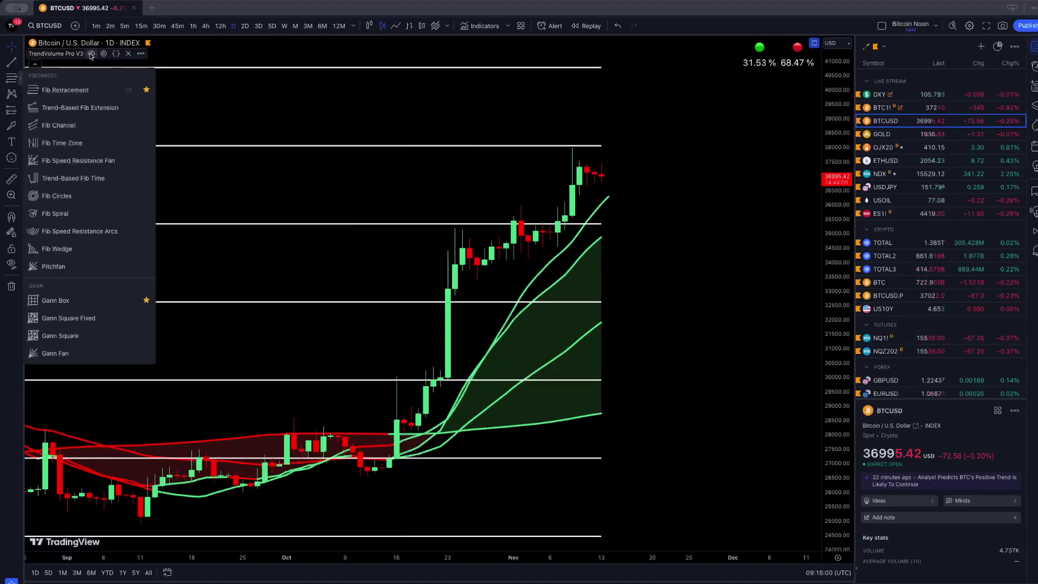
Step: Hide the TrendVolume Pro V3 indicator and pick the Rectangle tool from the shapes flyout
click(92, 54)
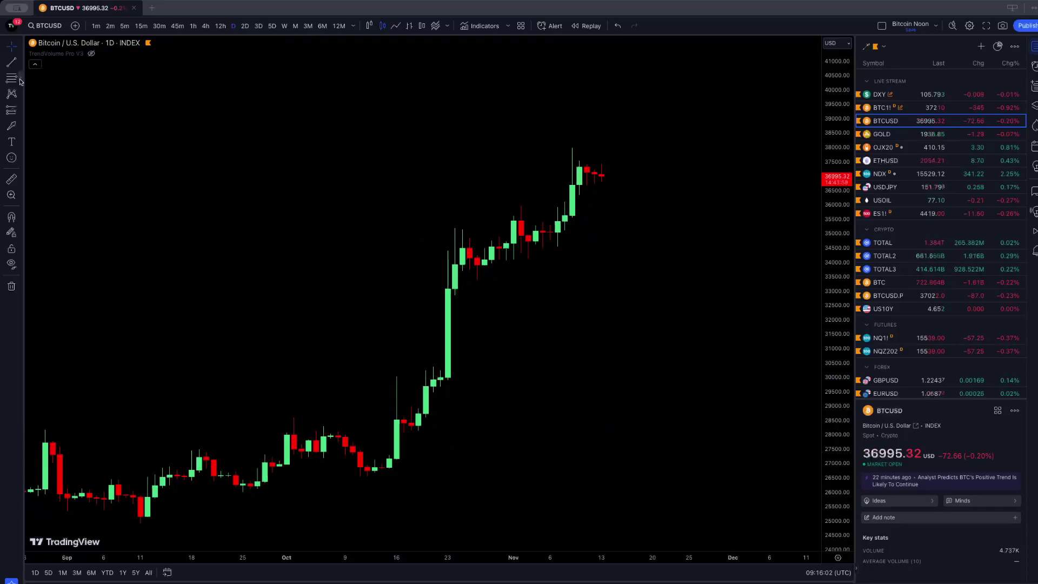
click(20, 81)
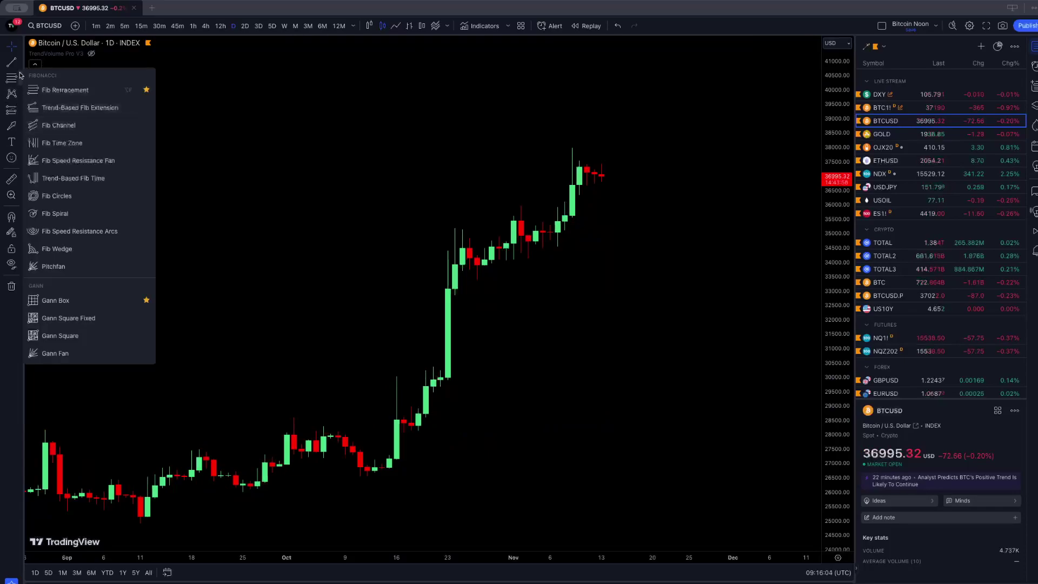
click(20, 64)
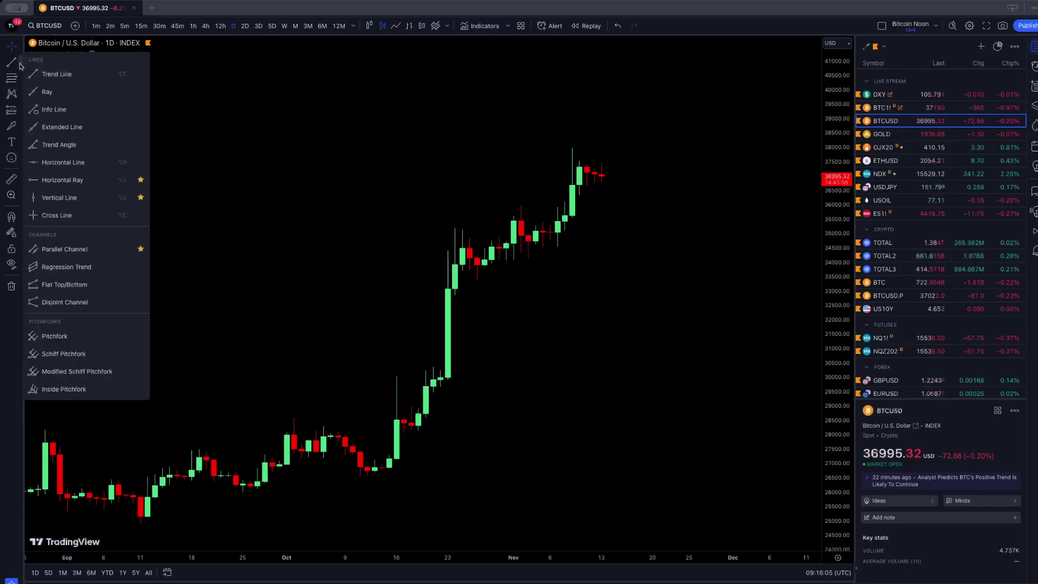
click(20, 143)
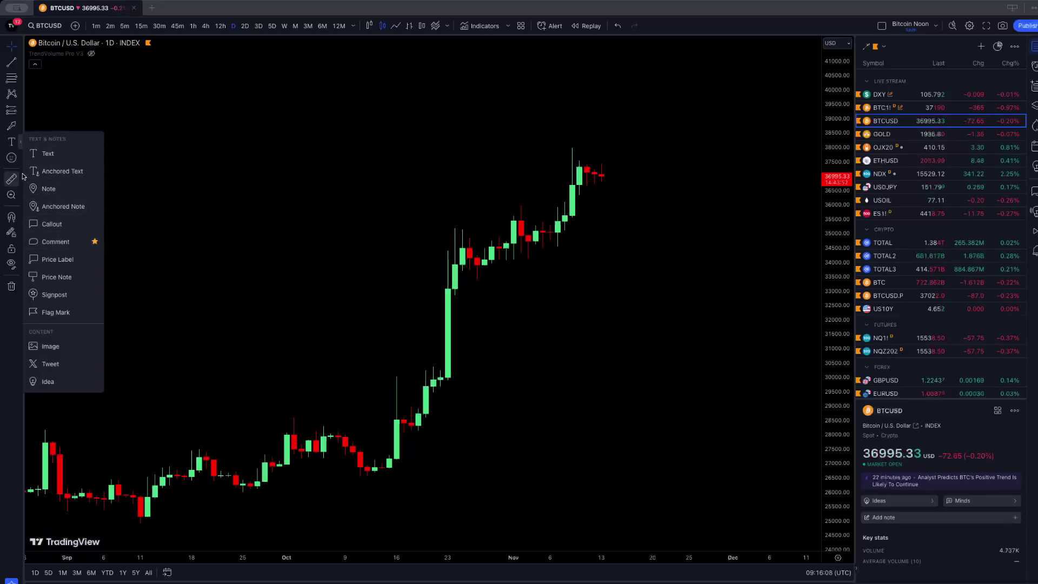
click(20, 125)
click(20, 126)
click(57, 276)
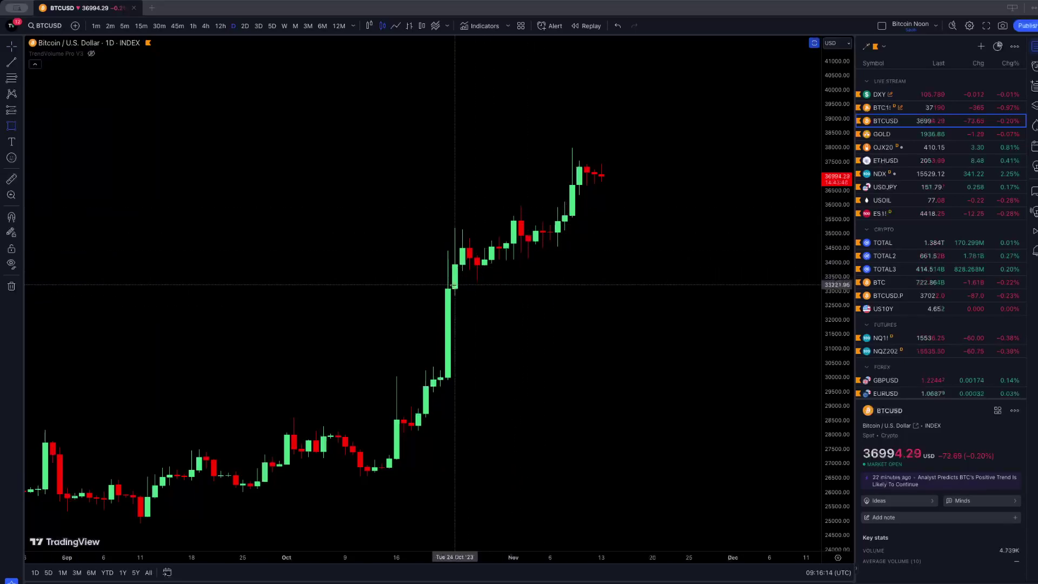
Step: Draw a green box from the Oct 23 candle spanning about 32,900 down to 30,200
drag(447, 294, 448, 371)
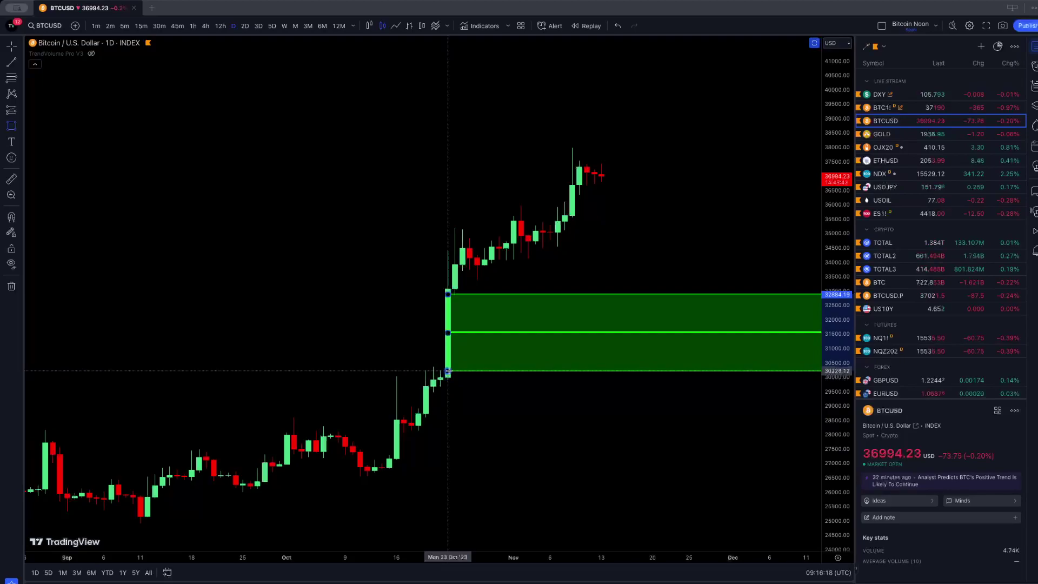
drag(447, 371, 447, 370)
click(748, 220)
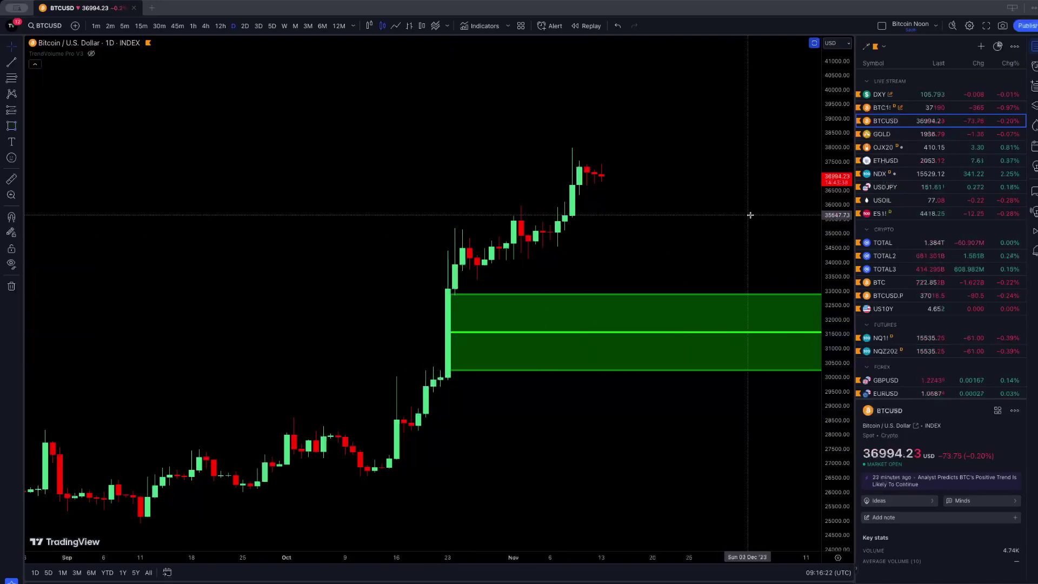
scroll(748, 213, up, 3)
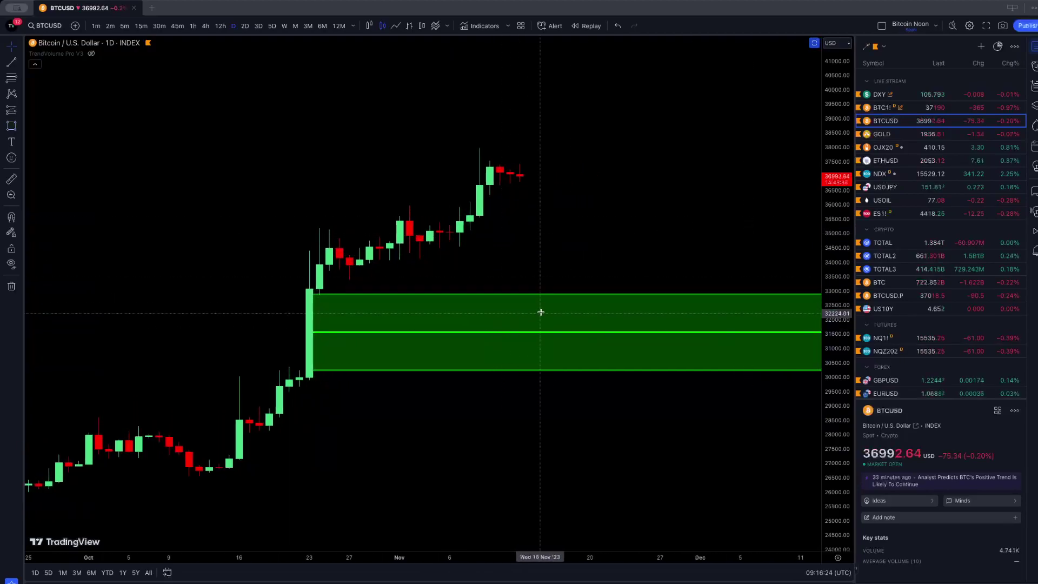
click(21, 144)
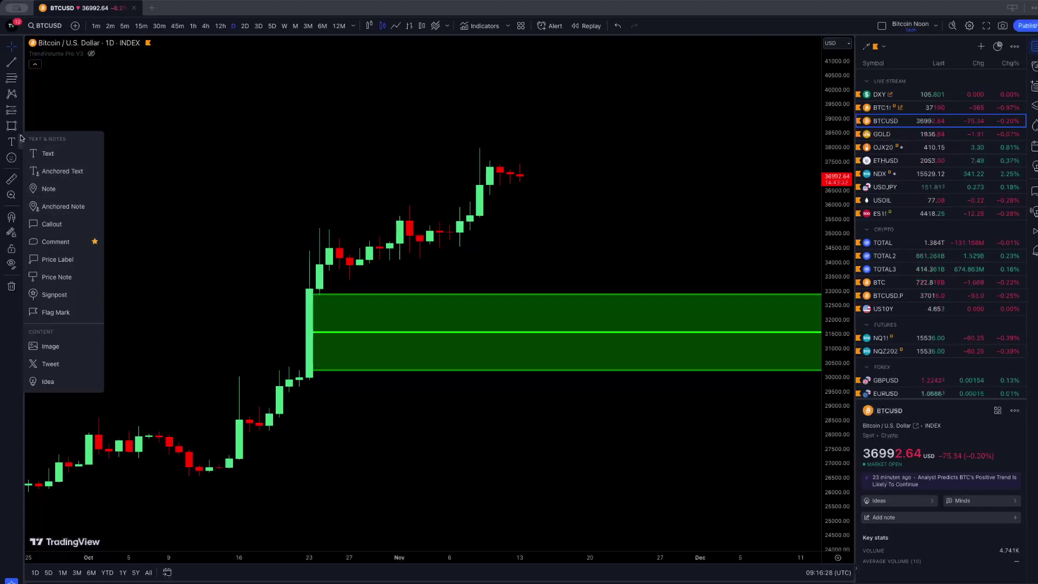
click(20, 78)
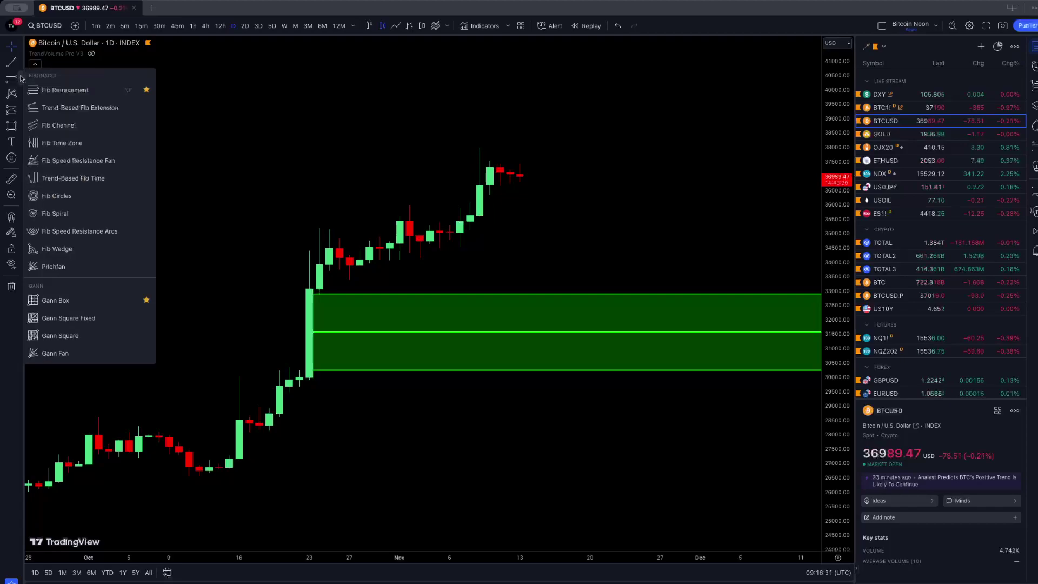
click(22, 109)
click(20, 125)
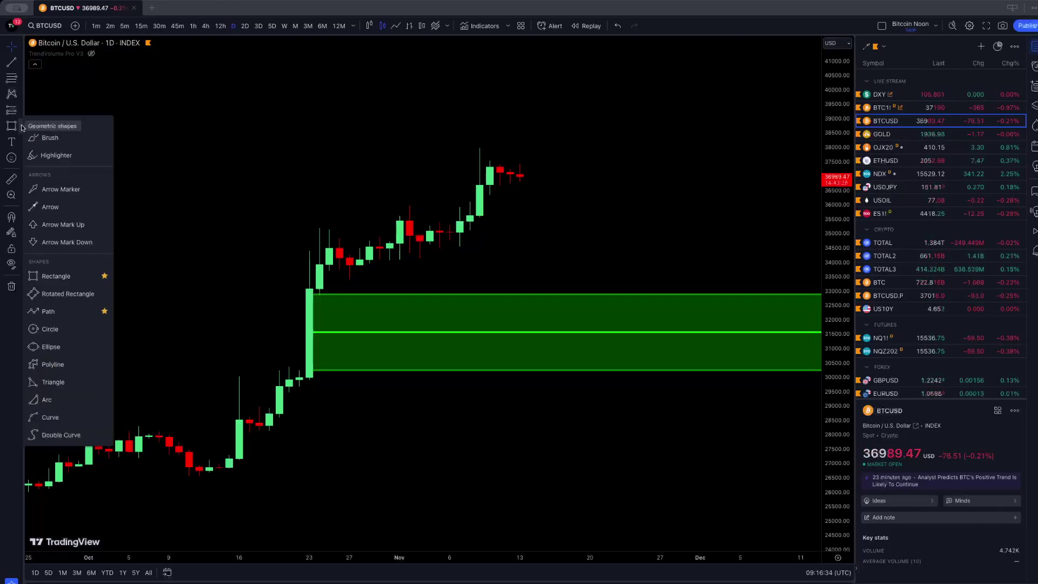
click(58, 188)
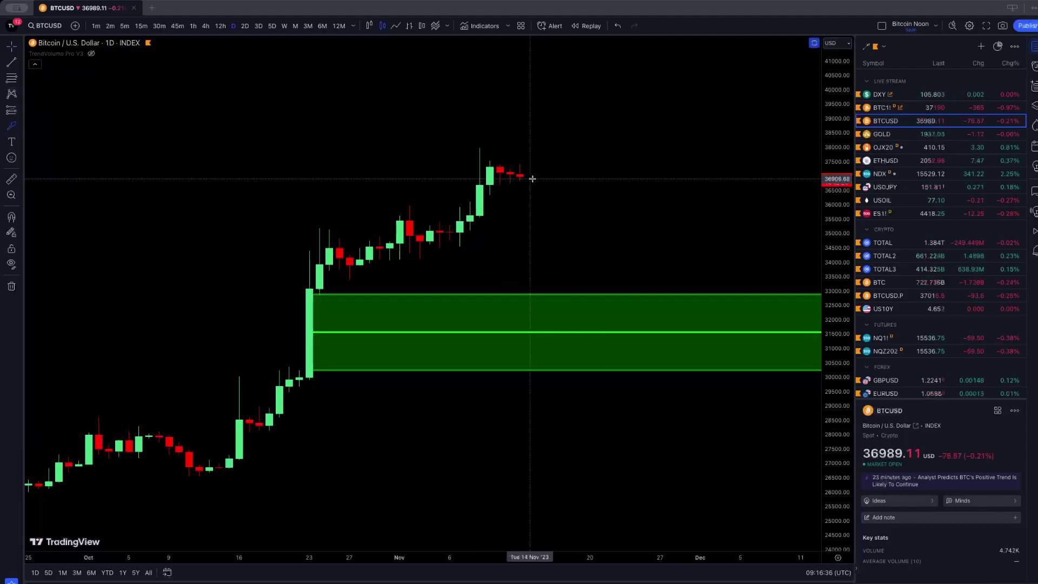
drag(530, 178, 570, 331)
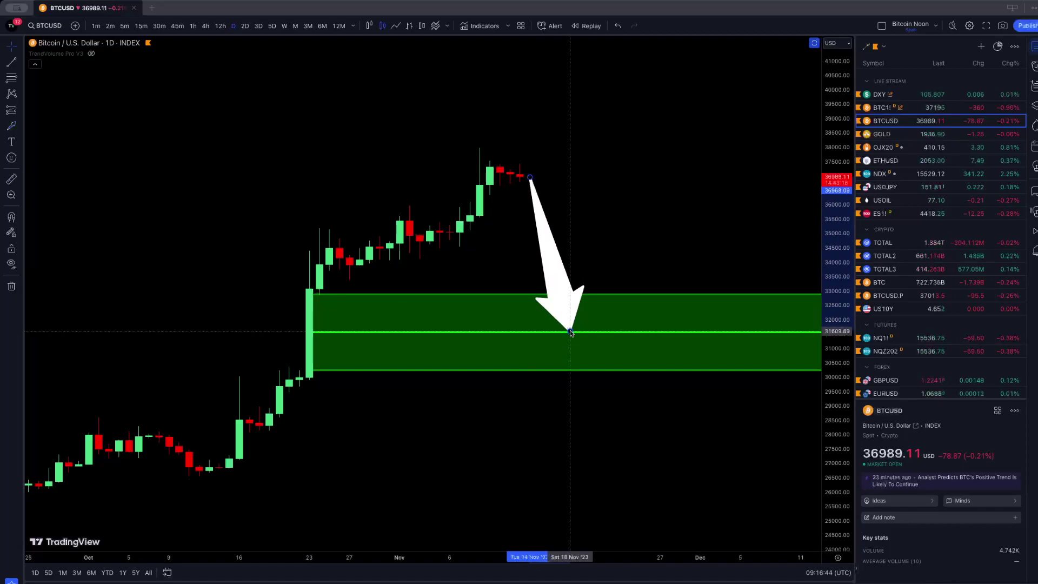
drag(570, 331, 570, 331)
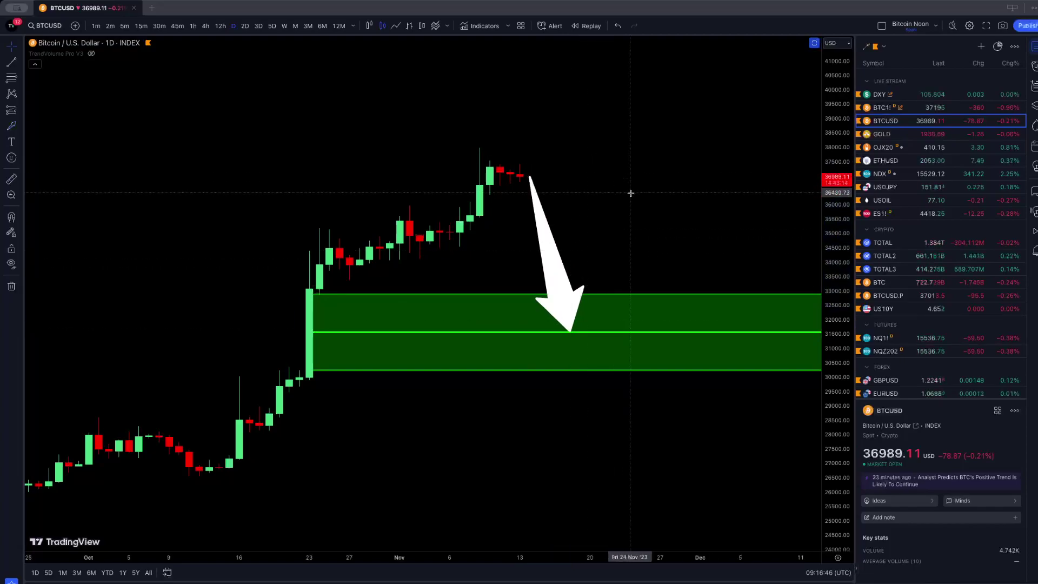
scroll(631, 193, up, 1)
scroll(631, 194, up, 1)
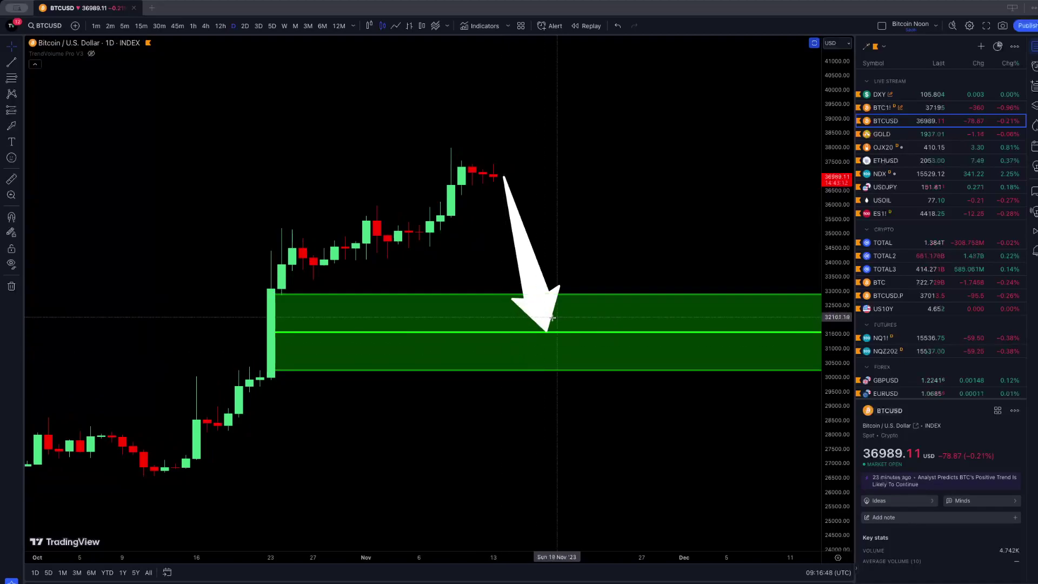
key(Delete)
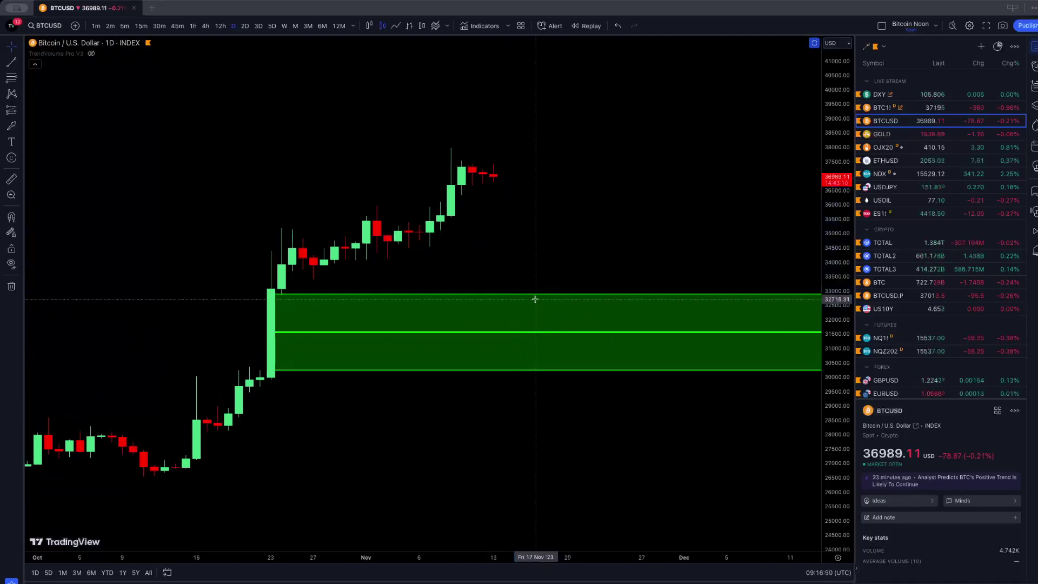
Step: Delete the 30k–33k zone and draw a thin green box near 36,200 at the breakout candle
click(307, 299)
key(Delete)
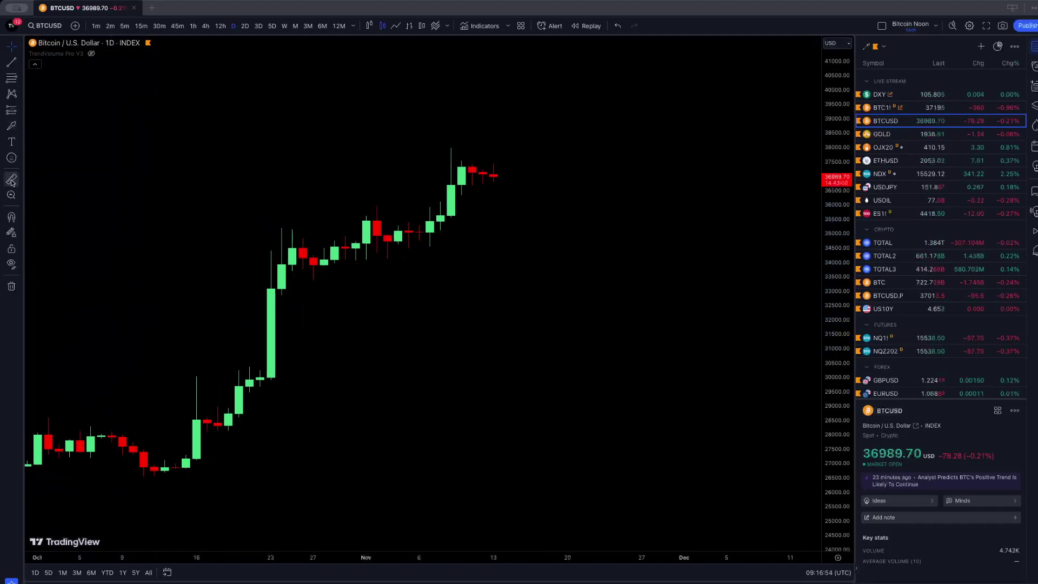
click(20, 81)
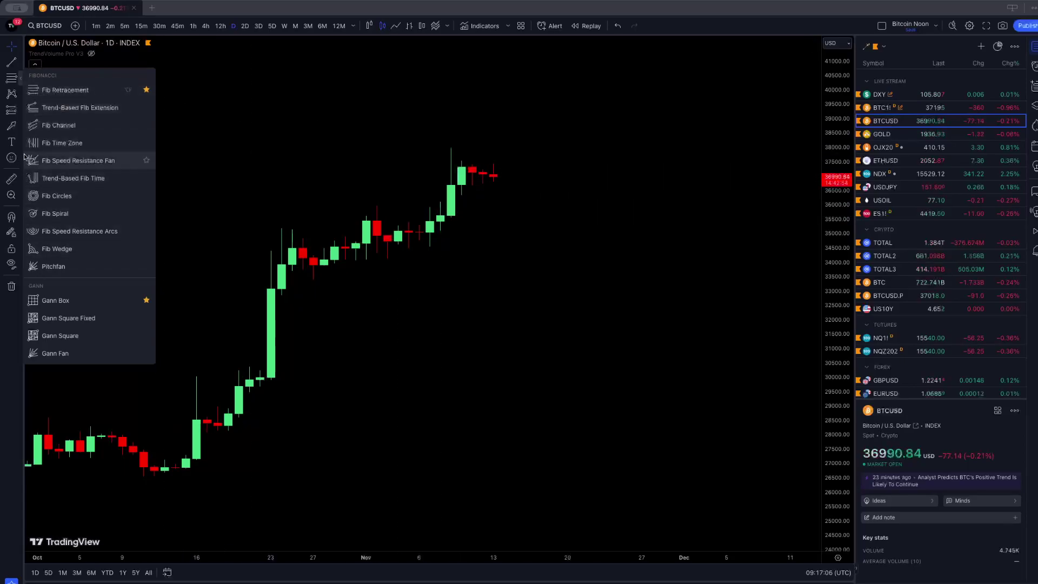
click(22, 128)
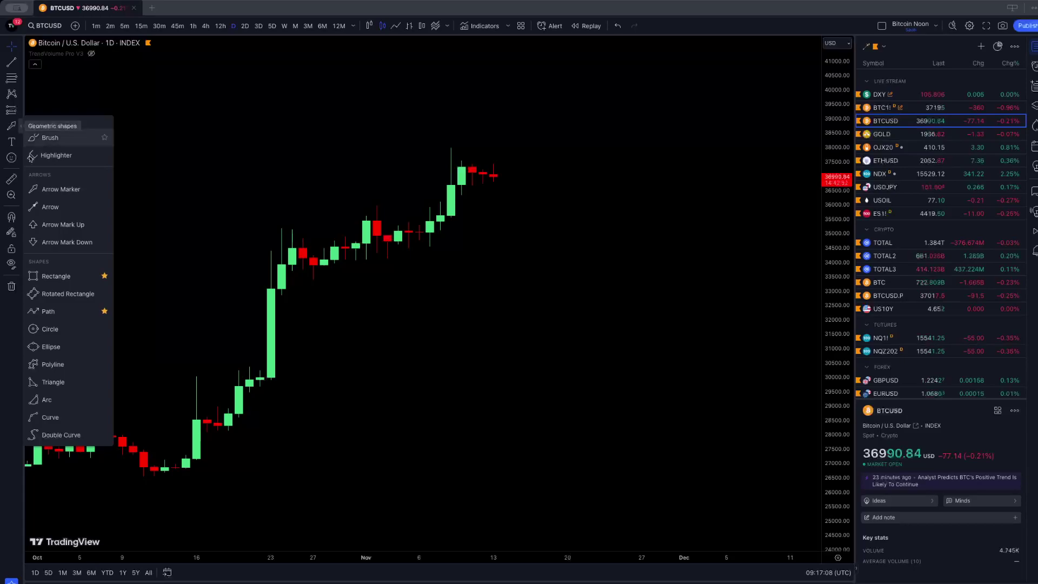
click(59, 276)
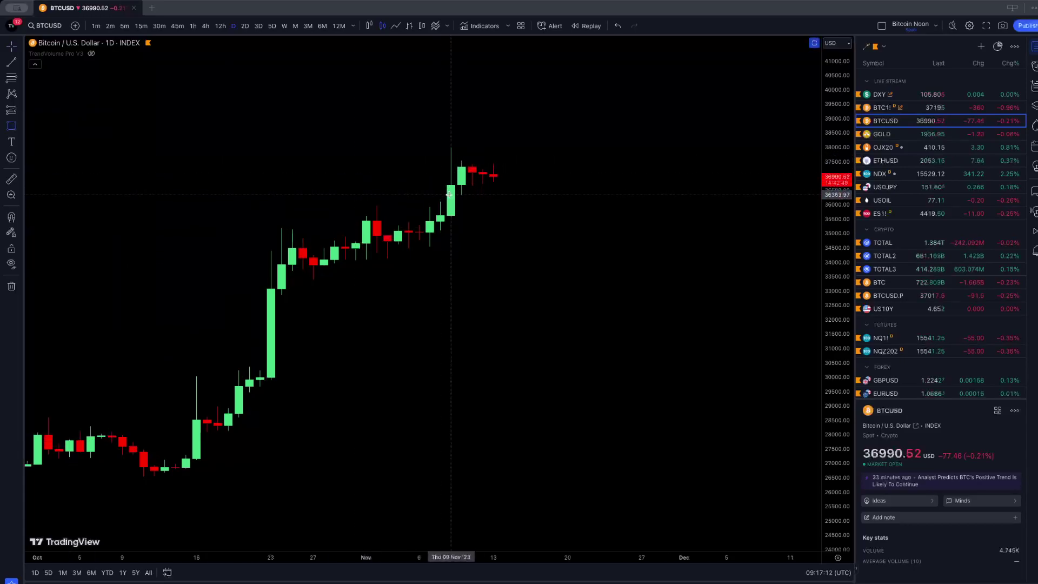
drag(449, 194, 442, 202)
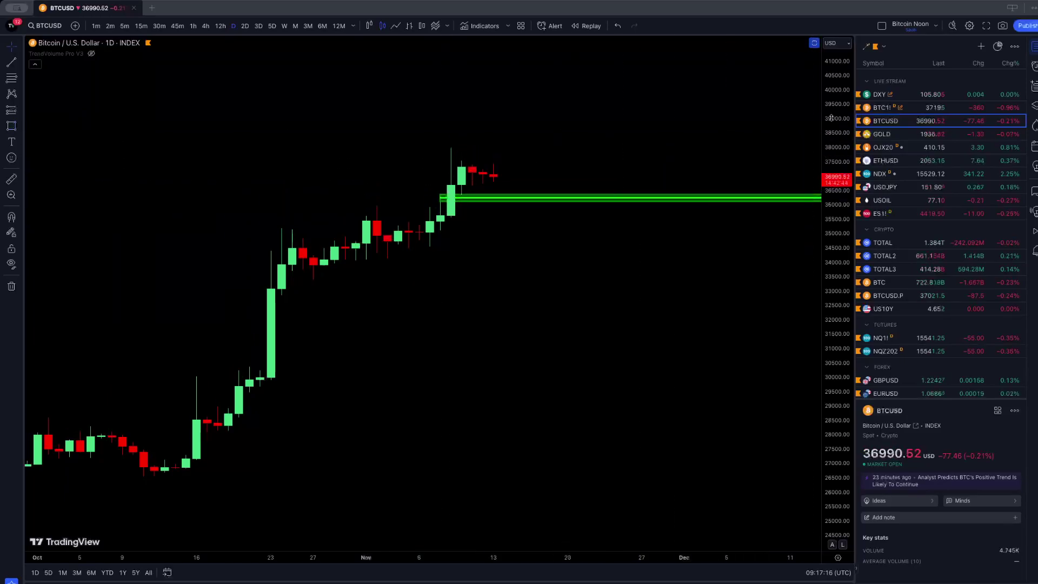
Step: Stretch the price scale and zoom in on the early-November candles
drag(832, 140, 524, 468)
scroll(476, 271, up, 3)
drag(468, 268, 353, 231)
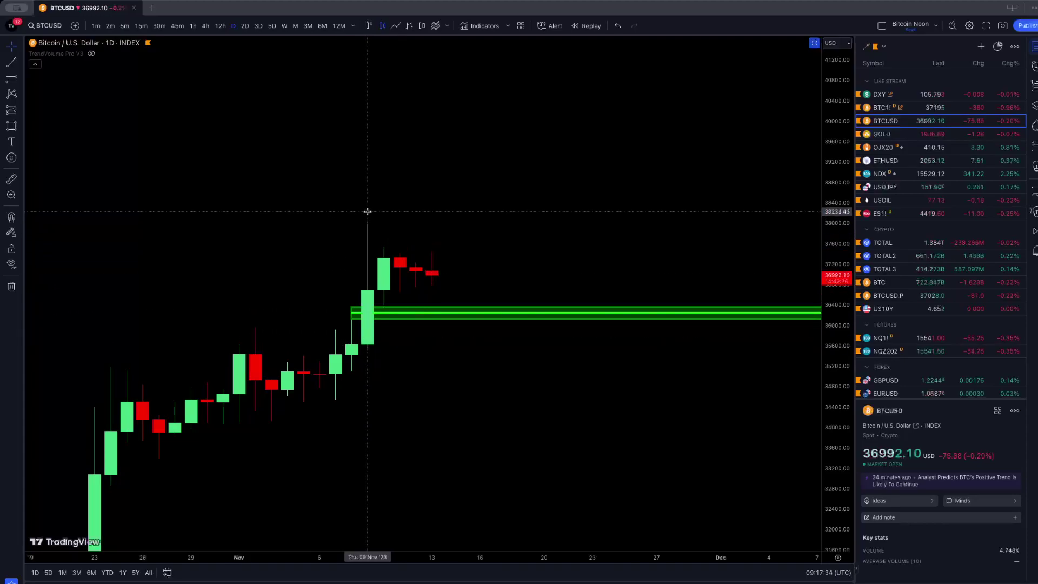
Step: Rescale and pan the chart to view the thin 36,100–36,400 zone and latest candles up close
click(359, 309)
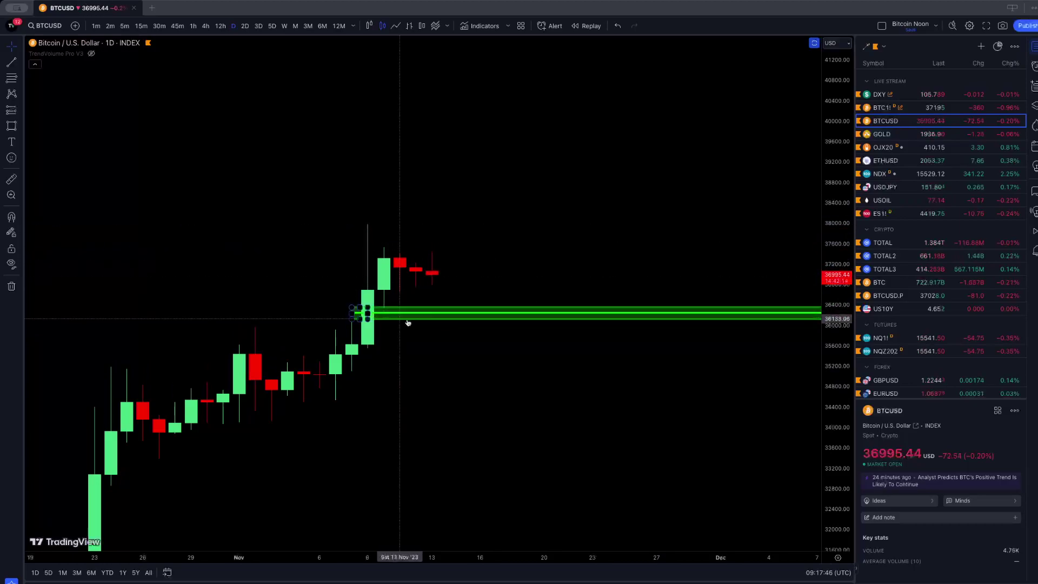
drag(842, 166, 842, 129)
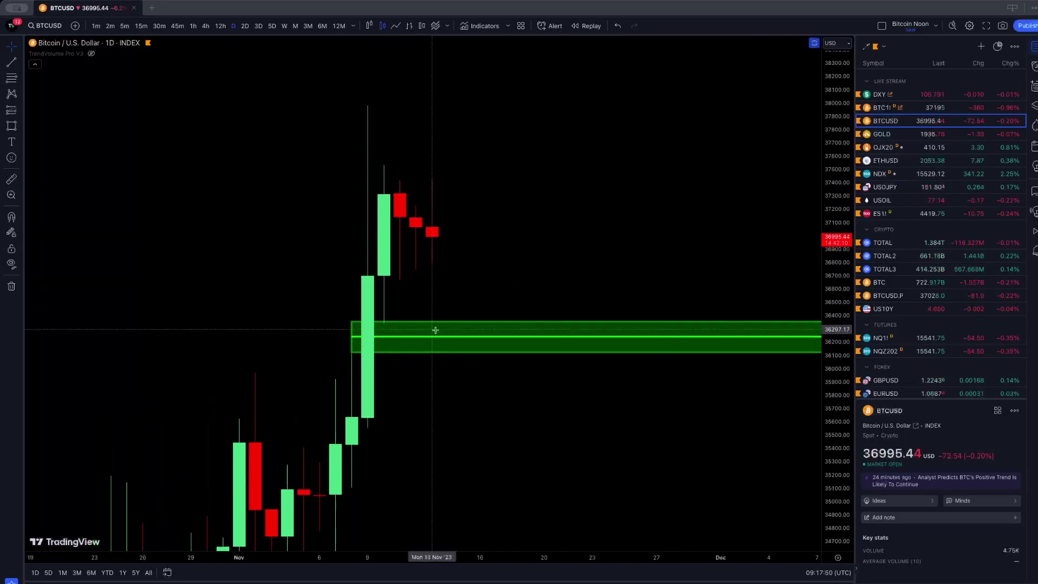
scroll(465, 419, up, 4)
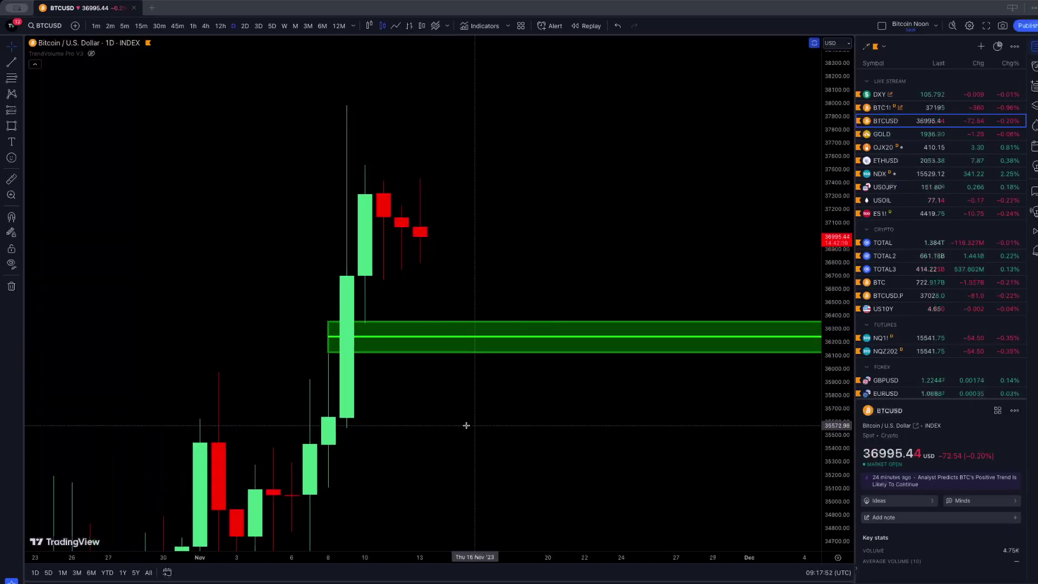
drag(466, 420, 476, 351)
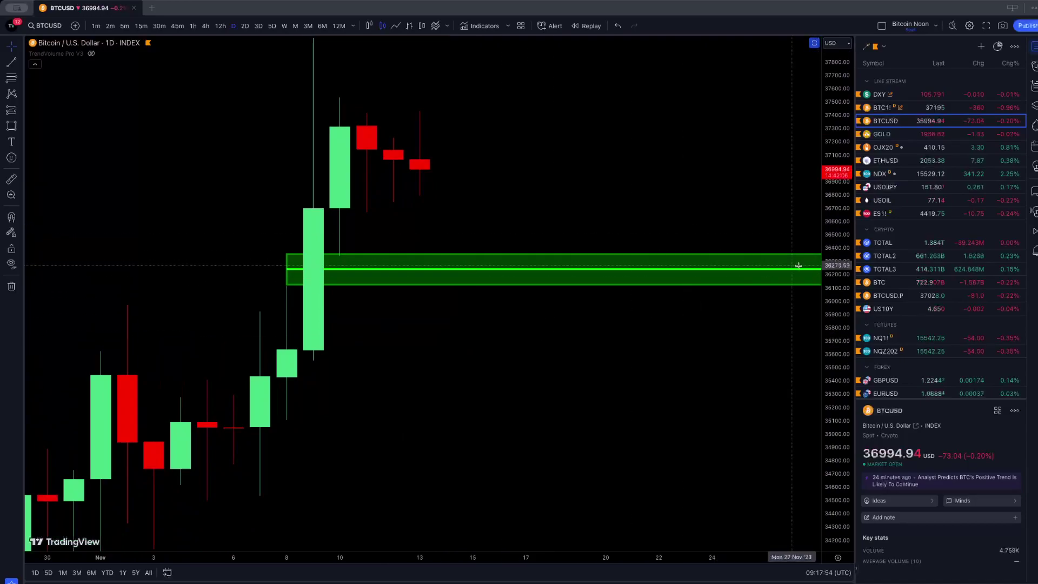
drag(824, 283, 824, 316)
scroll(393, 344, up, 2)
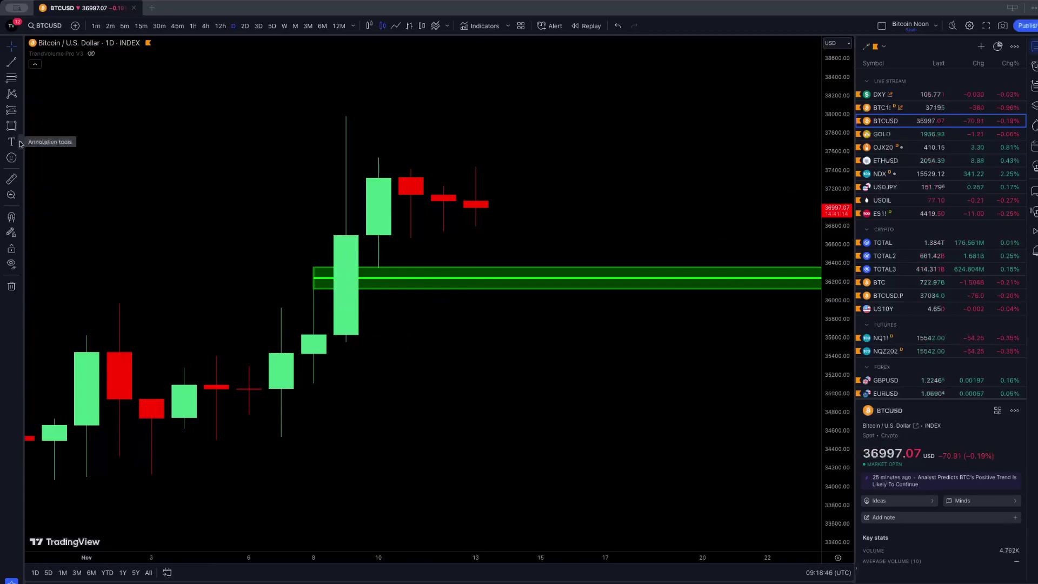
Step: Draw an Arrow Marker from the latest candle down toward the green zone
click(20, 144)
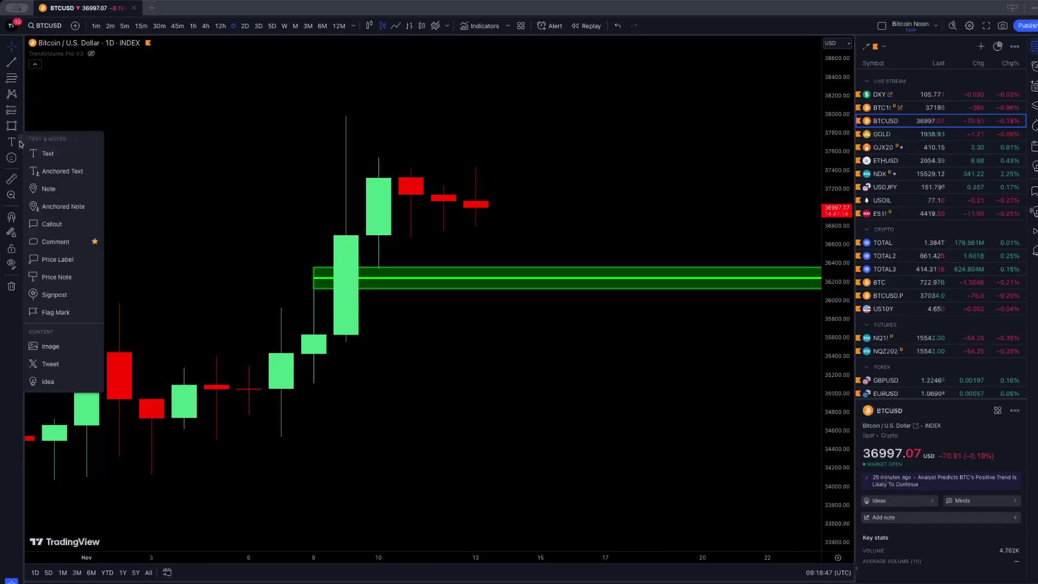
click(20, 114)
click(20, 81)
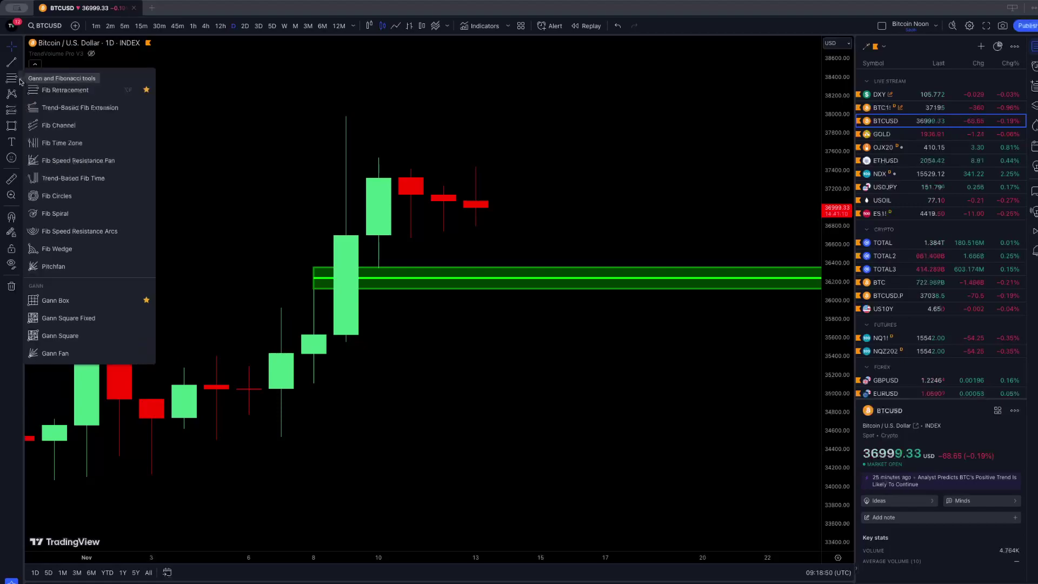
click(20, 113)
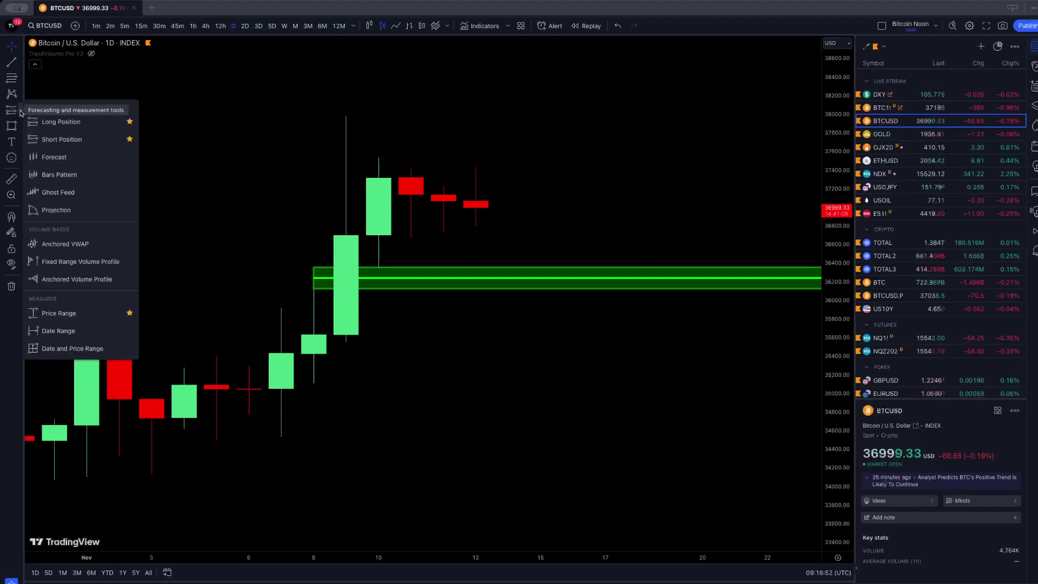
click(20, 127)
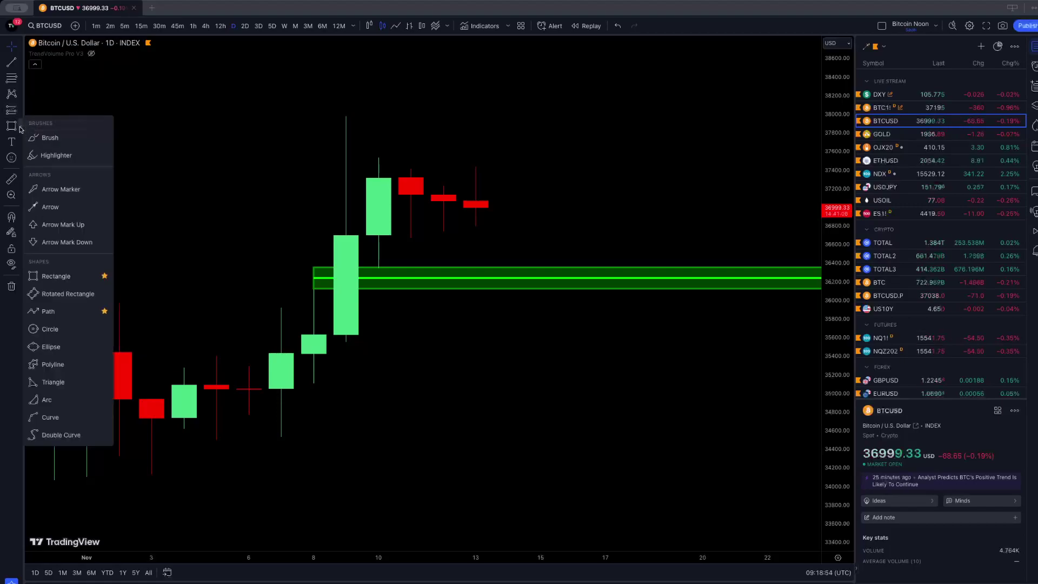
click(50, 190)
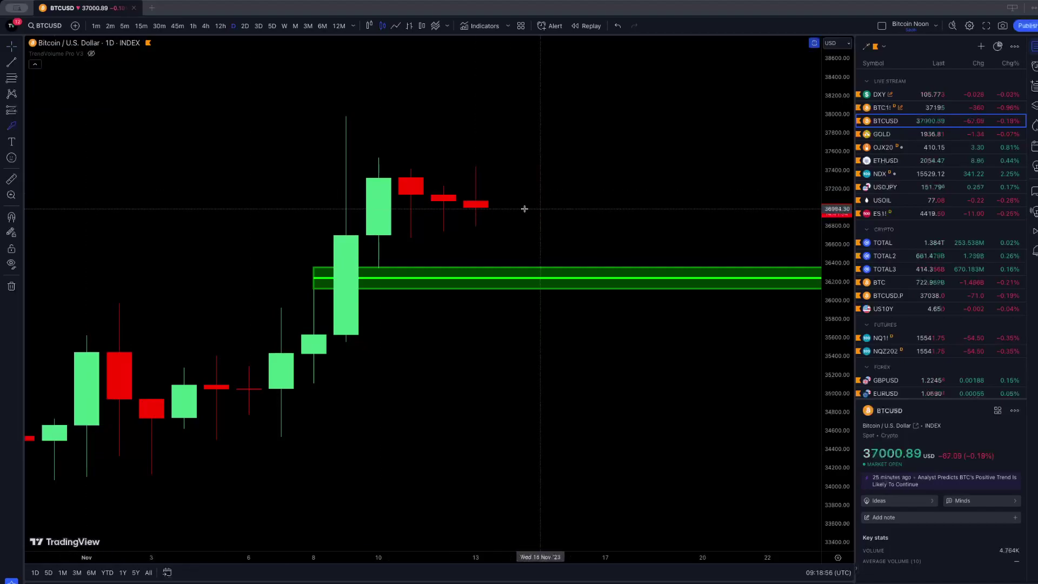
mouse_move(508, 207)
mouse_down()
mouse_move(508, 238)
mouse_move(540, 277)
mouse_up()
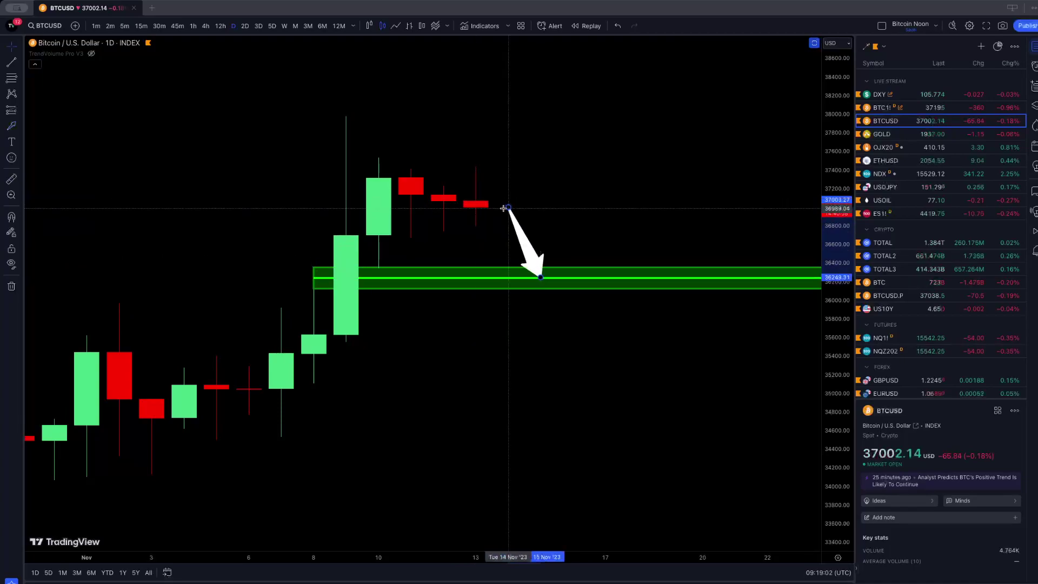
Step: Move the arrow's tip down to about 35,000 below the zone and refit the price scale
click(595, 208)
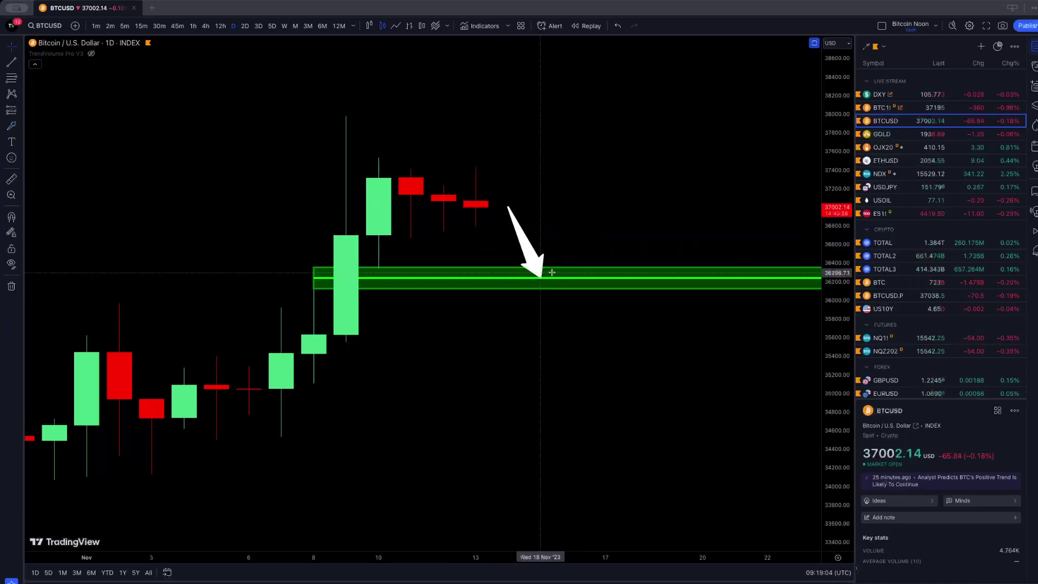
click(542, 278)
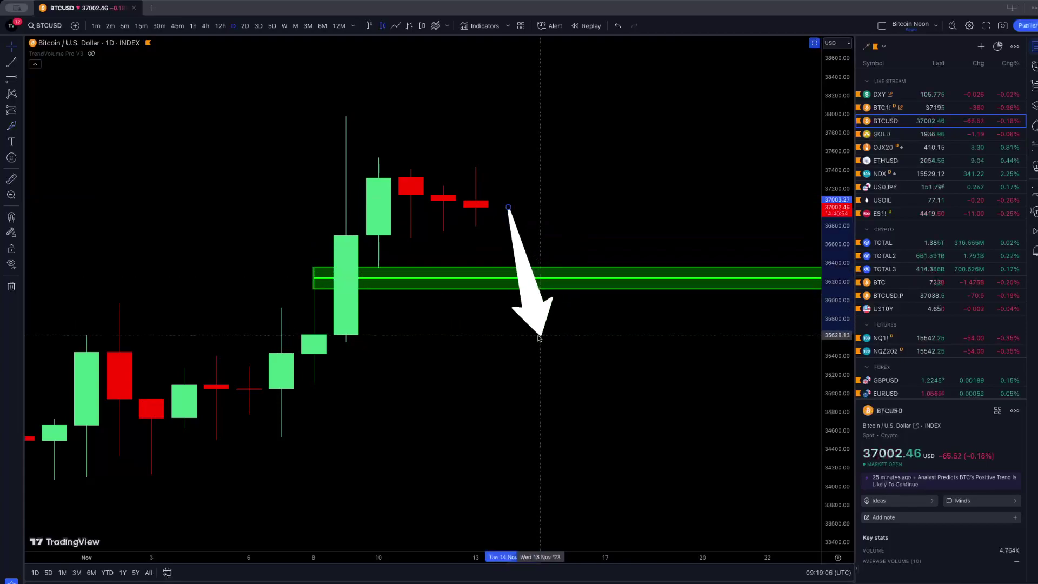
click(536, 388)
double_click(827, 304)
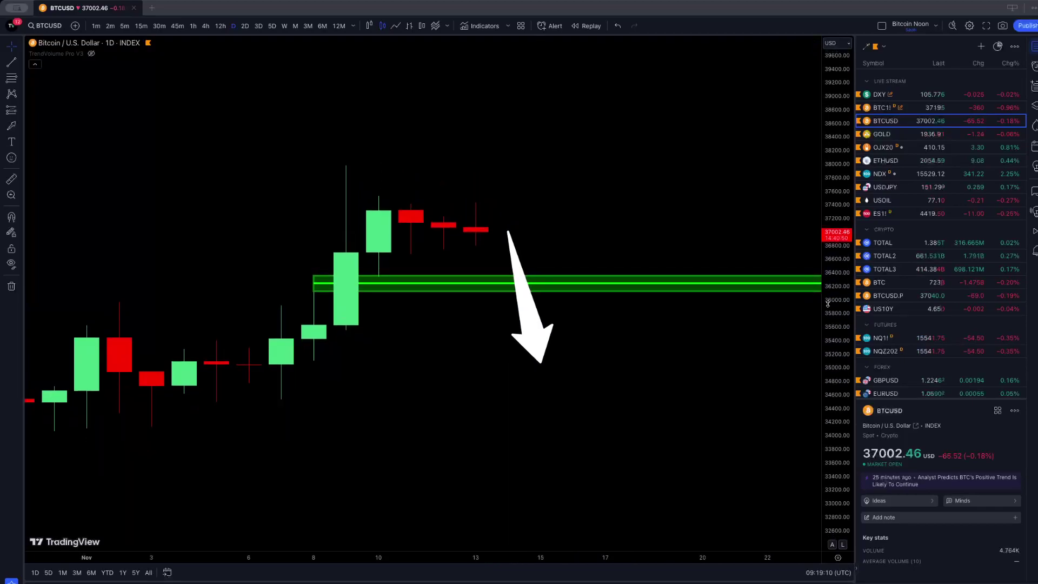
Step: Zoom out and draw a green box over the October 23 gap, about 32,900 to 30,275
scroll(687, 384, down, 3)
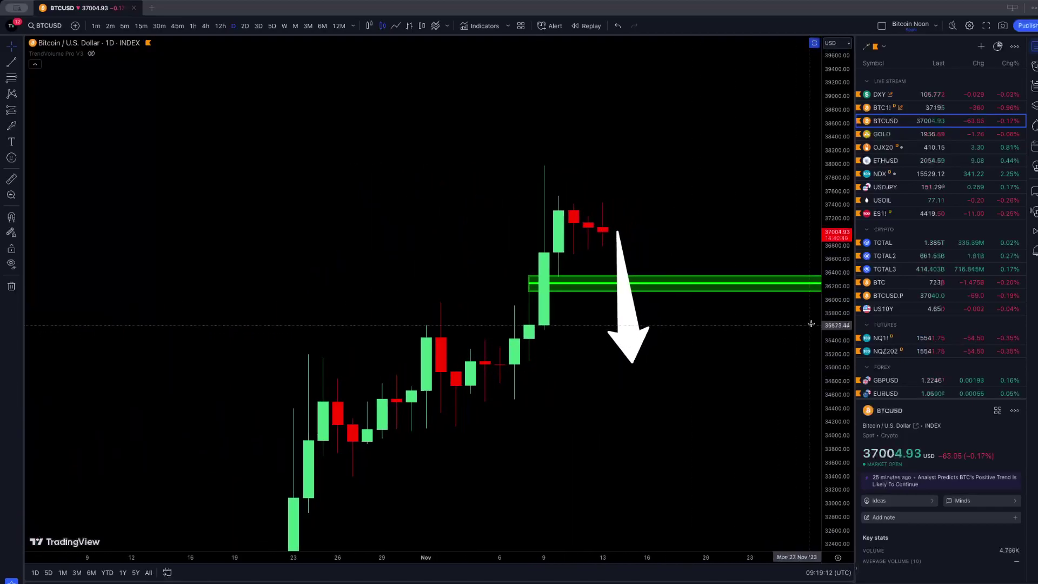
drag(833, 287, 833, 337)
drag(652, 304, 629, 232)
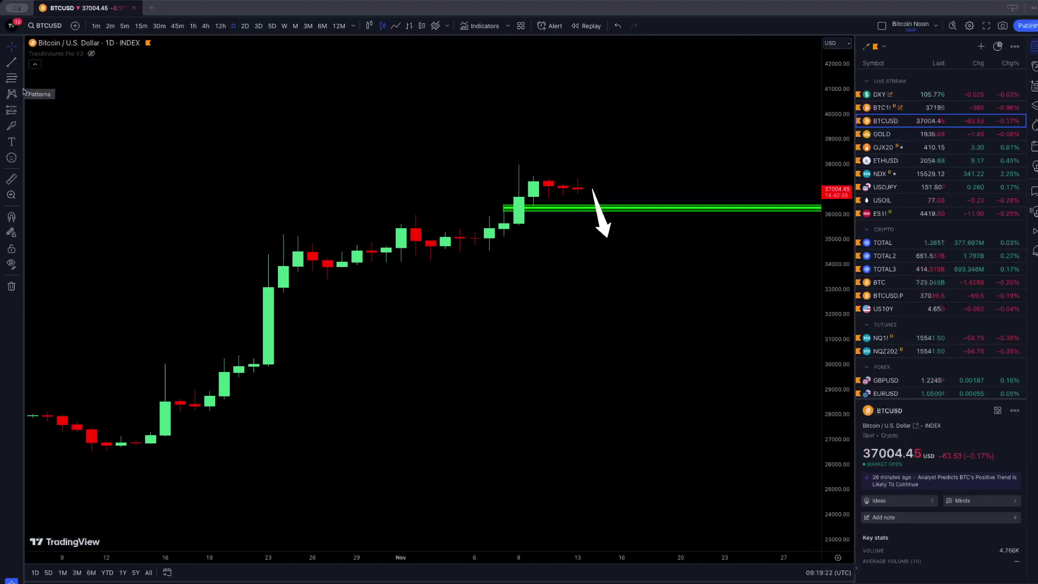
click(20, 126)
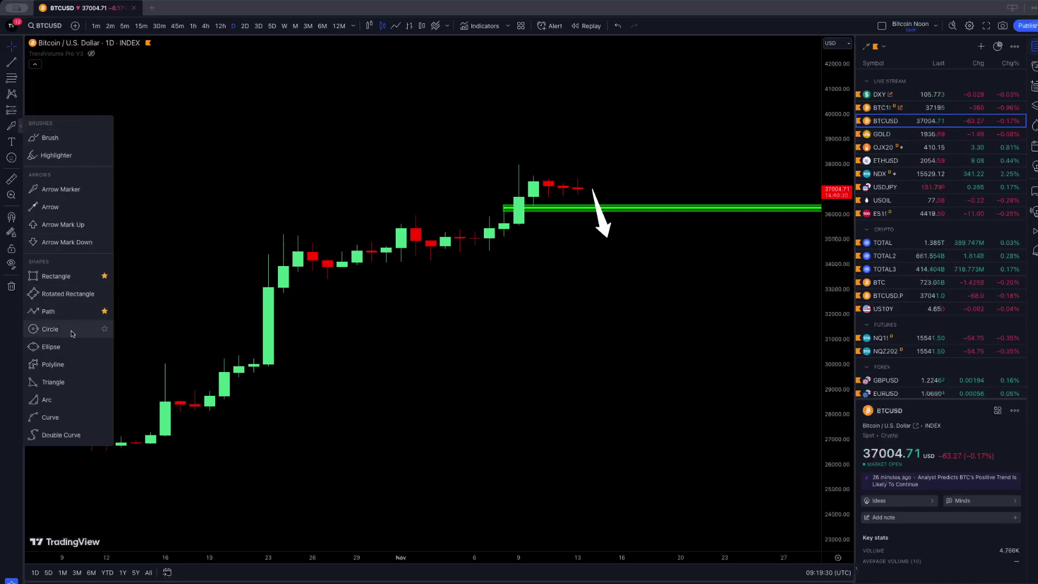
click(56, 275)
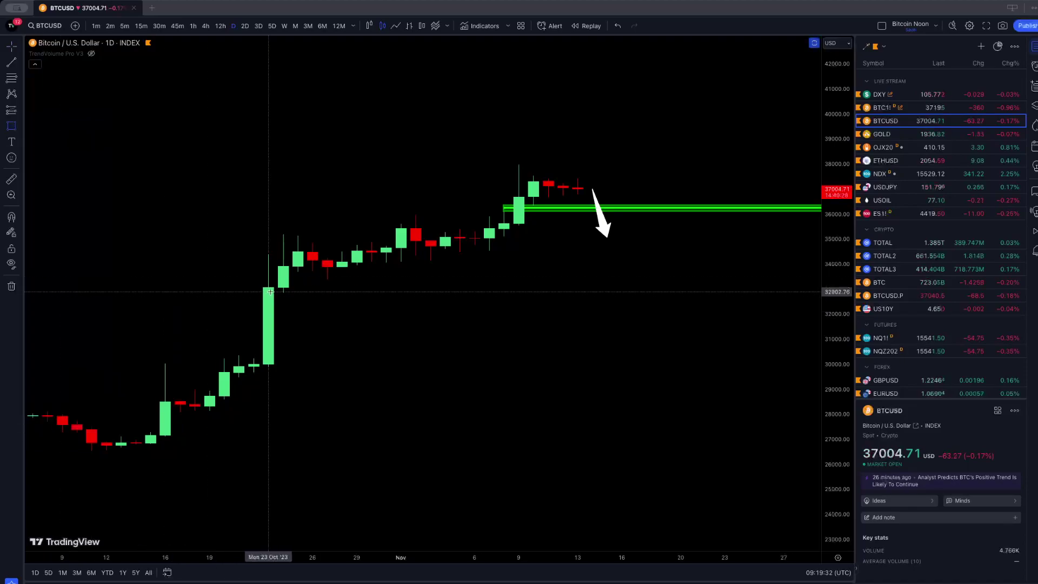
drag(269, 293, 254, 357)
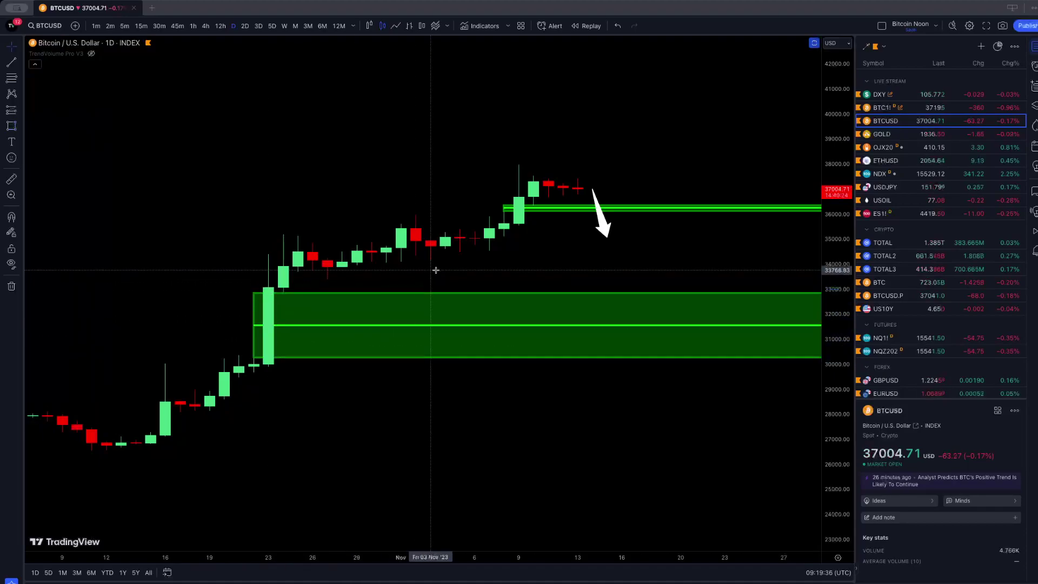
Step: Extend the arrow's tip into the new zone near 31,600, keeping its start on the latest candle
click(609, 238)
drag(609, 238, 609, 325)
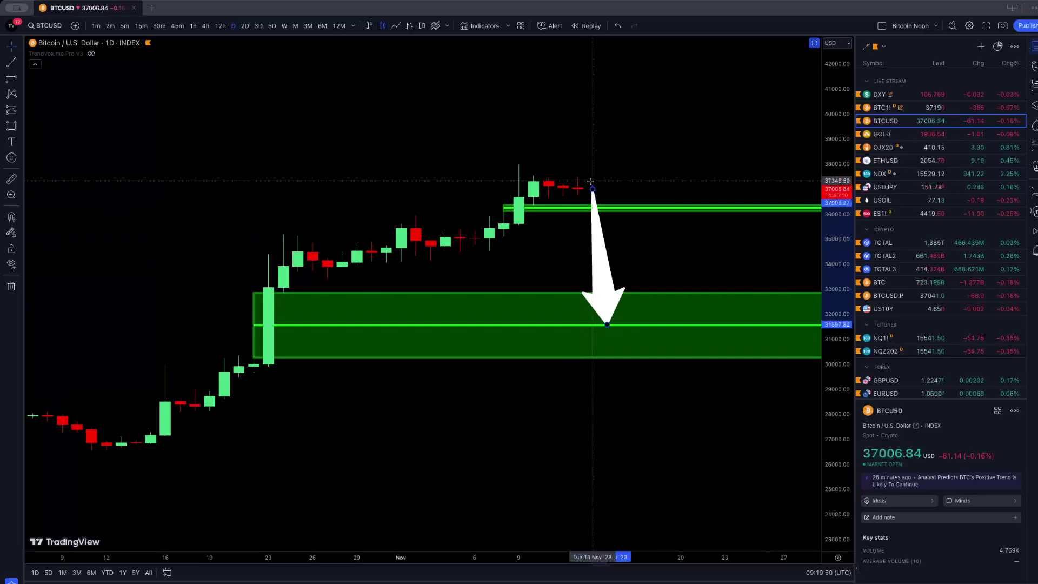
drag(593, 193, 583, 198)
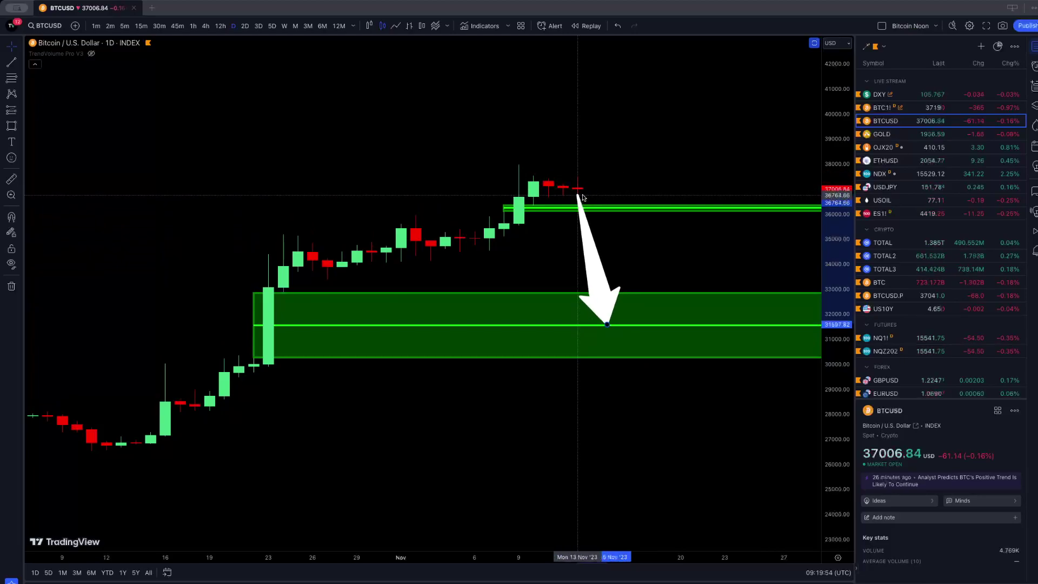
mouse_move(583, 197)
mouse_down()
mouse_move(595, 200)
mouse_move(588, 193)
mouse_up()
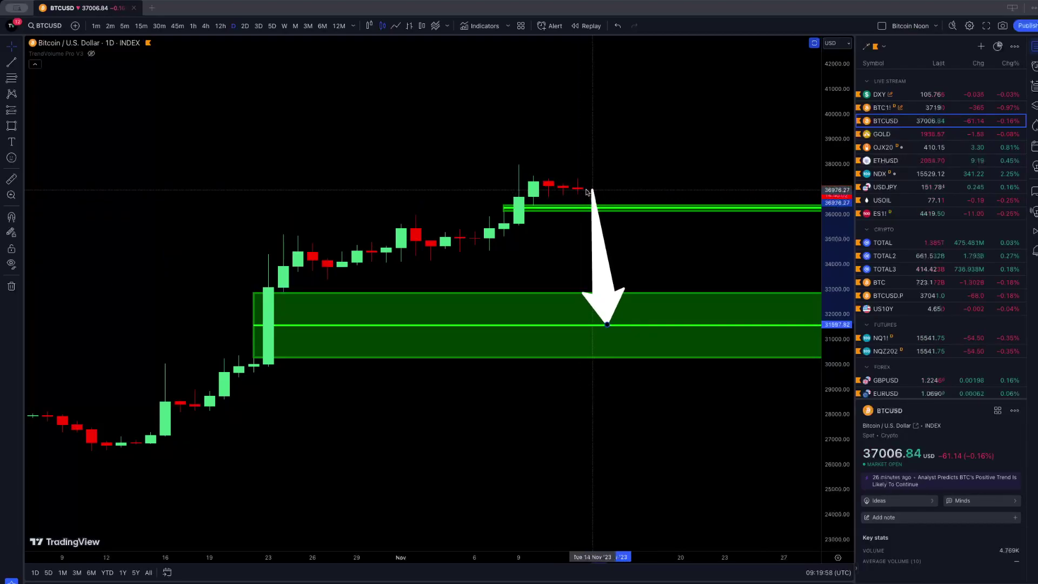
Step: Zoom out and draw a green box over the mid-October gap near 27,300–28,200
click(670, 403)
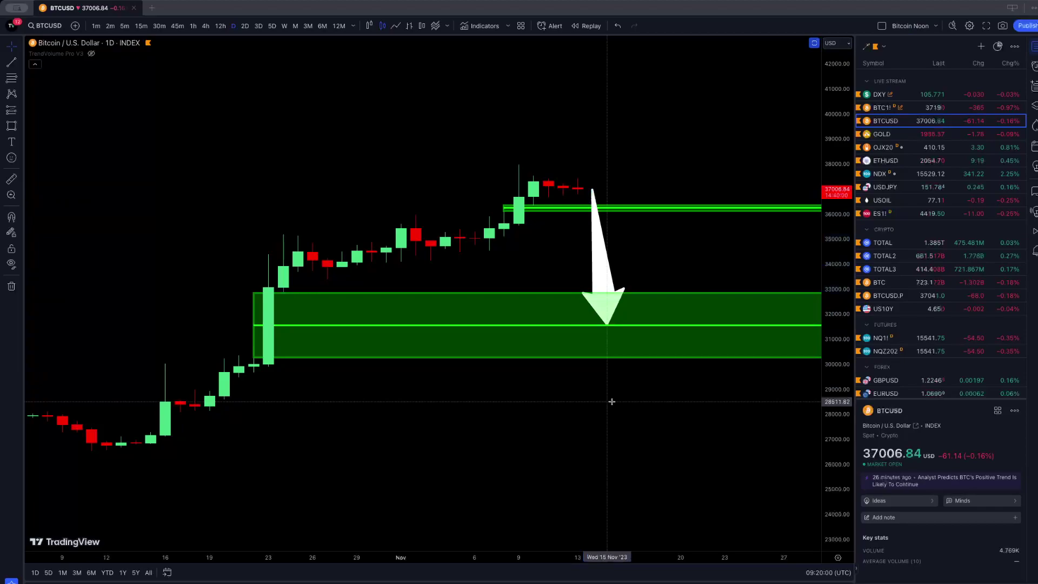
scroll(612, 402, down, 2)
scroll(611, 401, down, 3)
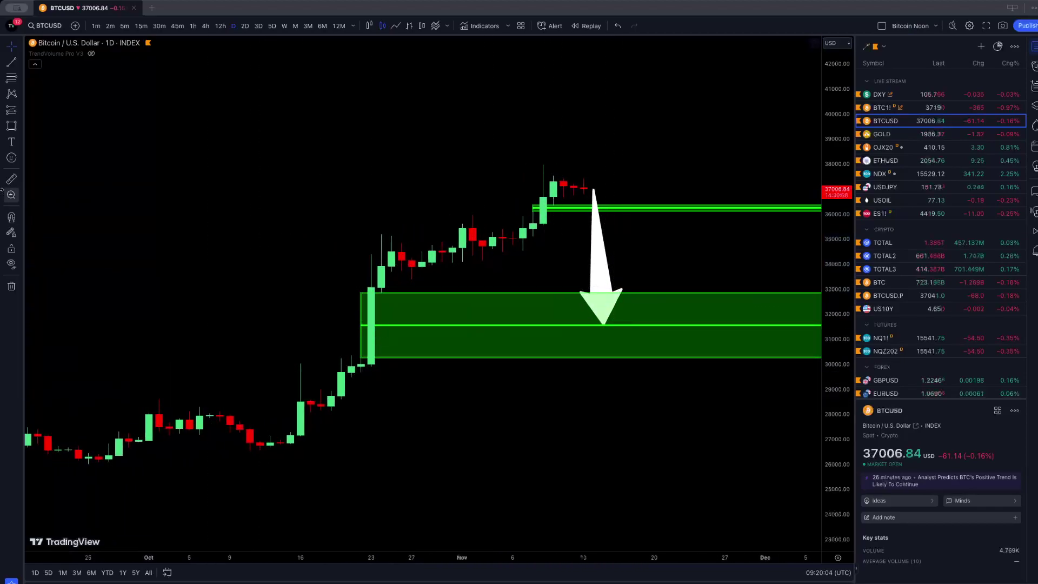
click(11, 126)
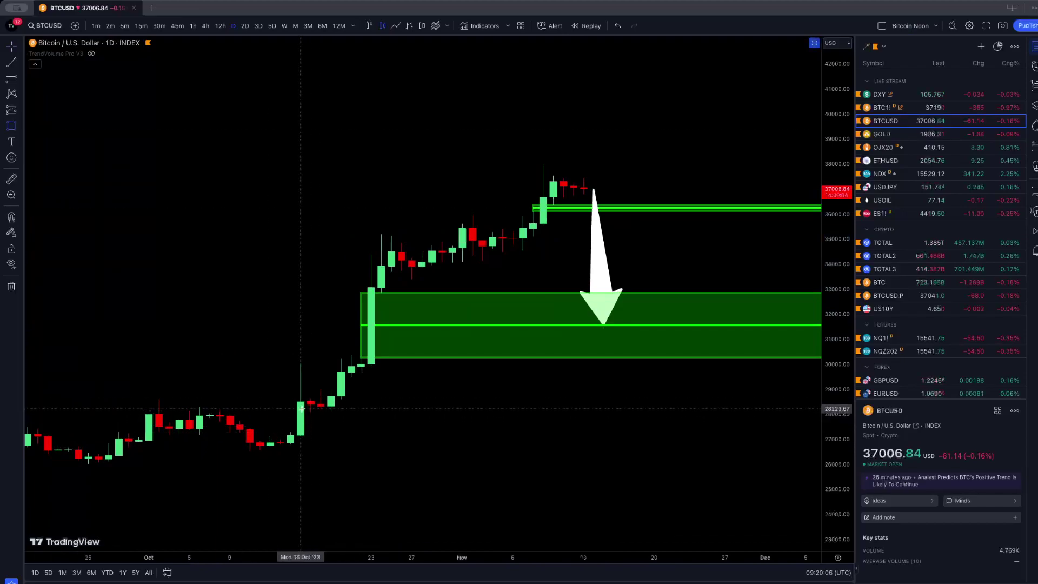
drag(298, 411, 292, 432)
Step: Extend the arrow down to about 27,770 and measure the roughly 25% drop
click(604, 318)
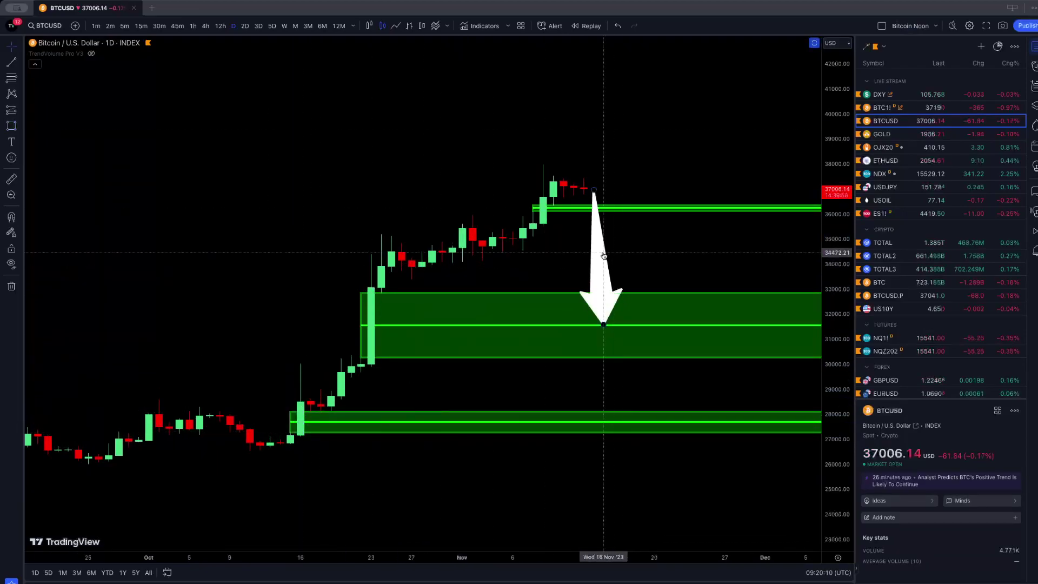
drag(605, 318, 610, 422)
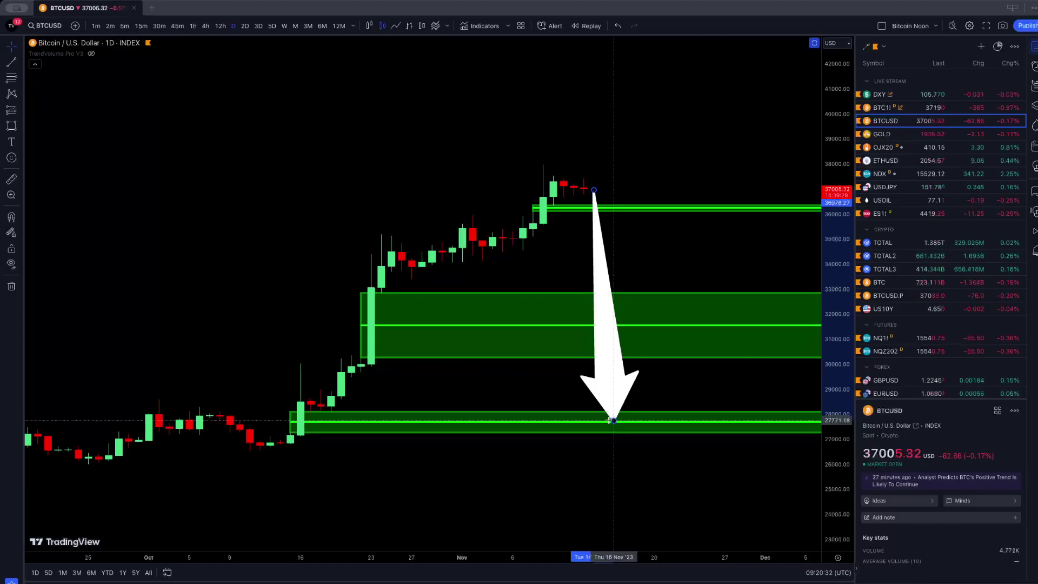
click(610, 420)
click(11, 178)
click(587, 189)
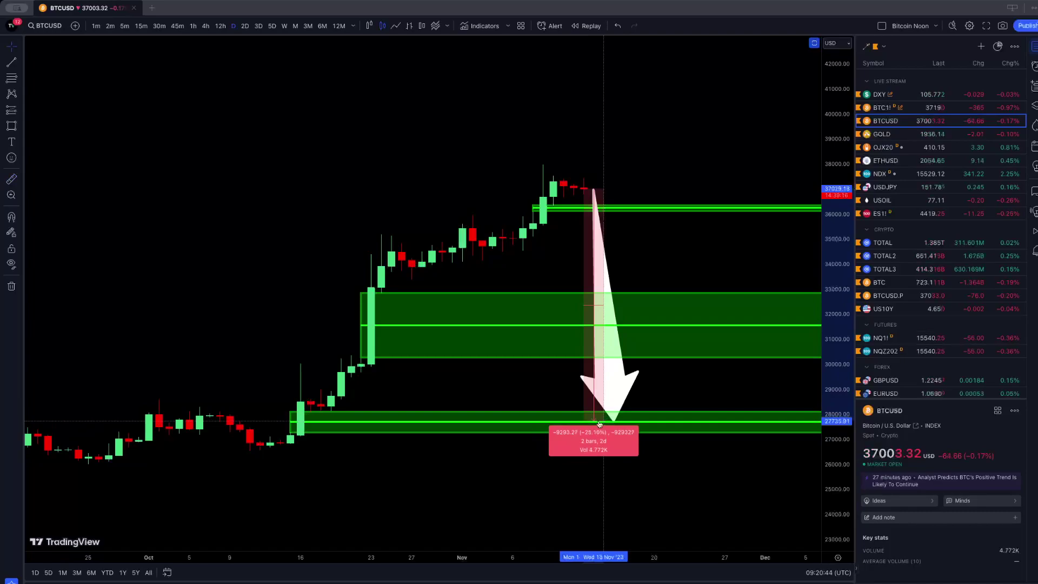
Step: Clear the price measurement and delete the white downward arrow
double_click(599, 423)
click(597, 227)
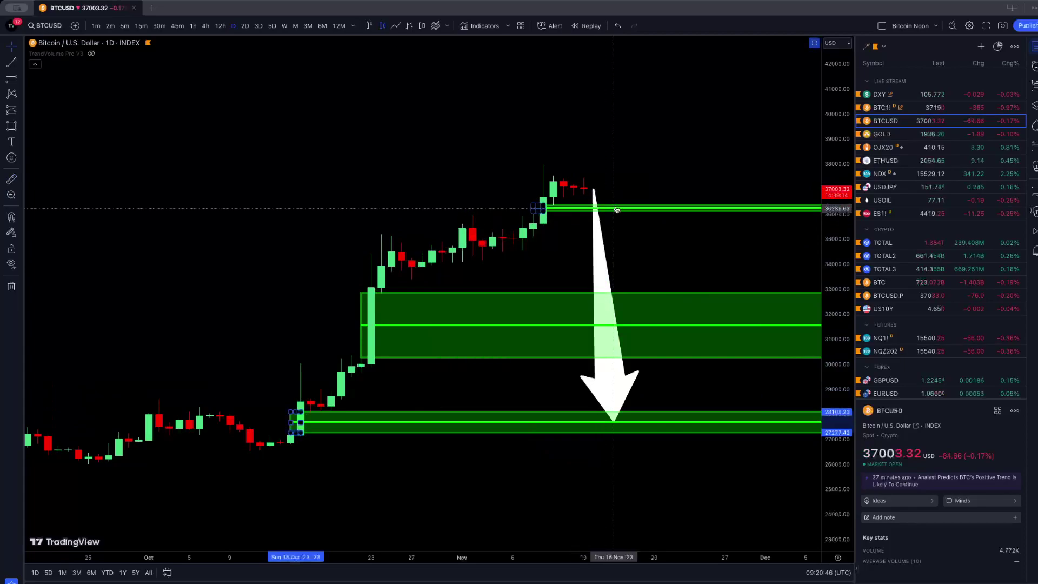
mouse_move(613, 420)
mouse_down()
mouse_move(611, 205)
mouse_move(604, 302)
mouse_move(613, 328)
mouse_move(593, 425)
mouse_move(603, 205)
mouse_move(627, 315)
mouse_move(627, 187)
mouse_move(609, 422)
mouse_move(631, 206)
mouse_move(607, 325)
mouse_move(613, 425)
mouse_up()
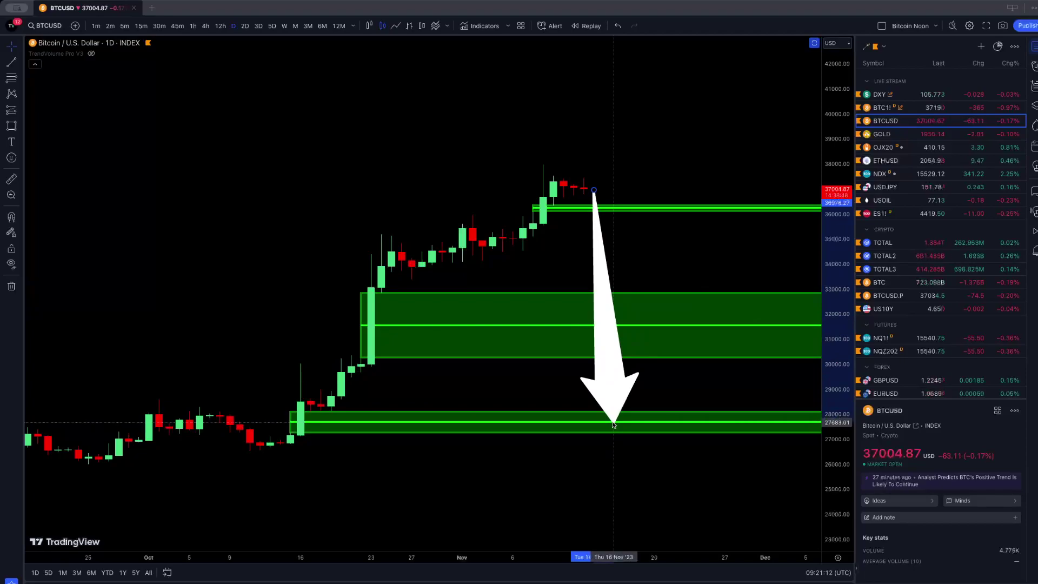
drag(613, 425, 624, 267)
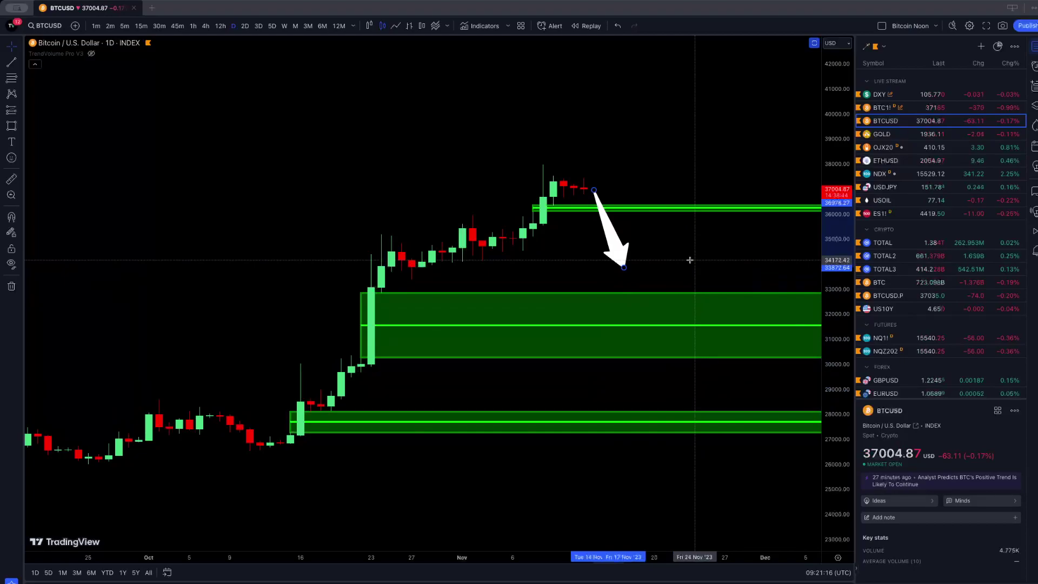
key(Delete)
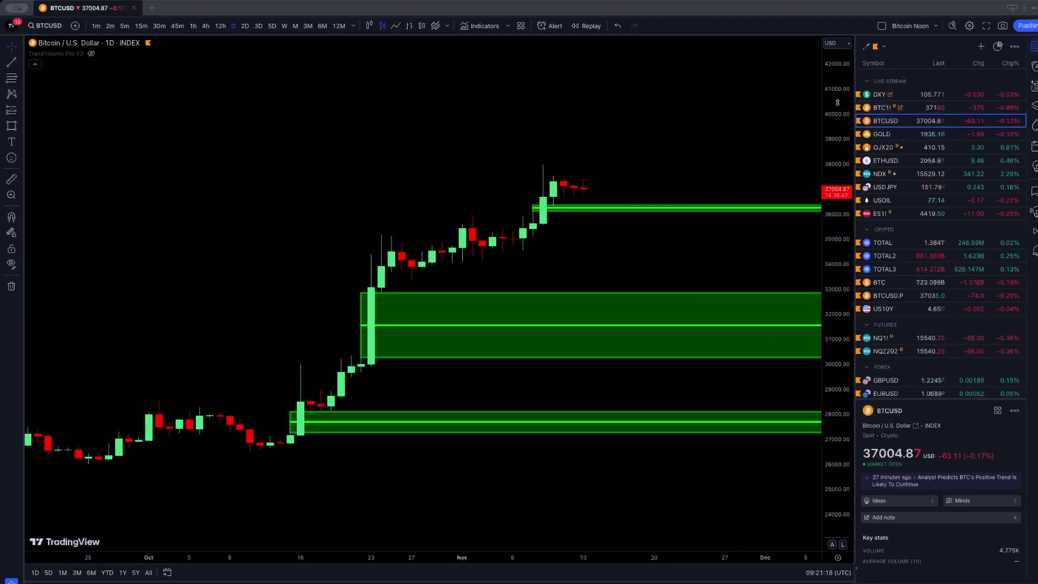
Step: Stretch the price scale and zoom the time axis in on the recent candles and three zones
drag(835, 129, 835, 103)
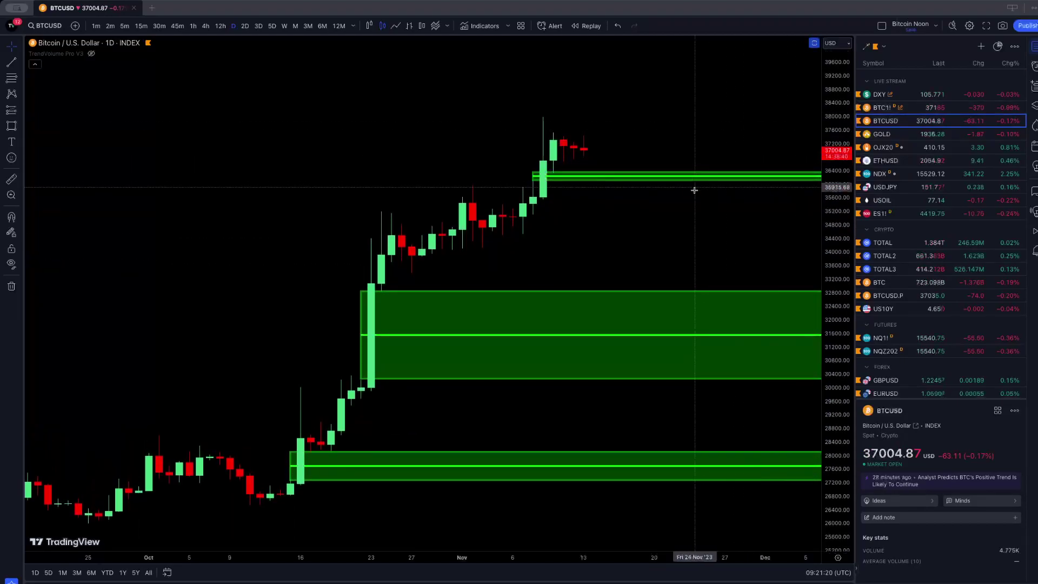
scroll(687, 215, up, 2)
scroll(687, 215, up, 1)
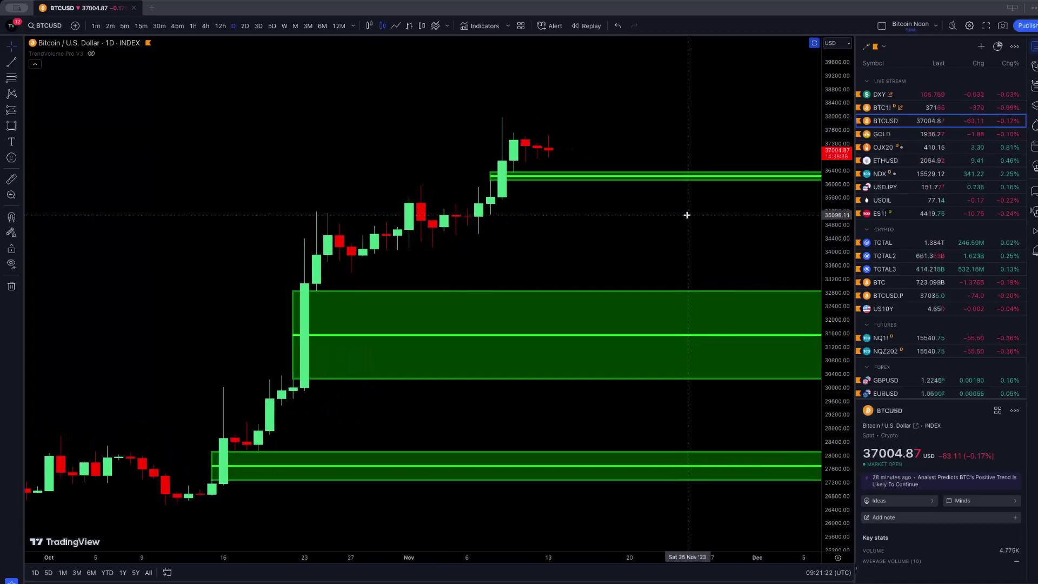
scroll(687, 215, up, 1)
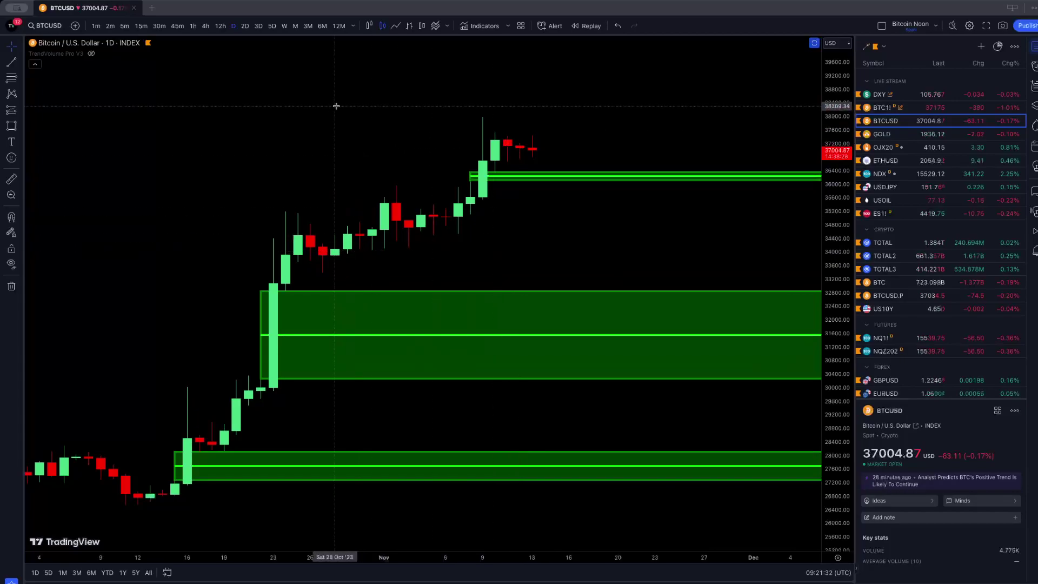
Step: Switch BTCUSD to weekly and raise the middle green zone's top to about 34,000
click(282, 27)
scroll(600, 263, up, 3)
drag(830, 221, 831, 254)
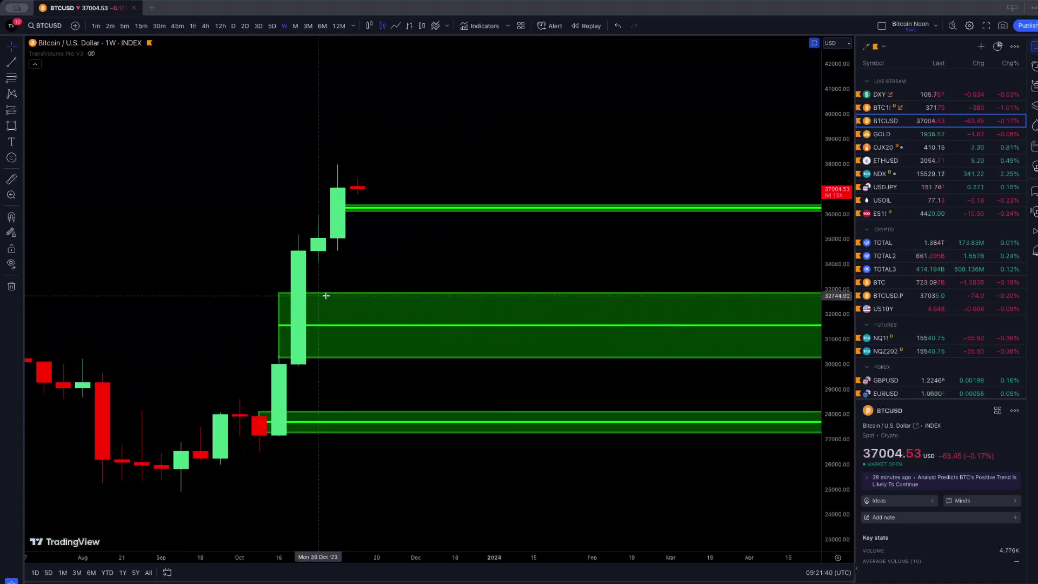
click(294, 294)
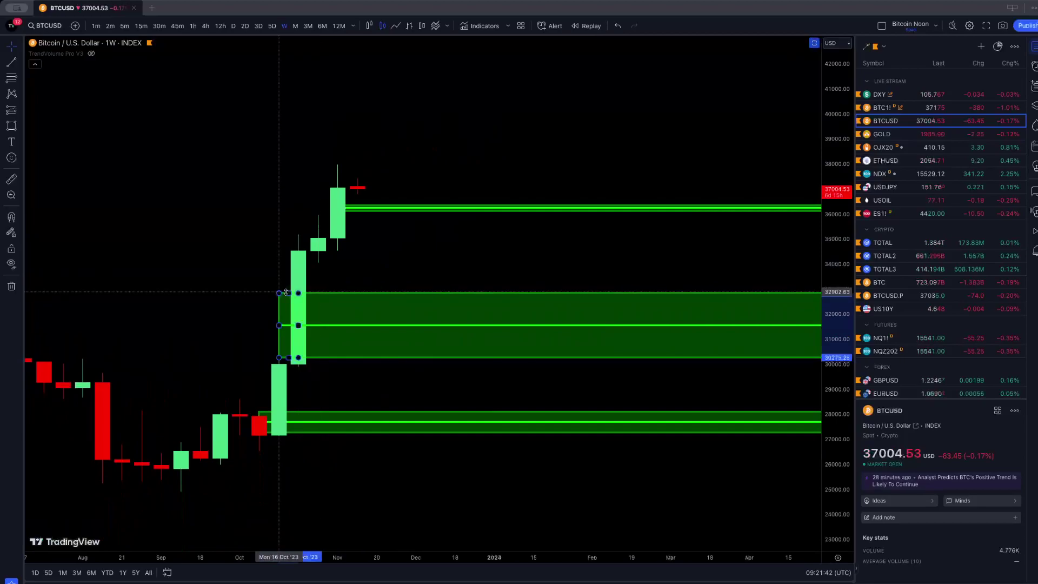
drag(286, 293, 286, 262)
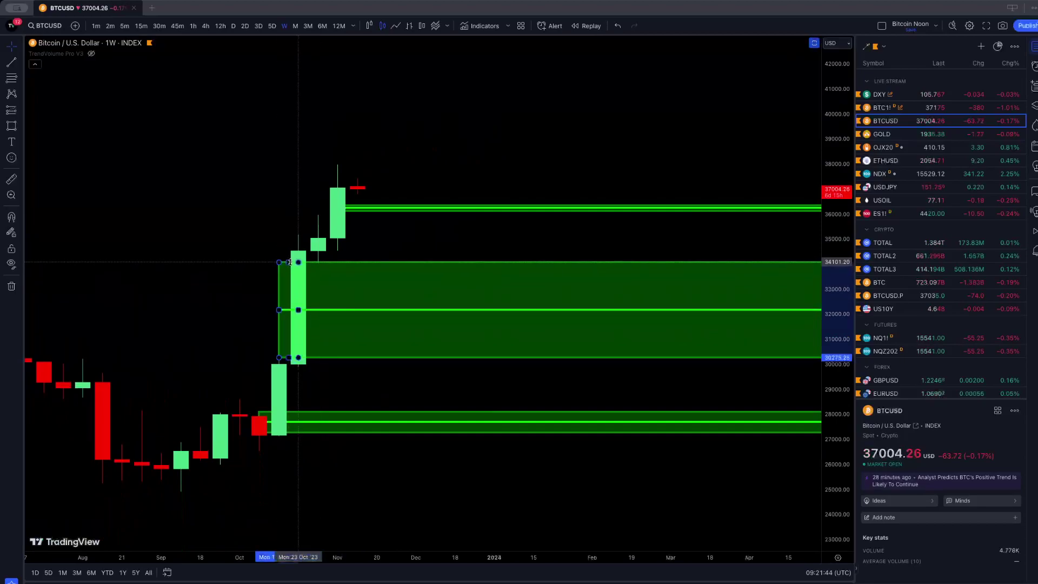
click(391, 247)
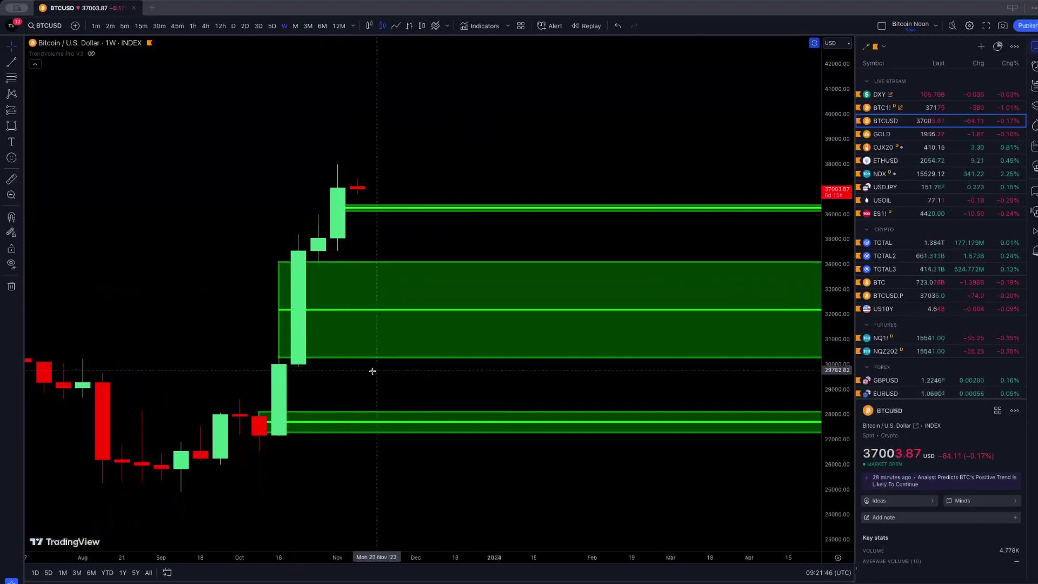
Step: Move the lower green zone up to roughly 28,000–30,000
click(289, 411)
drag(289, 412, 259, 414)
click(355, 444)
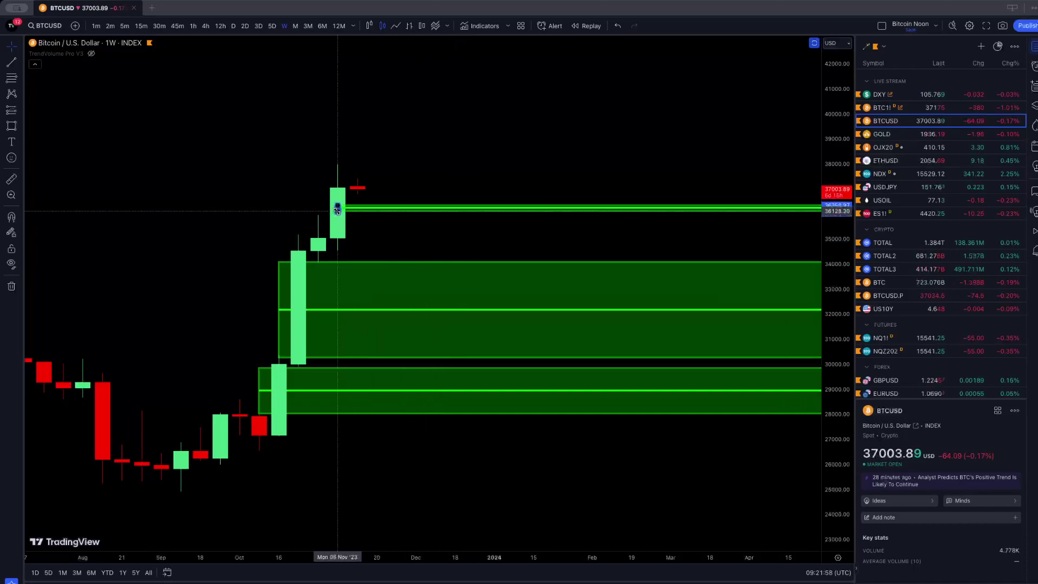
Step: Stretch the top green zone down and left to about 35,700–36,800, one weekly candle earlier
mouse_move(337, 210)
mouse_down()
mouse_move(321, 213)
mouse_move(328, 196)
mouse_up()
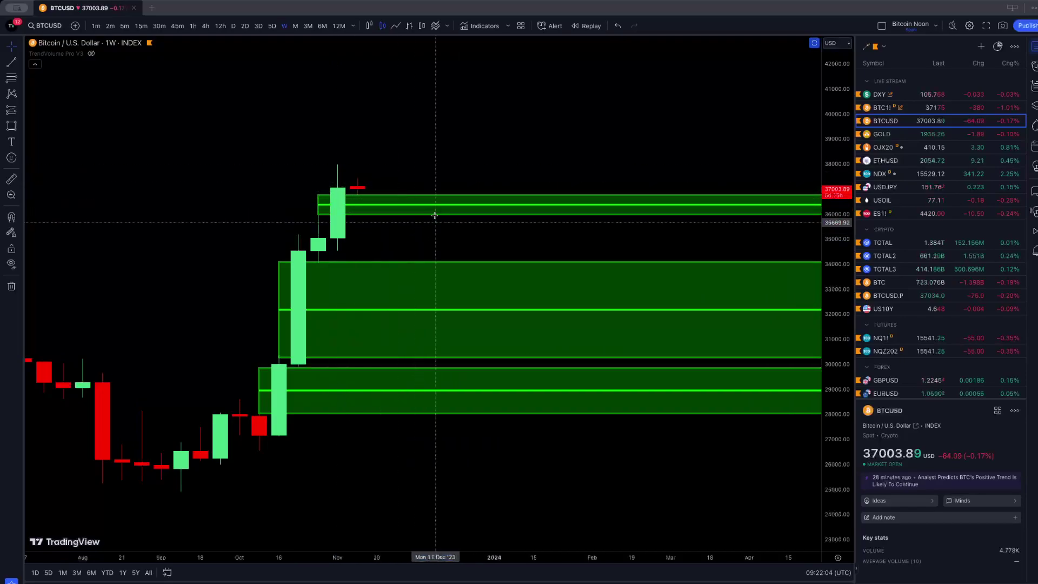
click(431, 232)
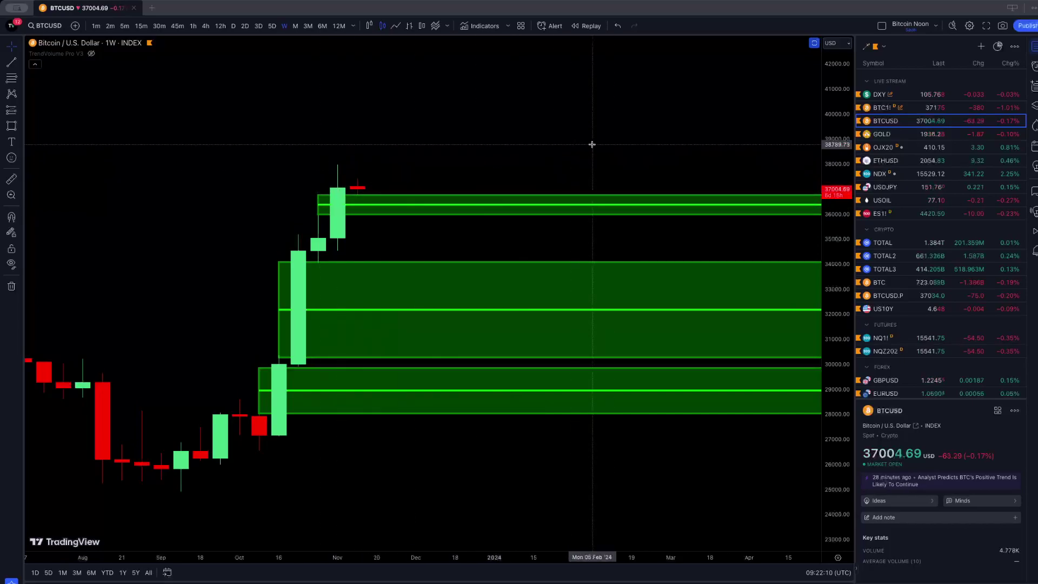
scroll(530, 162, up, 2)
scroll(532, 163, up, 2)
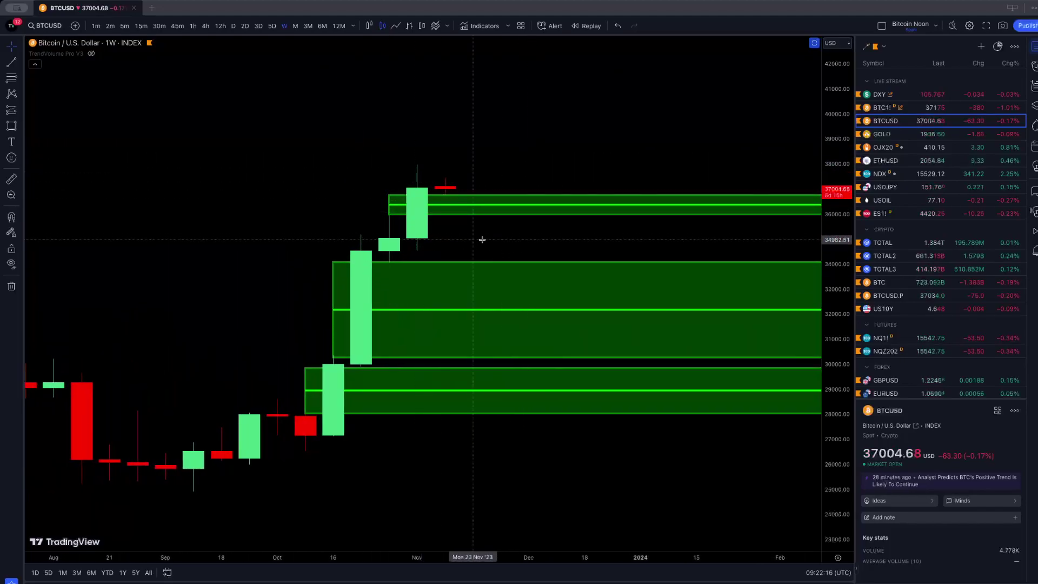
Step: Check the middle and lower green zones, then stretch the price scale so candles look taller
click(471, 358)
click(577, 418)
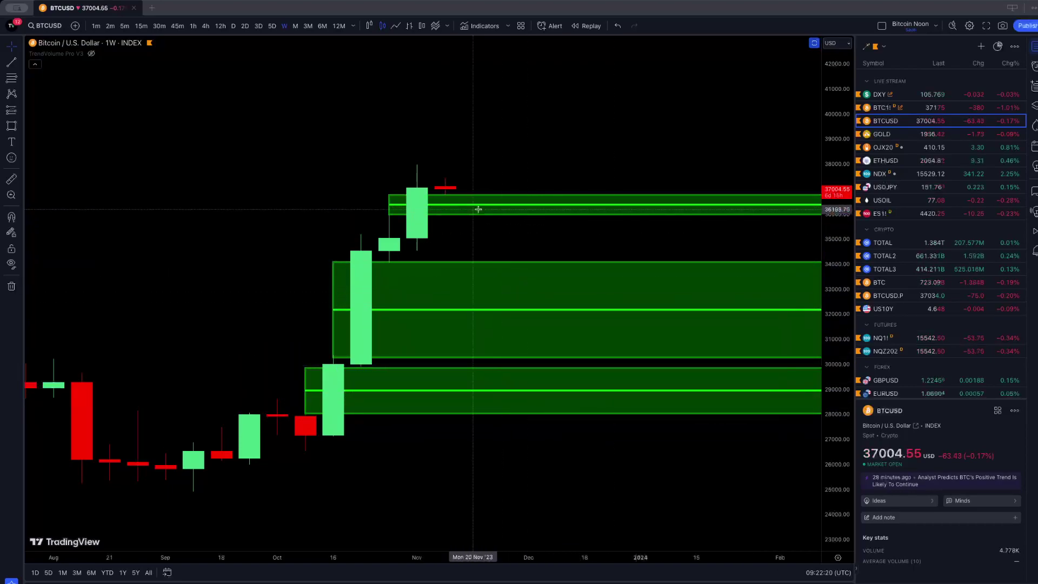
click(486, 372)
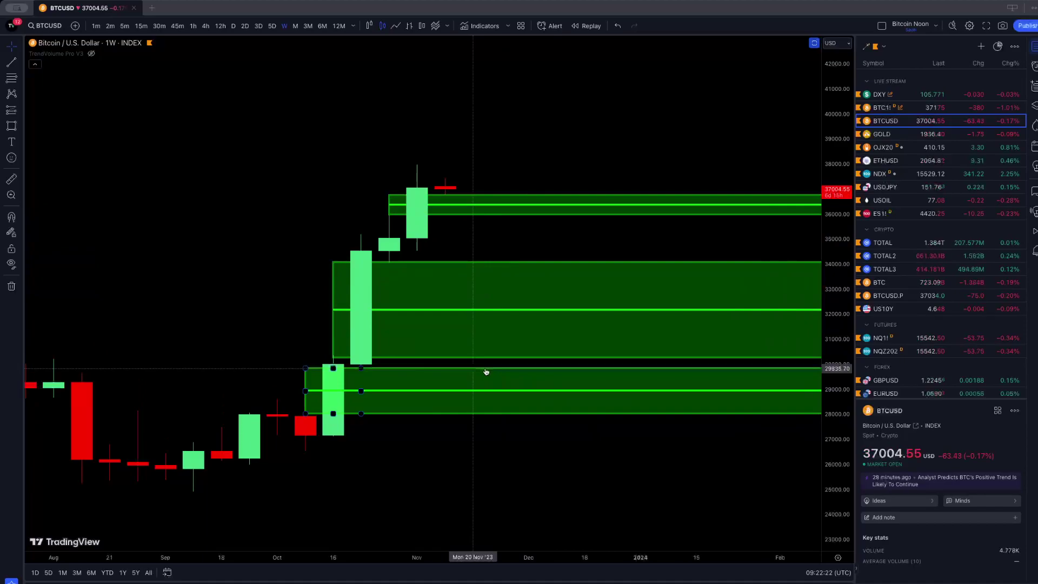
click(447, 227)
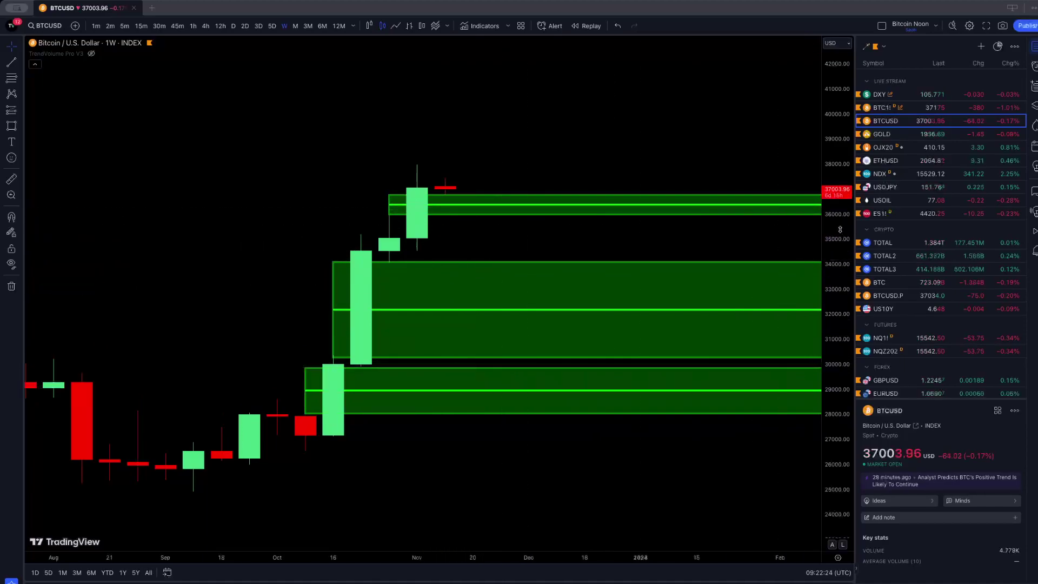
drag(840, 229, 835, 222)
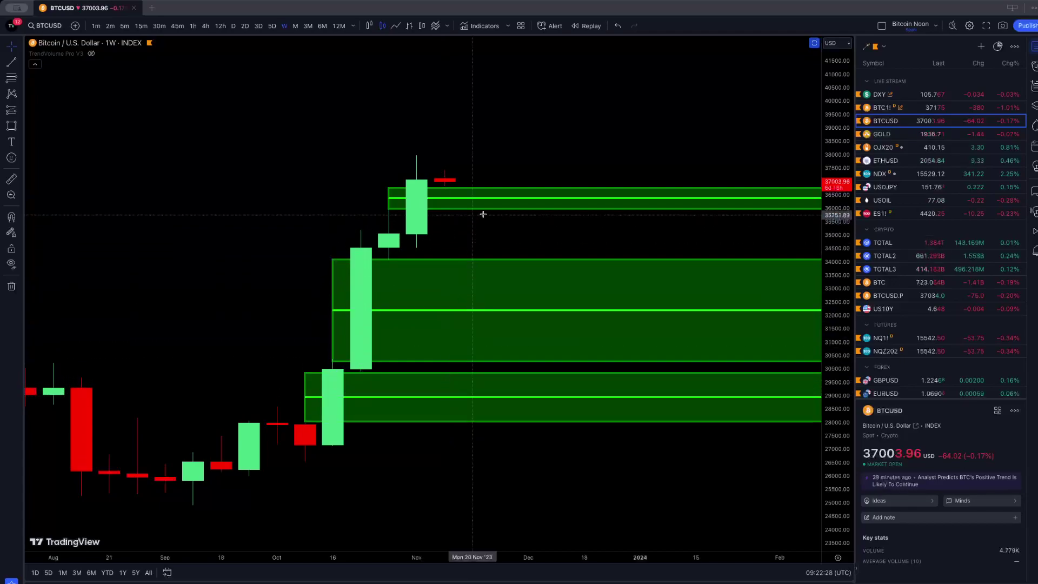
scroll(292, 110, up, 1)
scroll(291, 110, up, 1)
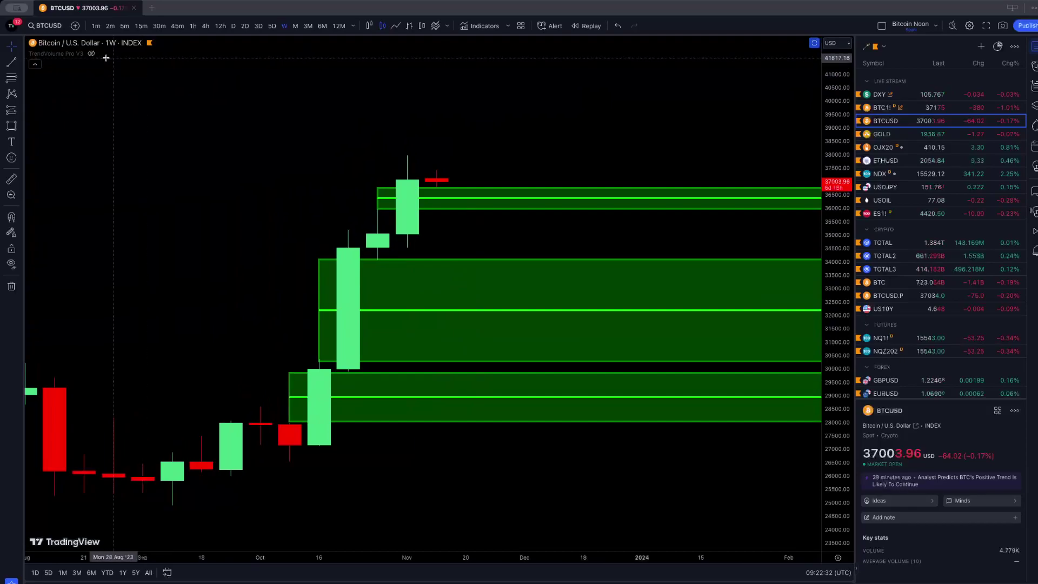
mouse_move(94, 56)
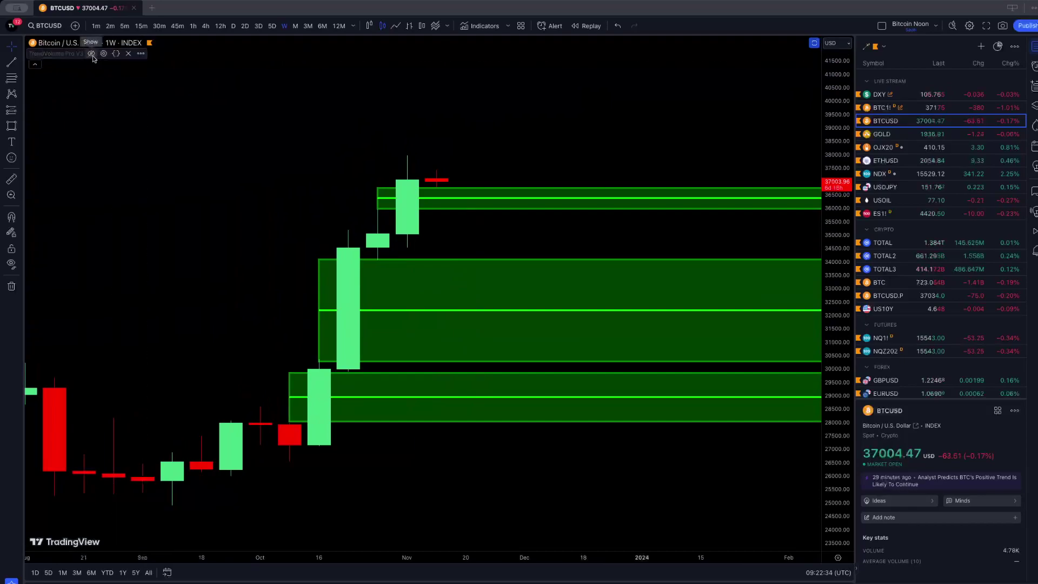
Step: Unhide TrendVolume Pro V3 so its RSI, MACD and STOCH levels appear, and zoom the chart out
click(91, 54)
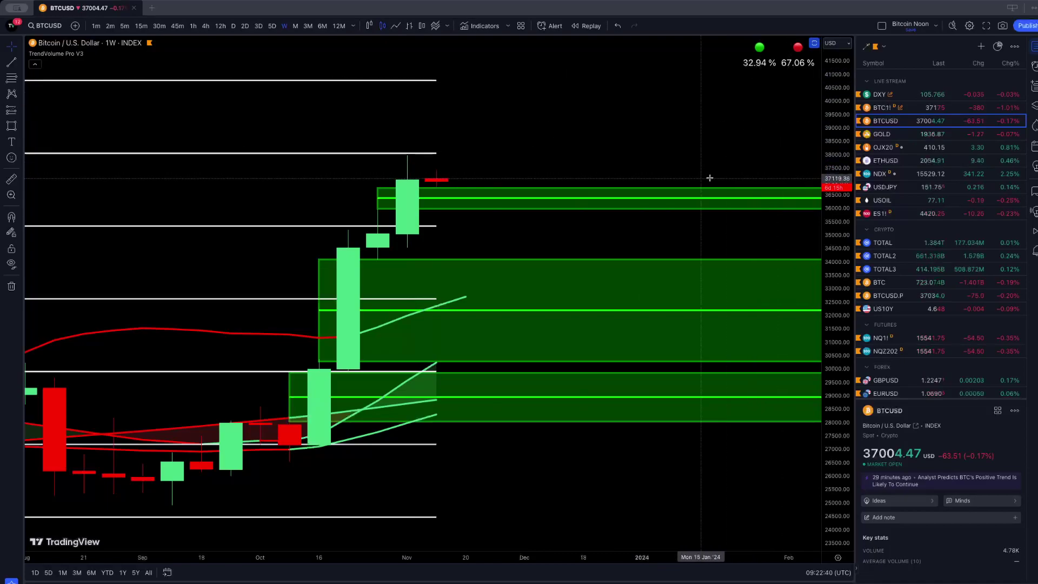
scroll(694, 157, down, 4)
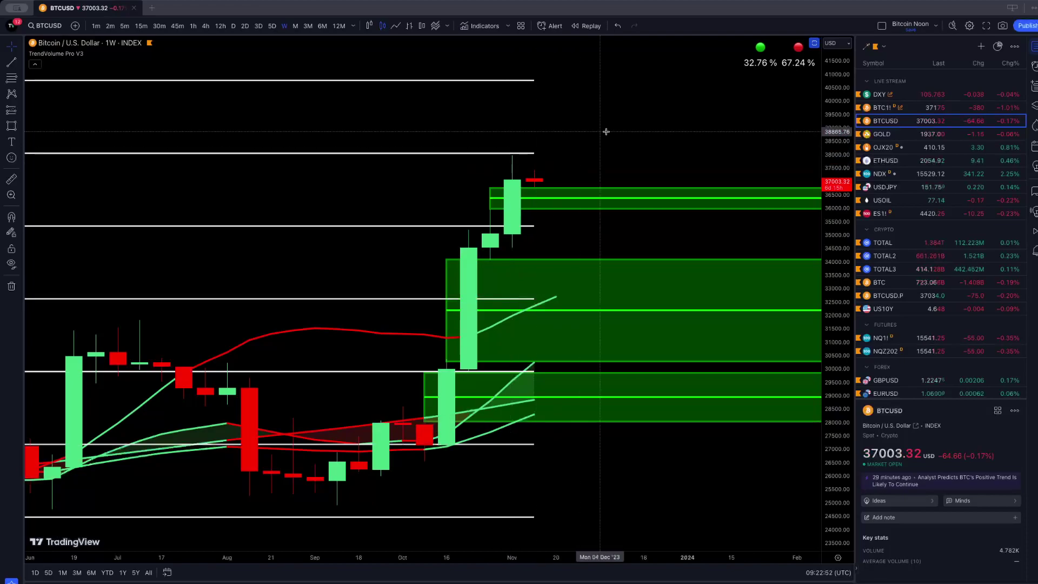
Step: Maximize the TrendVolume Inflection pane and zoom into its most recent months of RSI, MACD and STOCH levels
double_click(659, 452)
scroll(687, 300, down, 2)
scroll(687, 301, down, 3)
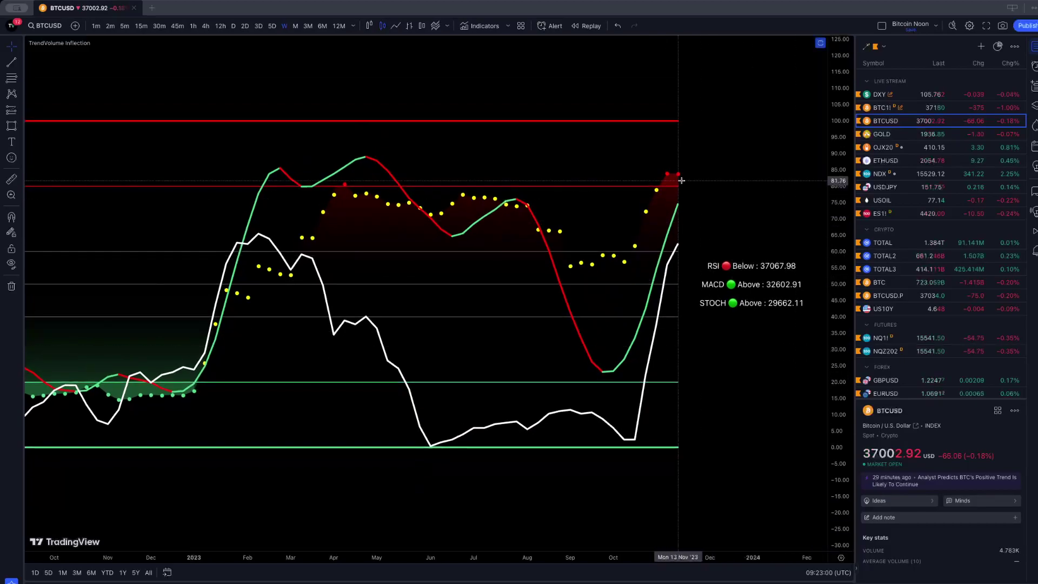
drag(833, 173, 833, 161)
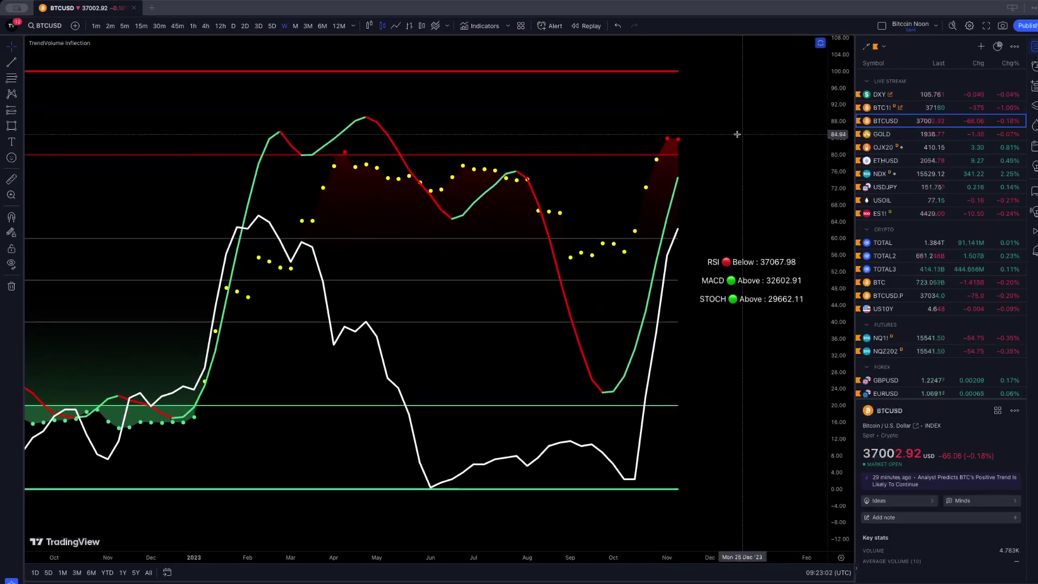
scroll(700, 162, up, 3)
scroll(700, 155, up, 1)
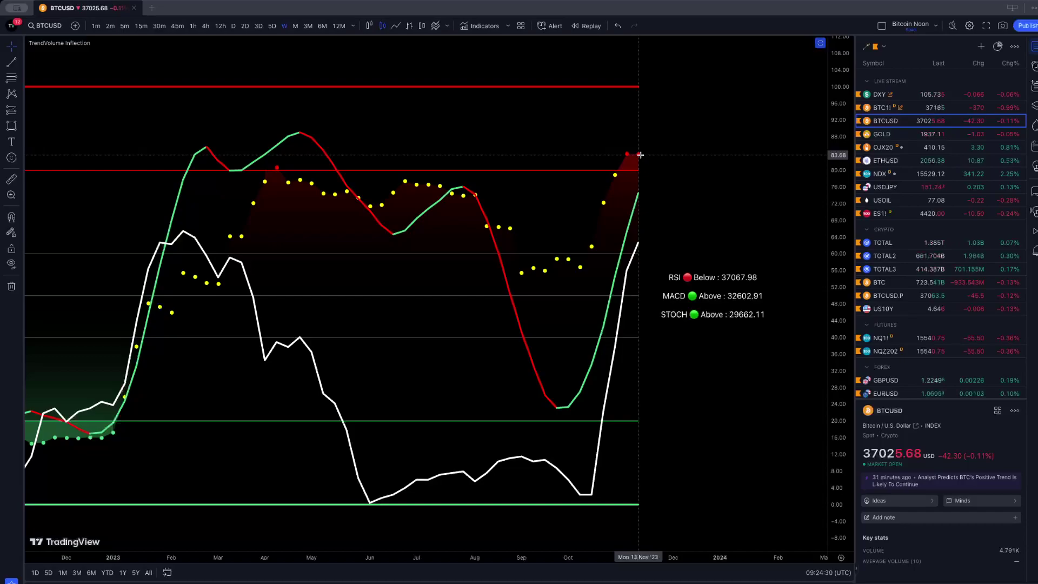
scroll(90, 243, down, 5)
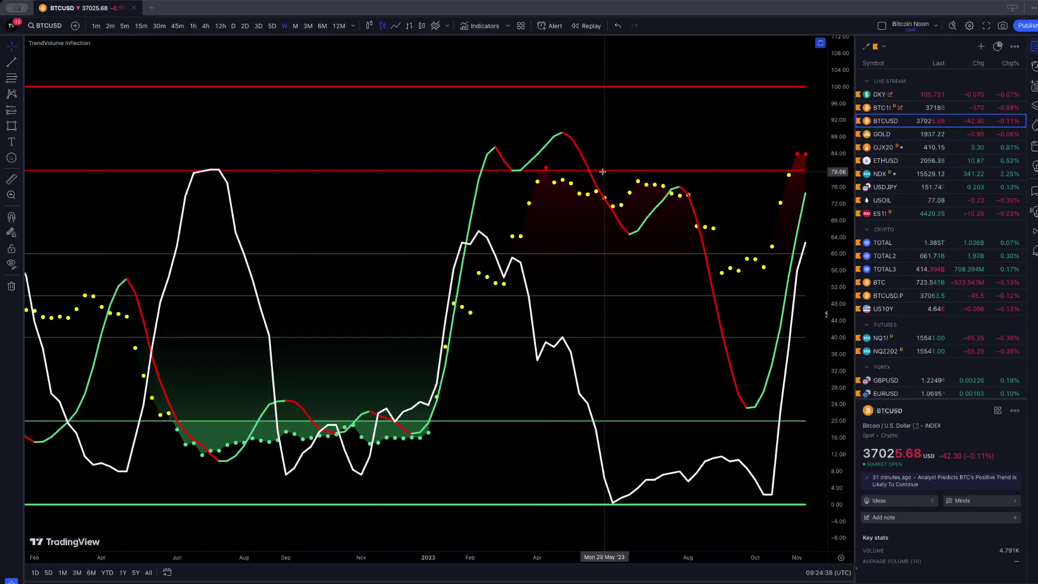
scroll(600, 170, right, 3)
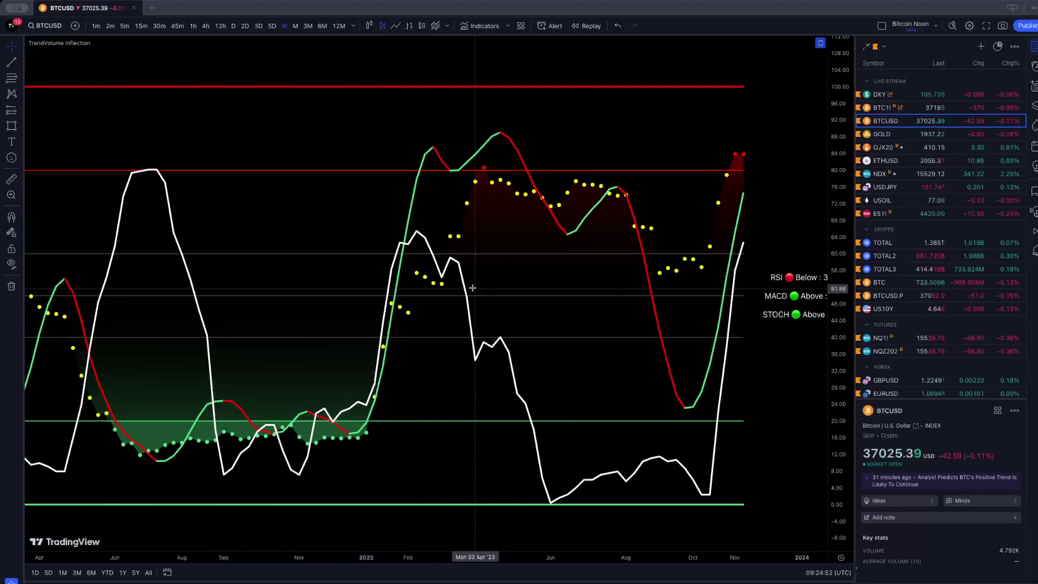
scroll(743, 269, up, 2)
drag(744, 269, 655, 161)
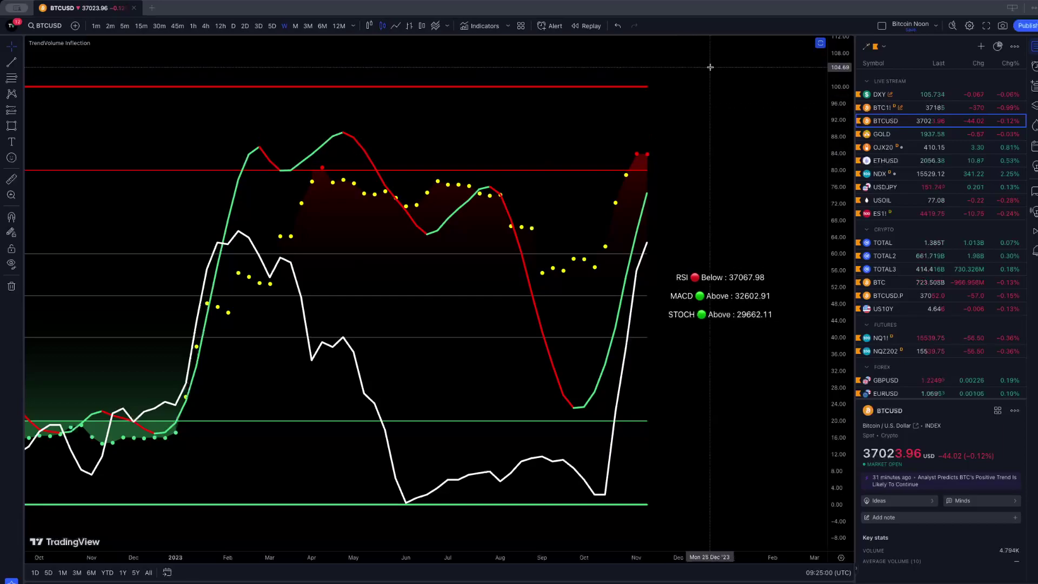
Step: Restore the price chart above the indicator and switch BTCUSD to monthly (1M) candles
double_click(679, 156)
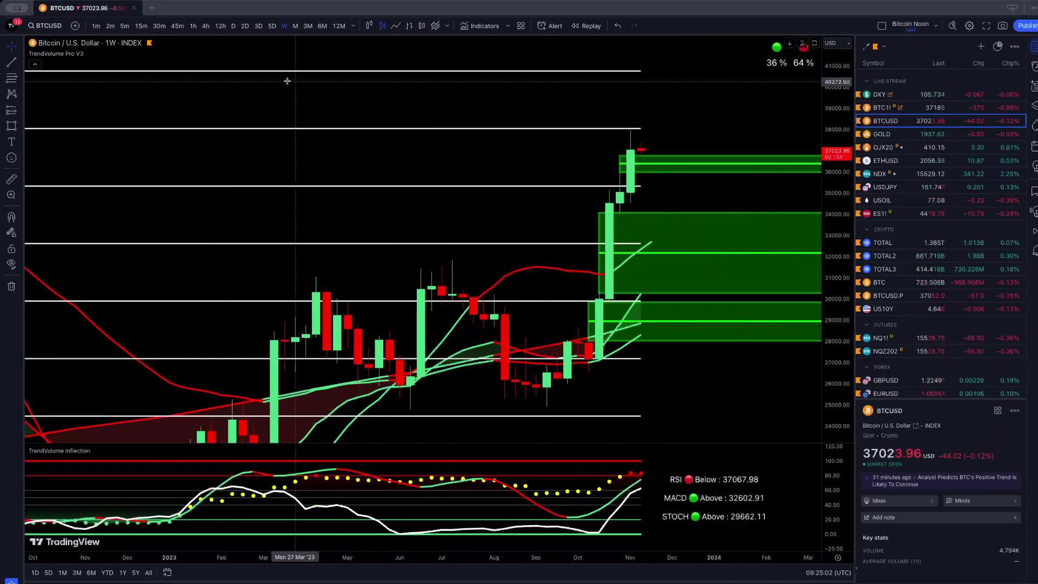
scroll(595, 254, down, 1)
click(595, 254)
scroll(595, 254, down, 2)
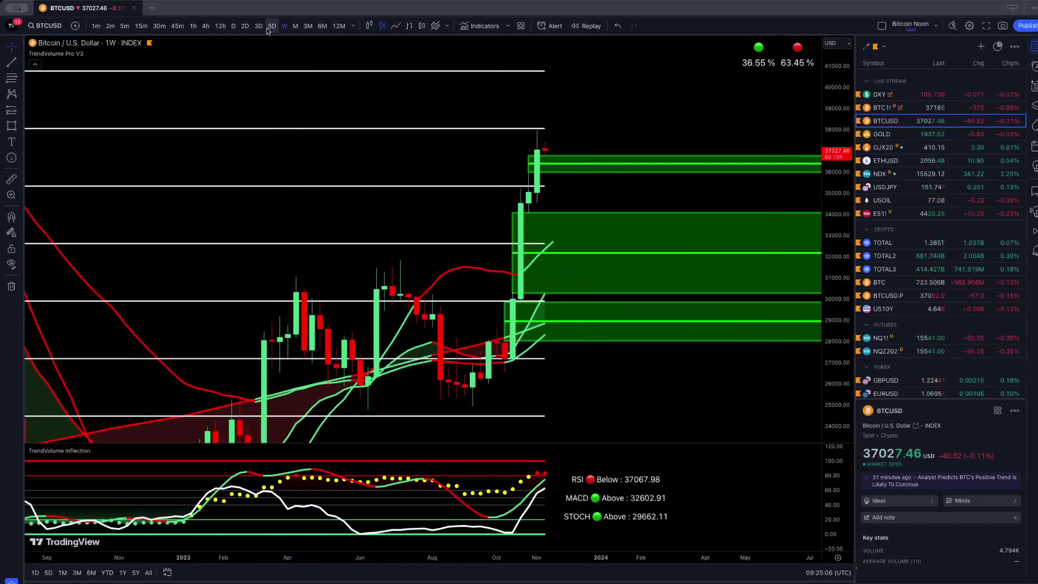
click(295, 26)
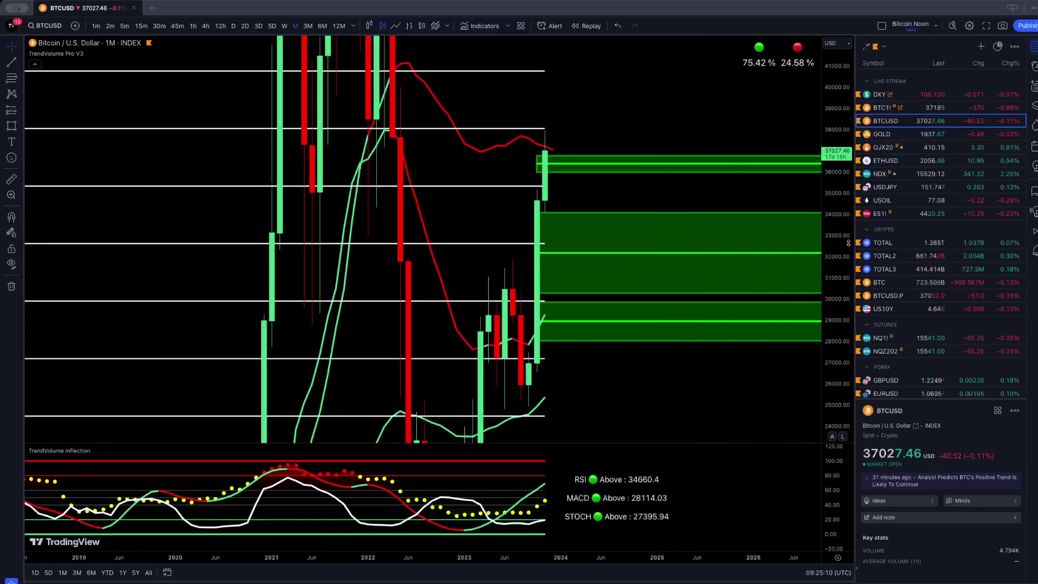
scroll(848, 243, down, 3)
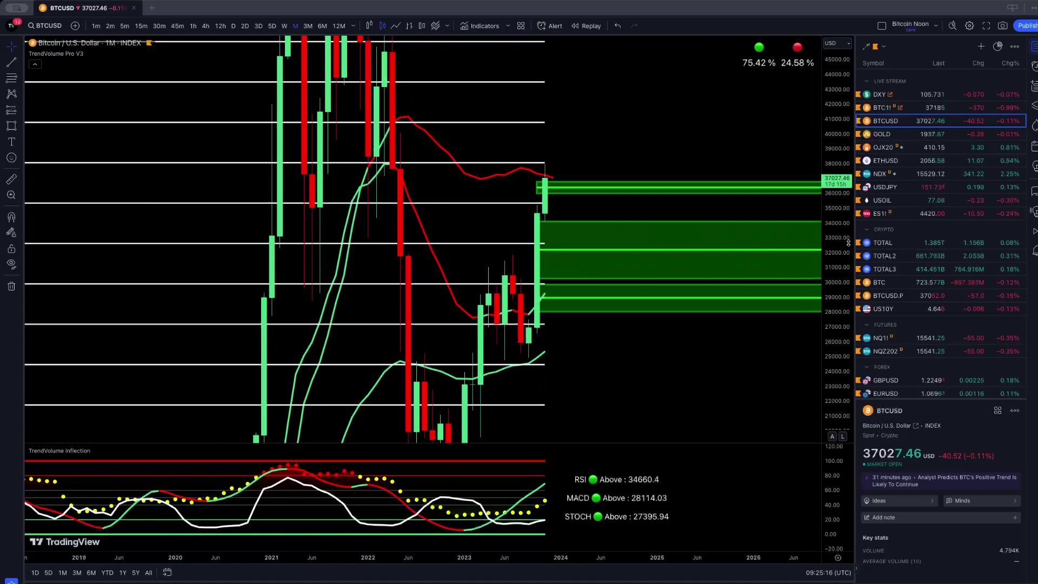
Step: Delete the small box and the upper and lower green zones, then widen the price range downward
click(541, 187)
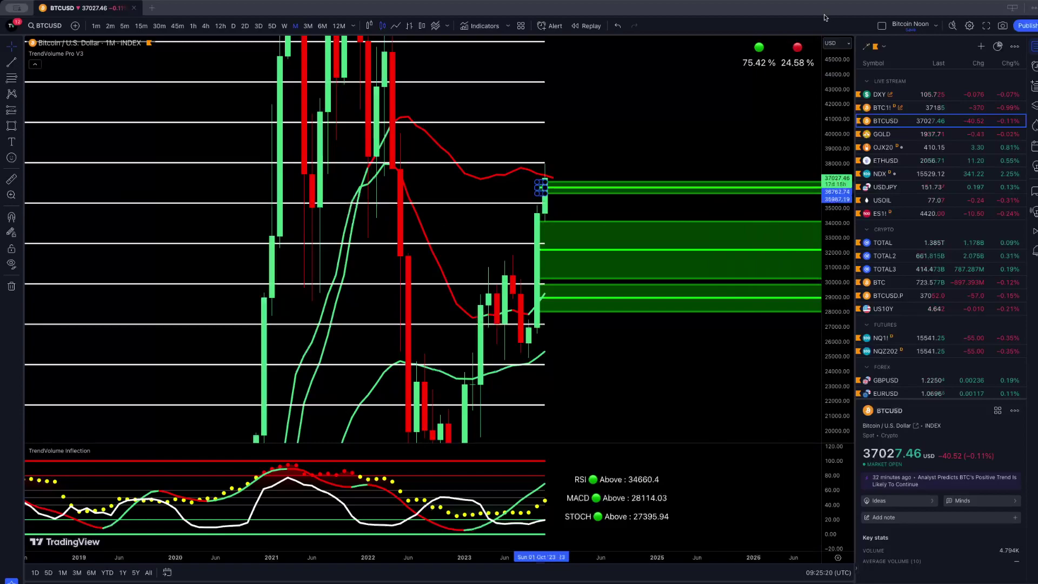
key(Delete)
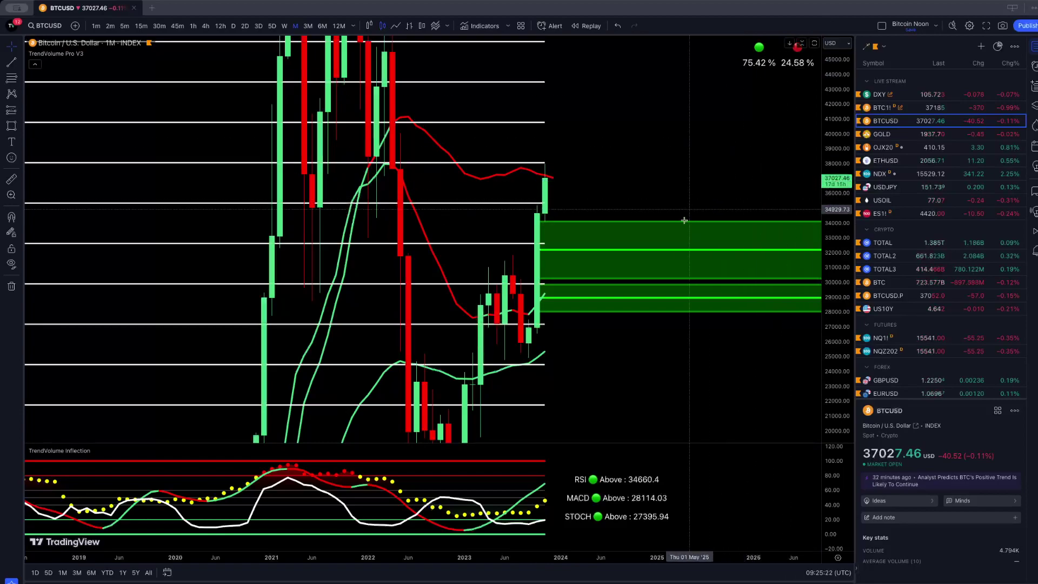
click(679, 253)
key(Delete)
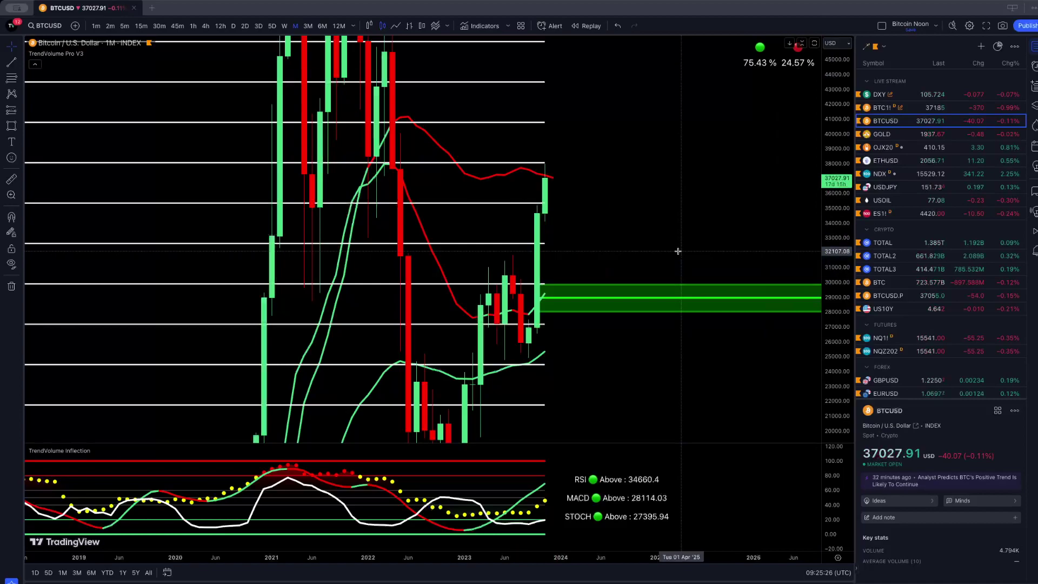
click(643, 300)
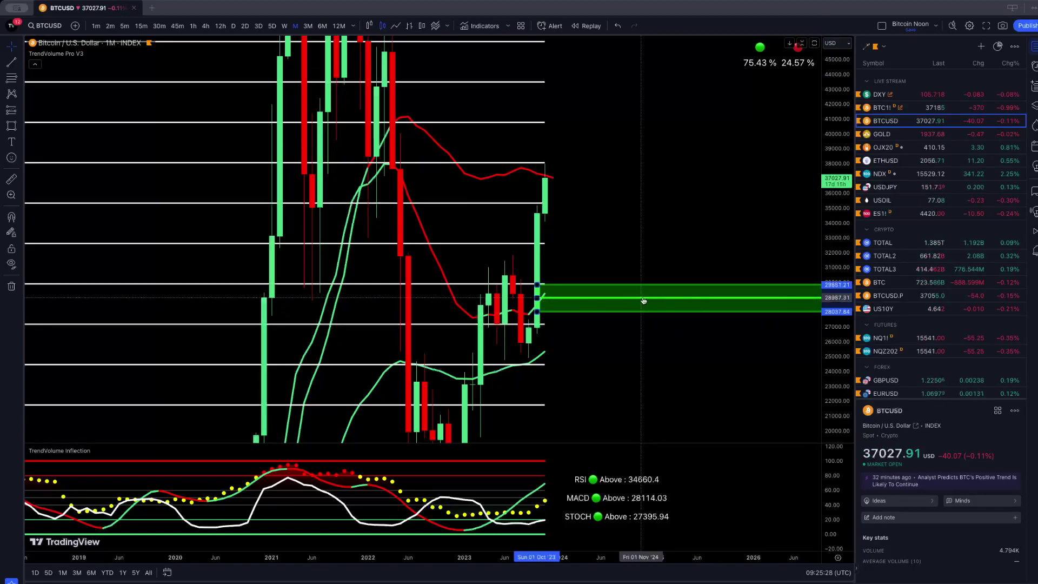
key(Delete)
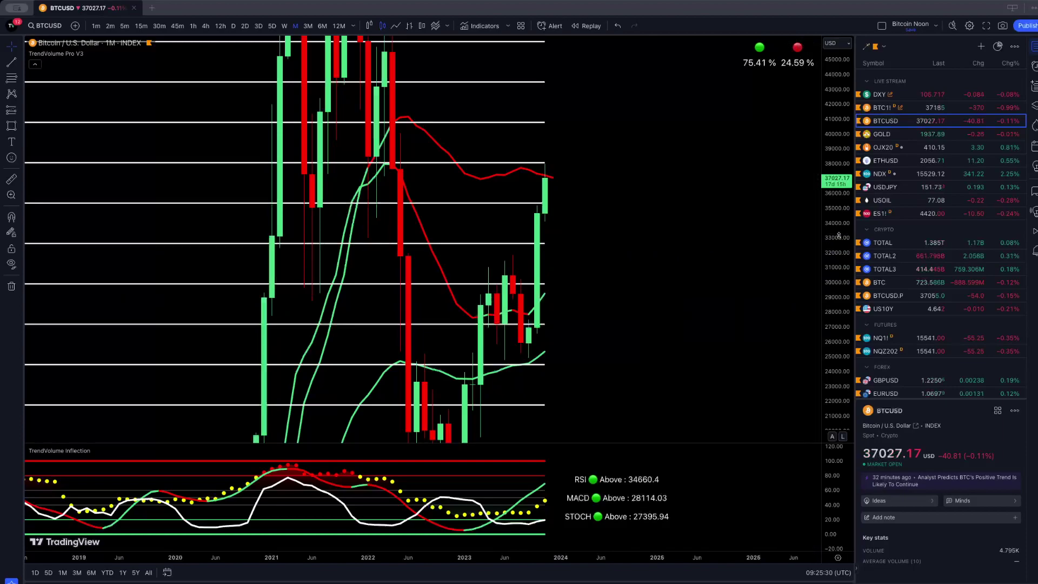
drag(838, 236, 838, 276)
scroll(568, 214, up, 2)
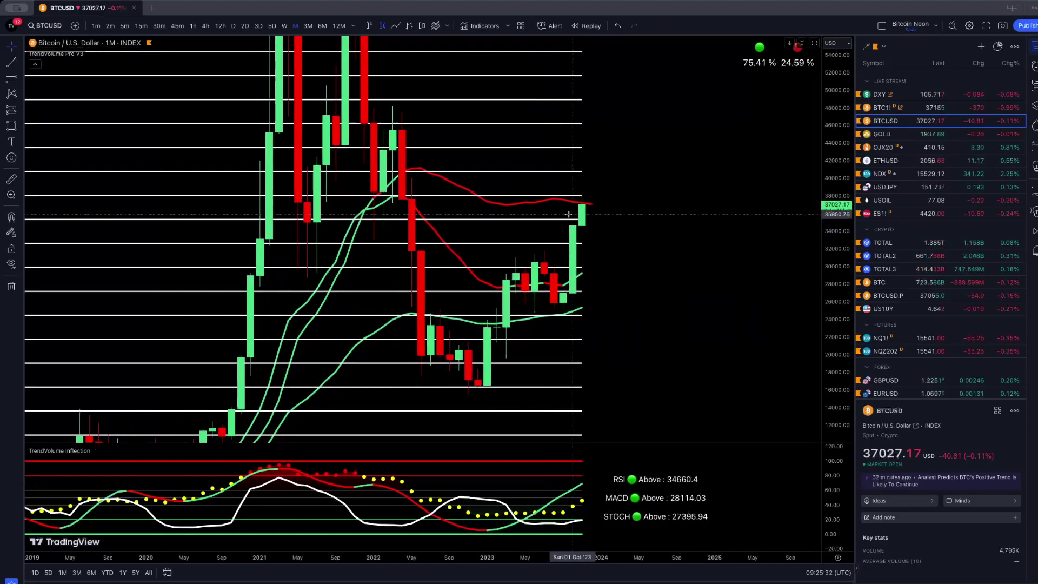
scroll(568, 214, up, 5)
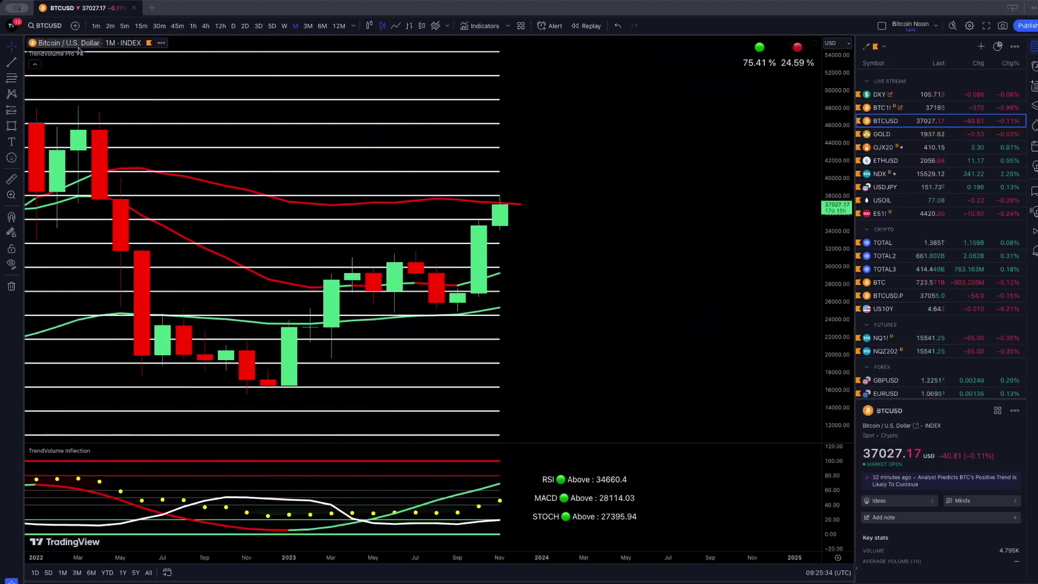
Step: Hide TrendVolume Pro V3 and draw a green zone from the Sep '23 candle, 34k down to 27.5k
click(91, 54)
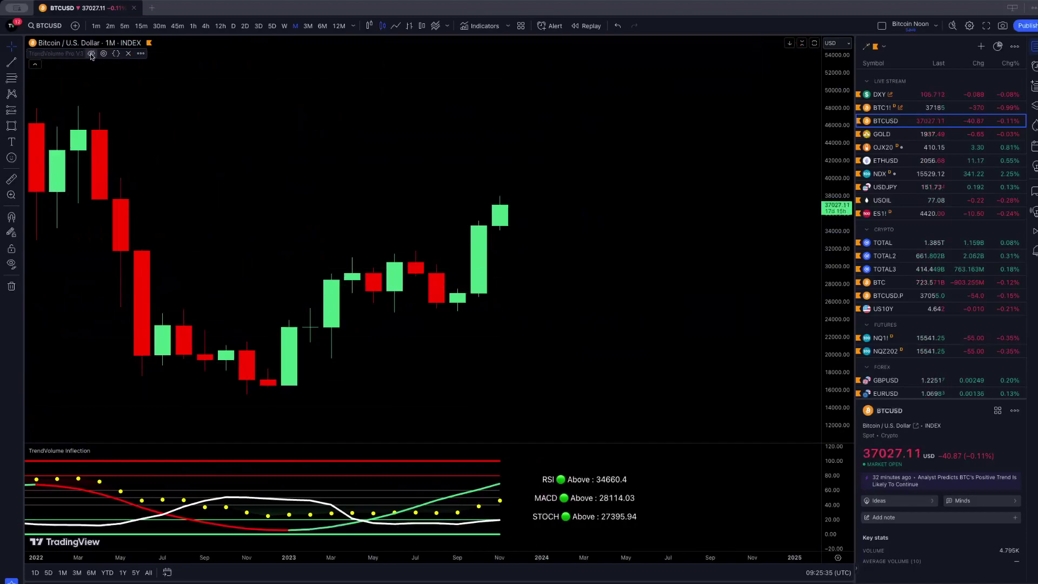
click(14, 126)
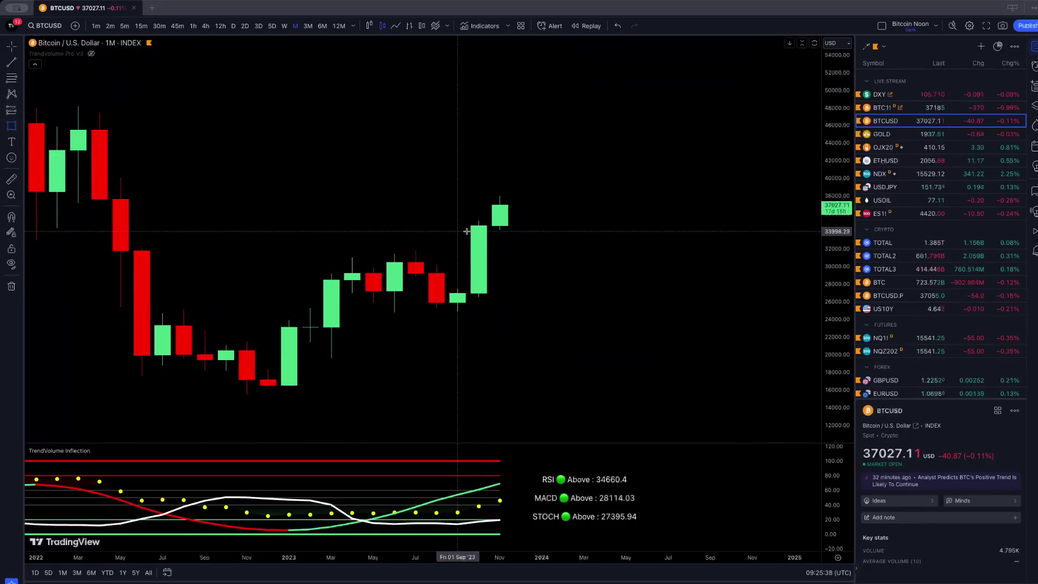
drag(467, 231, 469, 289)
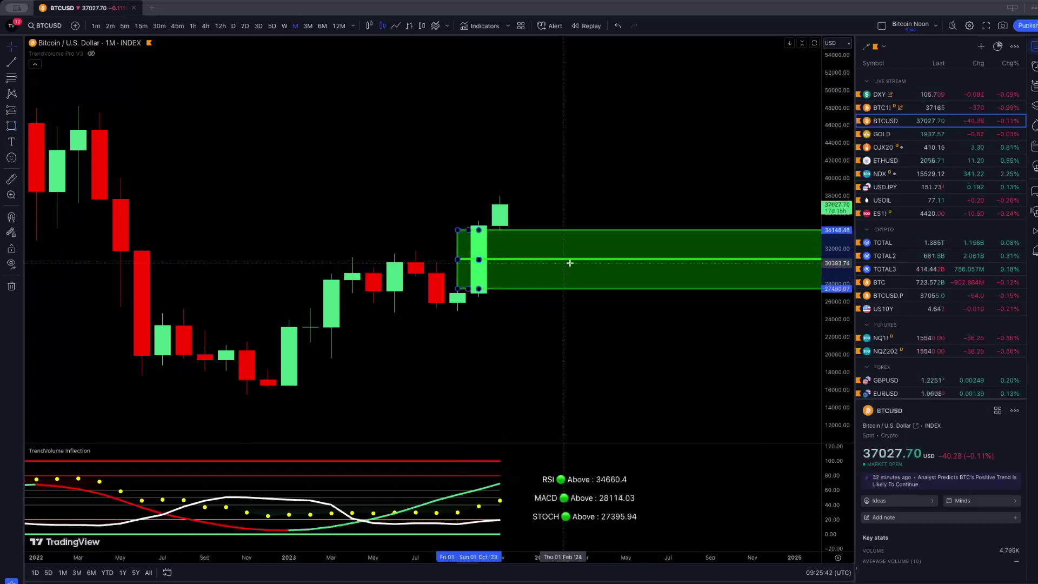
click(614, 144)
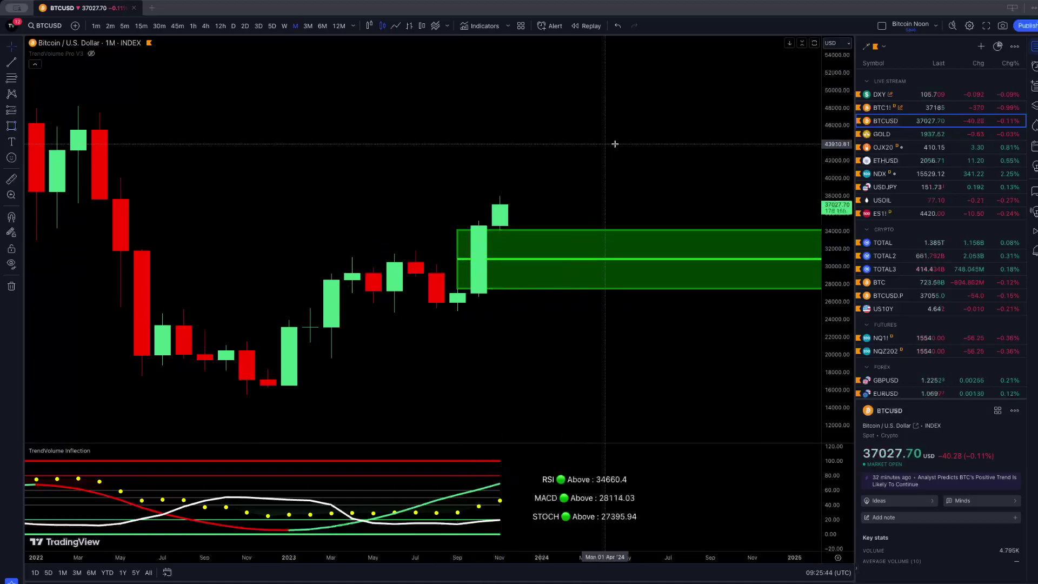
Step: Draw a second green zone from the Jan '23 candle around 18,300–21,500, then shift the view up
click(11, 126)
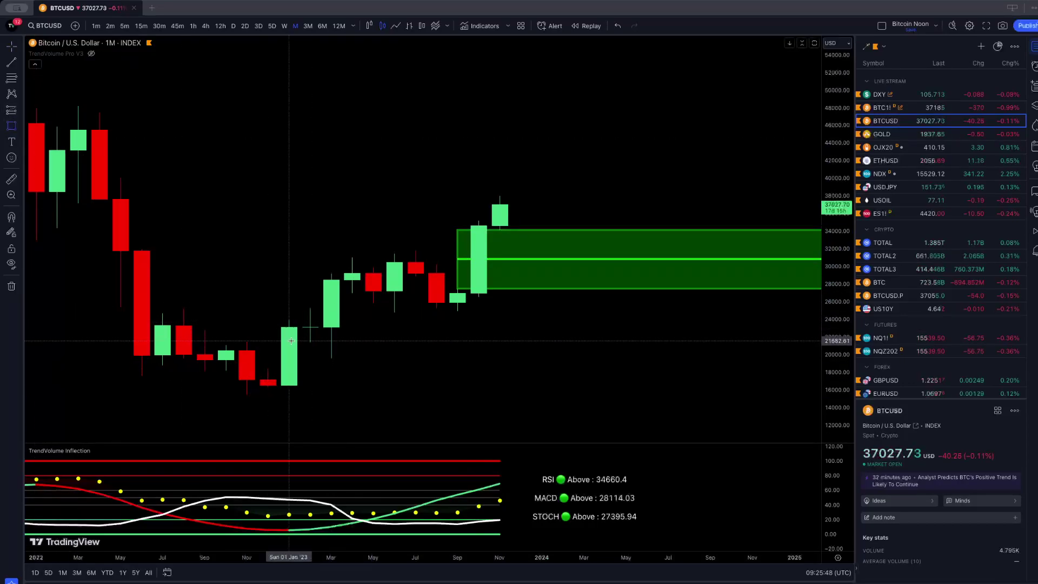
click(290, 341)
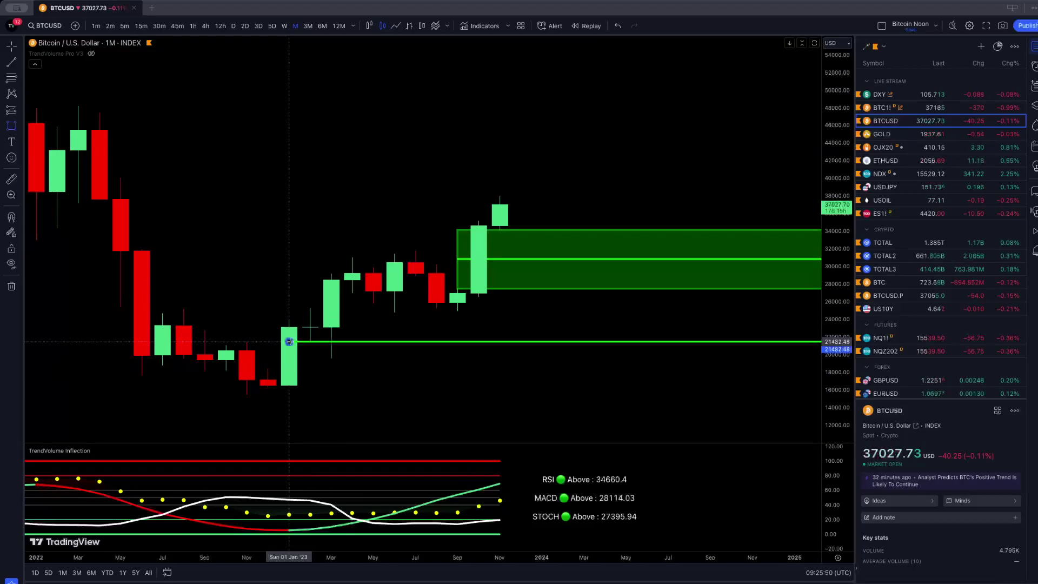
click(268, 369)
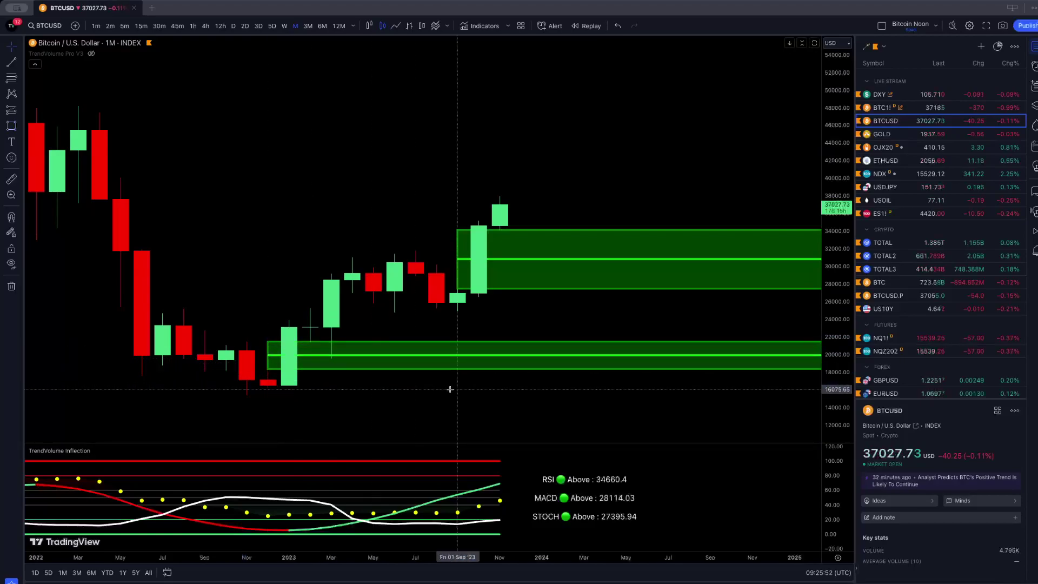
click(705, 358)
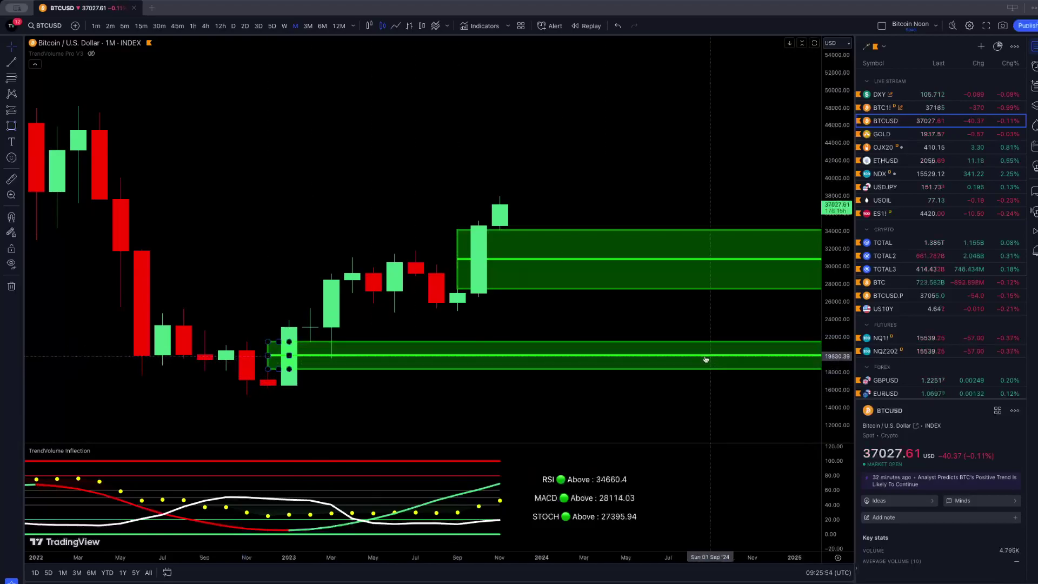
drag(563, 165, 567, 141)
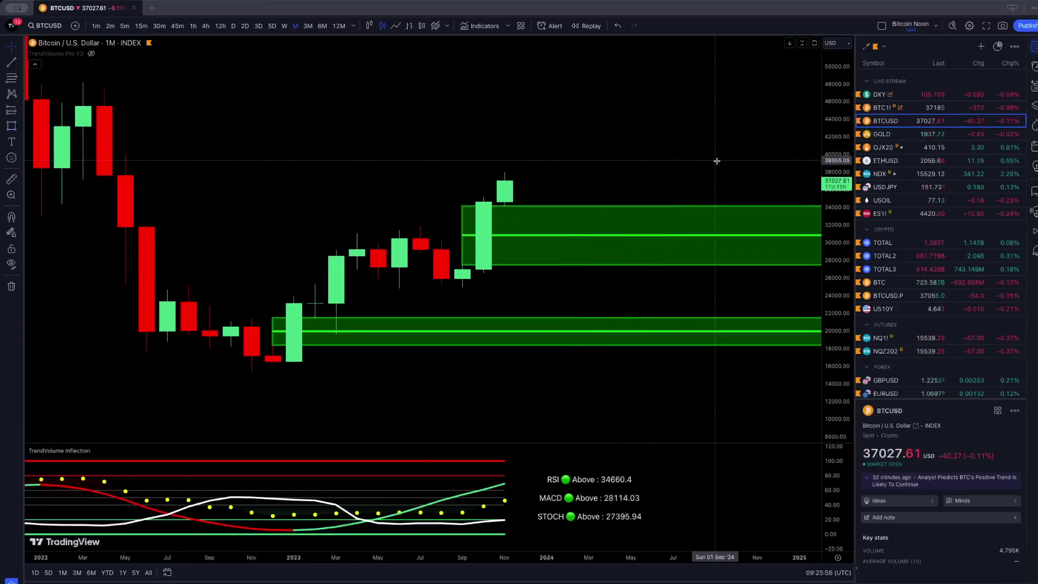
drag(634, 113, 644, 155)
scroll(644, 155, down, 3)
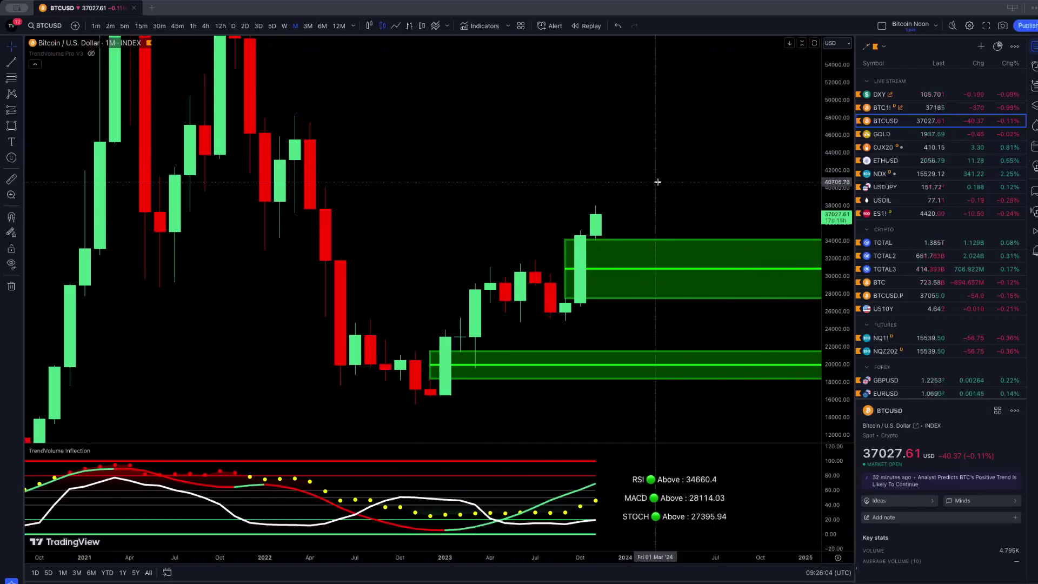
scroll(658, 182, up, 3)
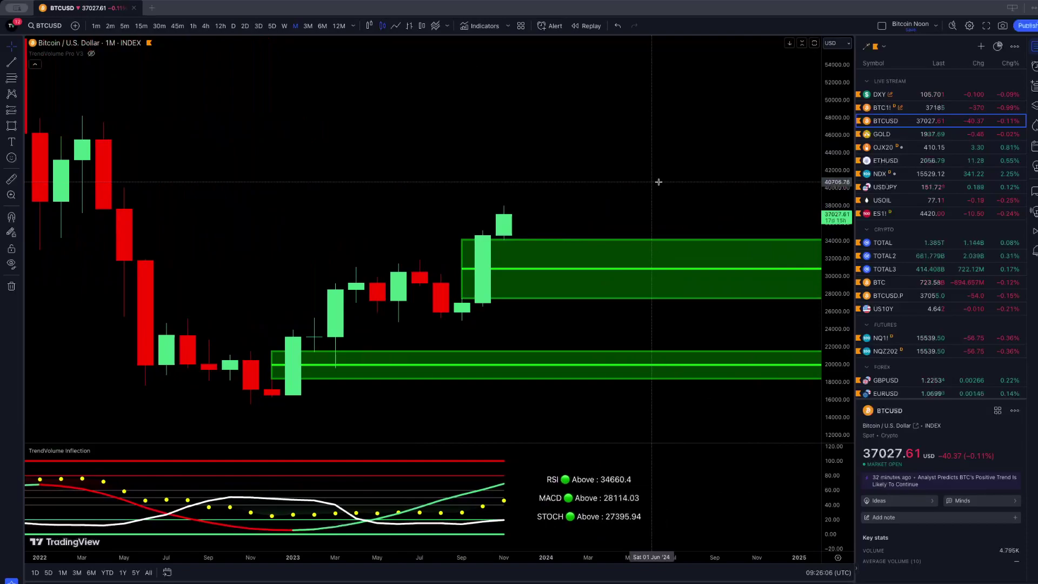